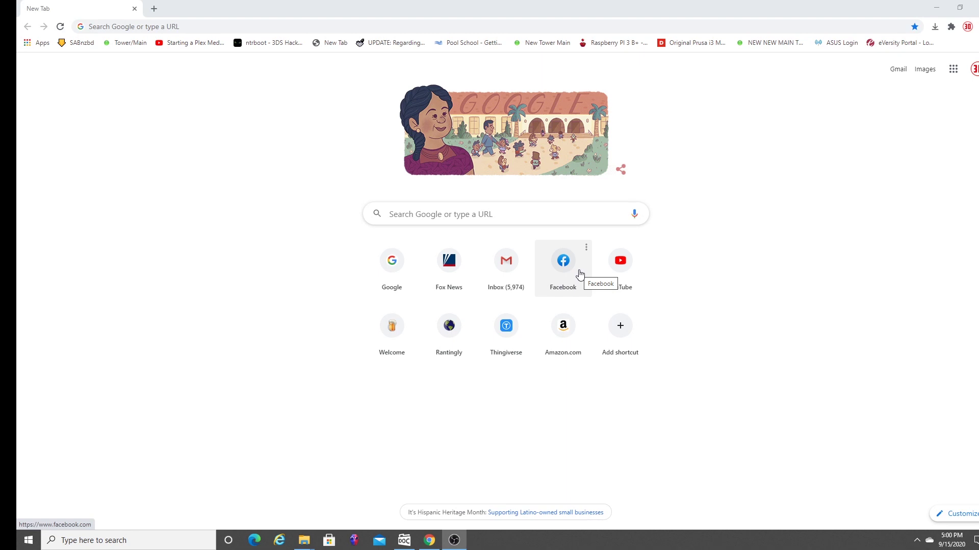
Step: Search Google for 'Herman Munster' and switch to the image results
left_click(538, 209)
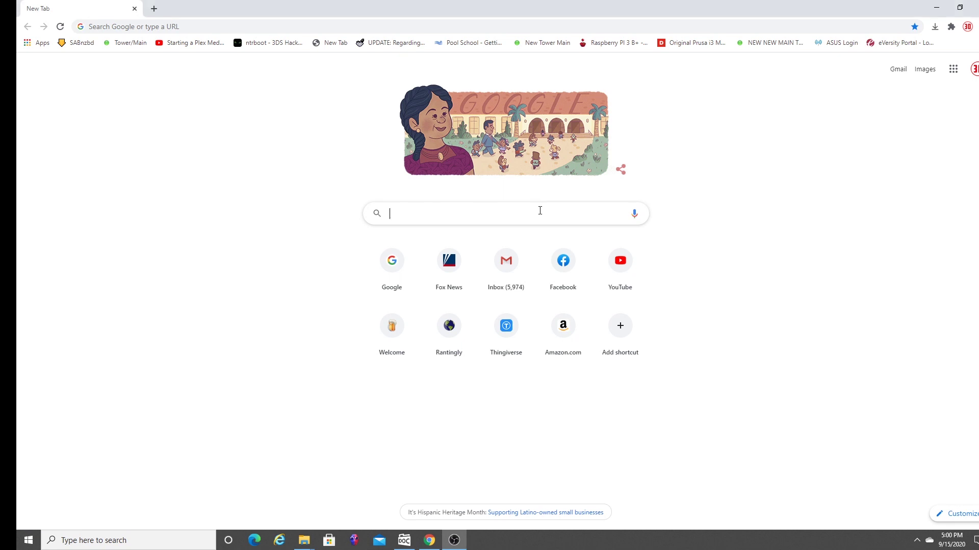
type("Herman ")
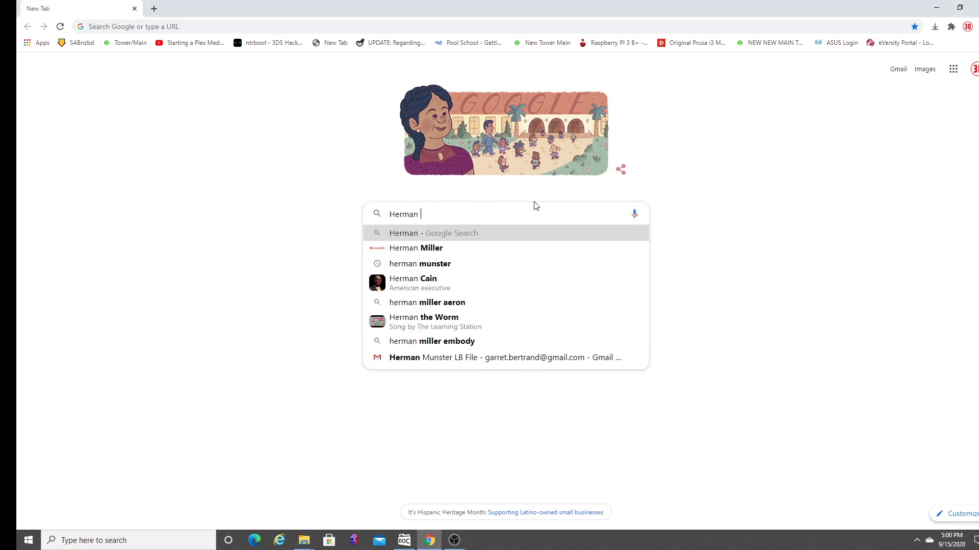
type("Munster")
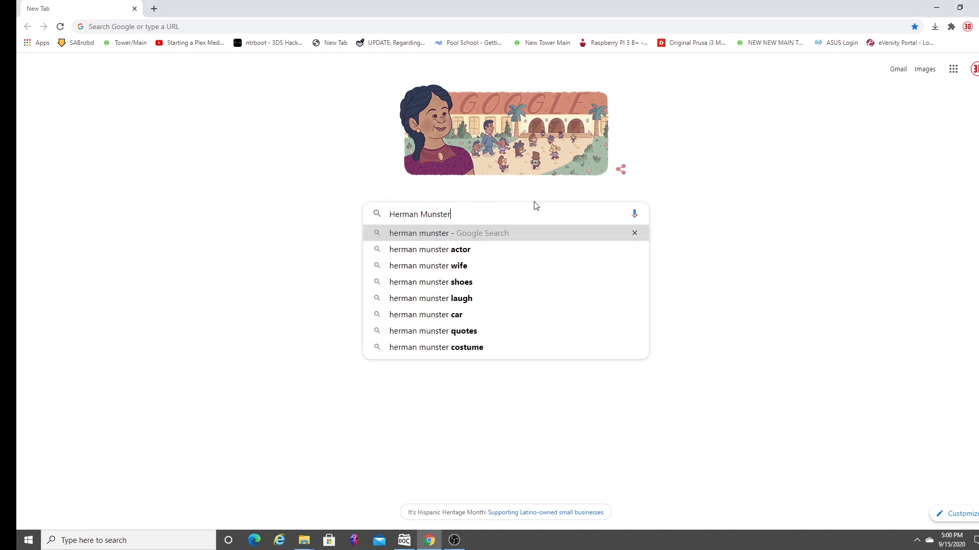
key("Return")
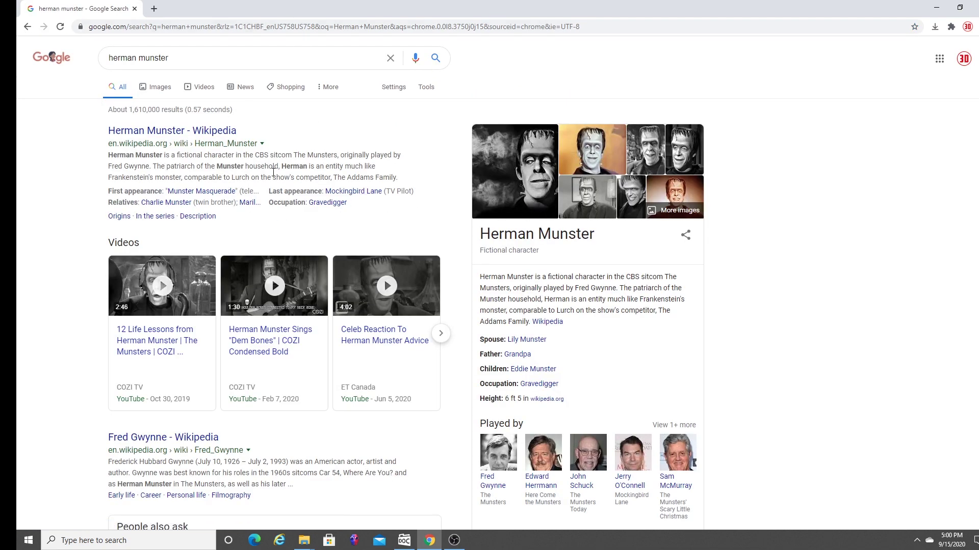
left_click(160, 87)
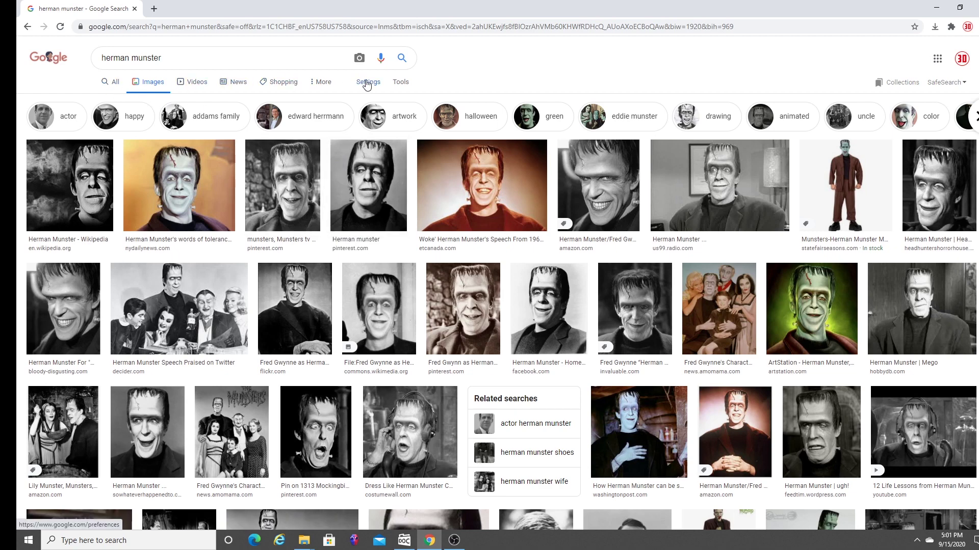
Step: Filter the images to Large, then open the ArtStation portrait preview and its context menu
left_click(405, 89)
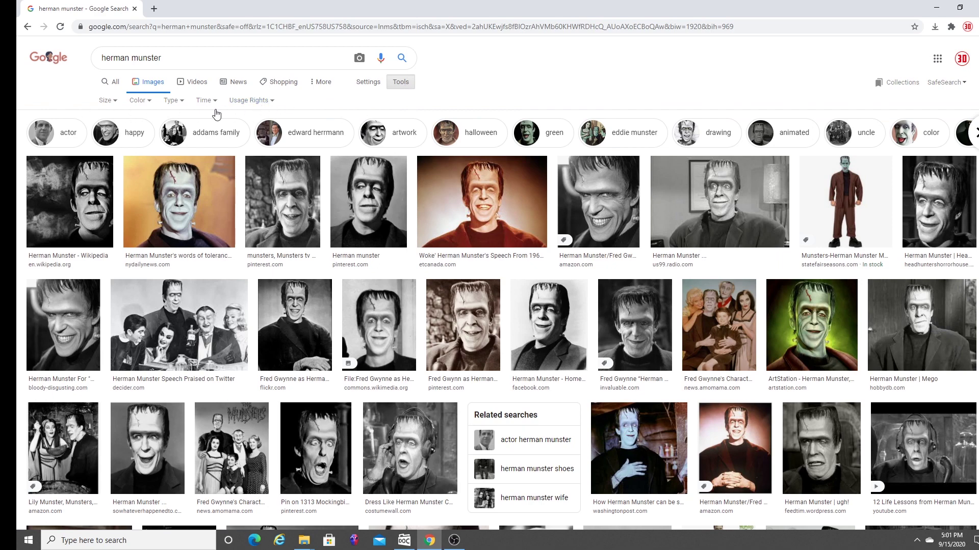
left_click(117, 105)
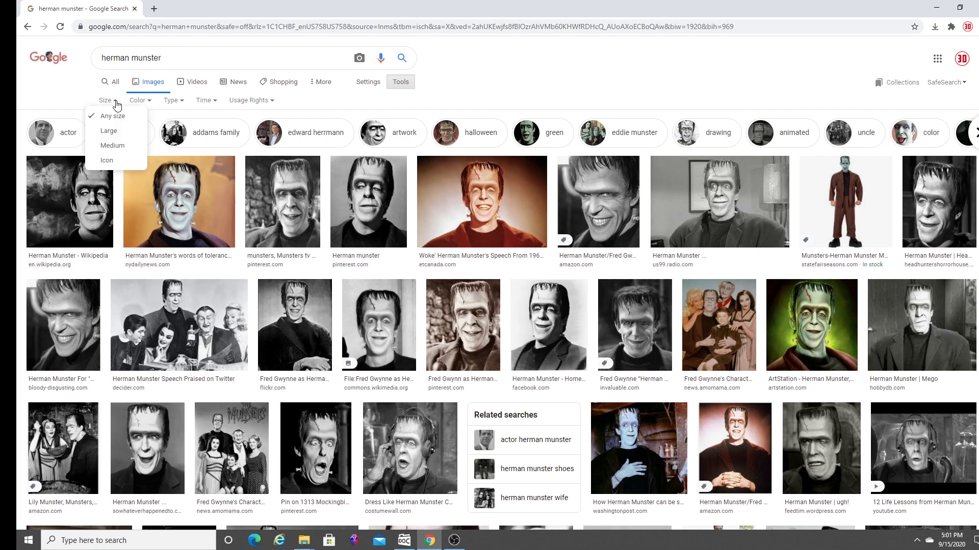
left_click(120, 134)
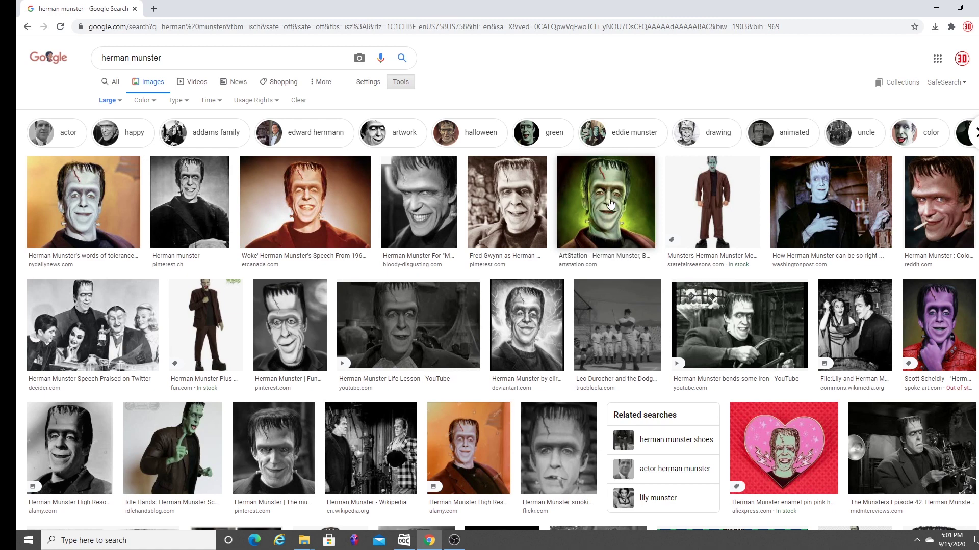
left_click(613, 204)
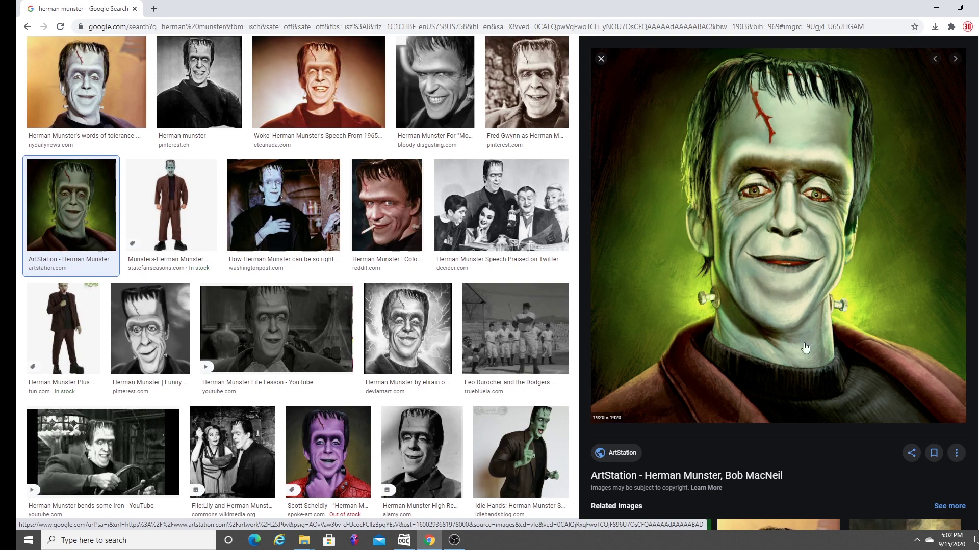
right_click(701, 261)
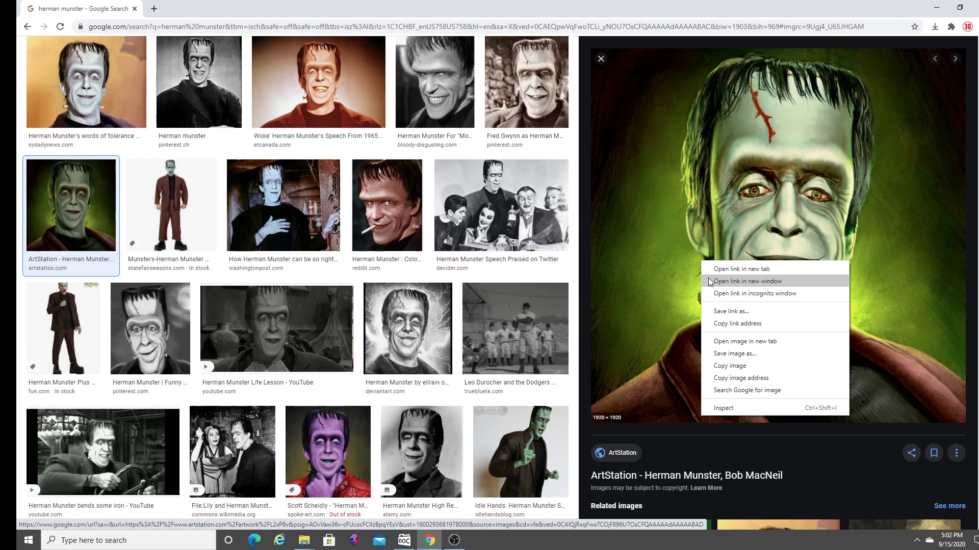
Step: Save the ArtStation portrait to the Desktop as MrMunster.jpg
left_click(734, 354)
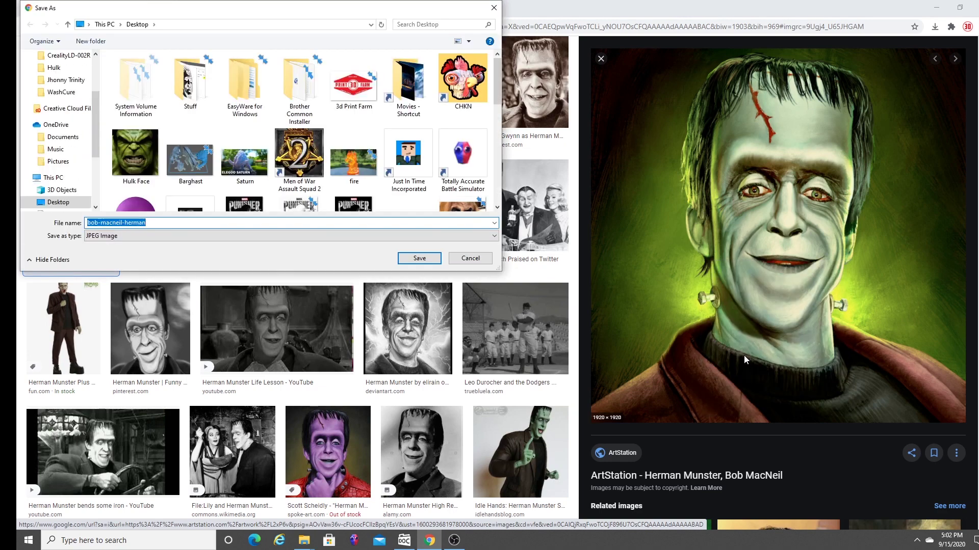
type("Mr.")
type("Mu")
type("nster")
key("Return")
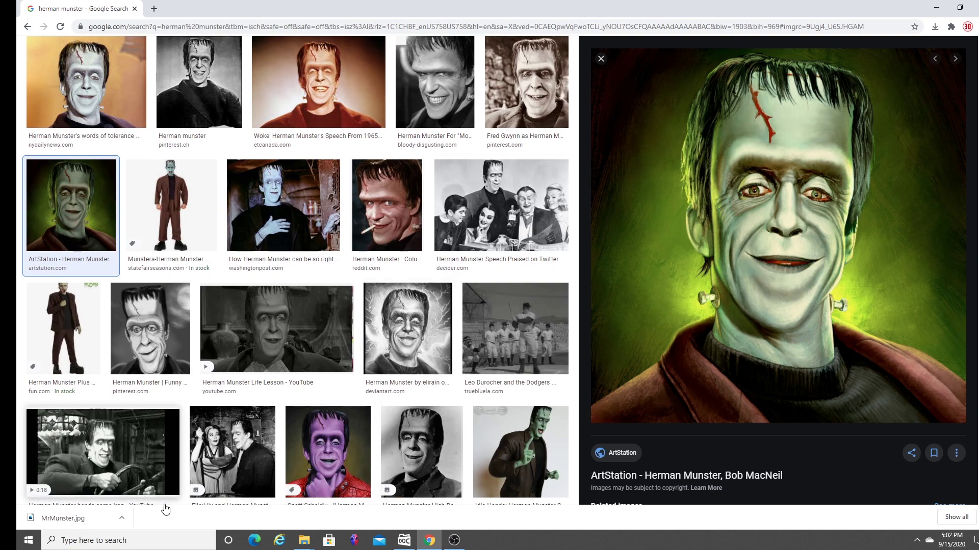
Step: Launch GIMP 2.10.18 from Windows search and dismiss the About GIMP update notice
left_click(169, 541)
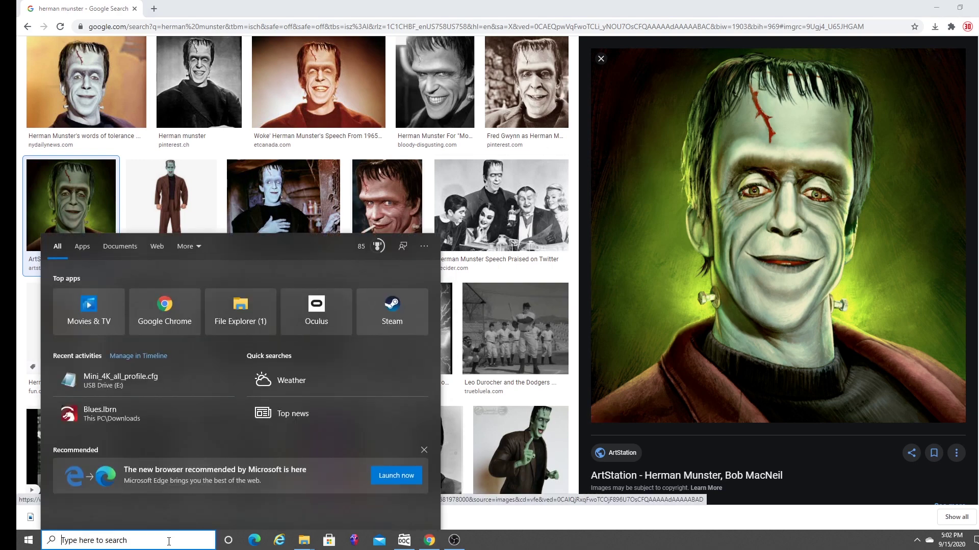
type("gimp")
key("Return")
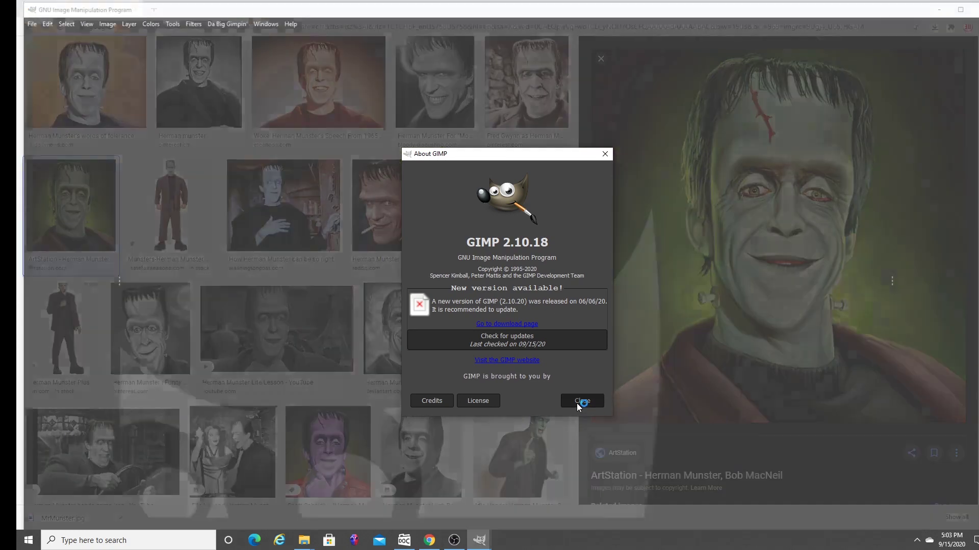
left_click(578, 402)
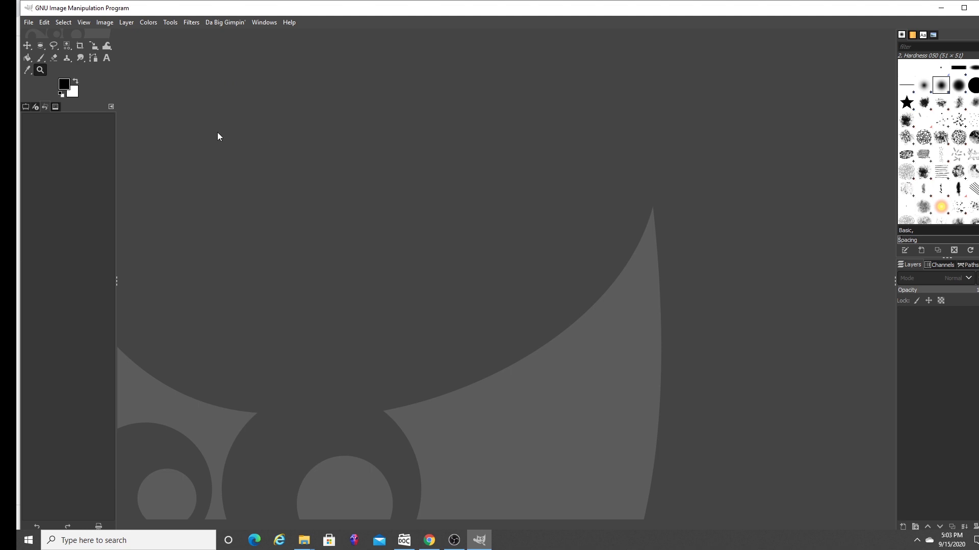
Step: Load MrMunster.jpg from the Desktop folder into GIMP via File > Open
left_click(29, 23)
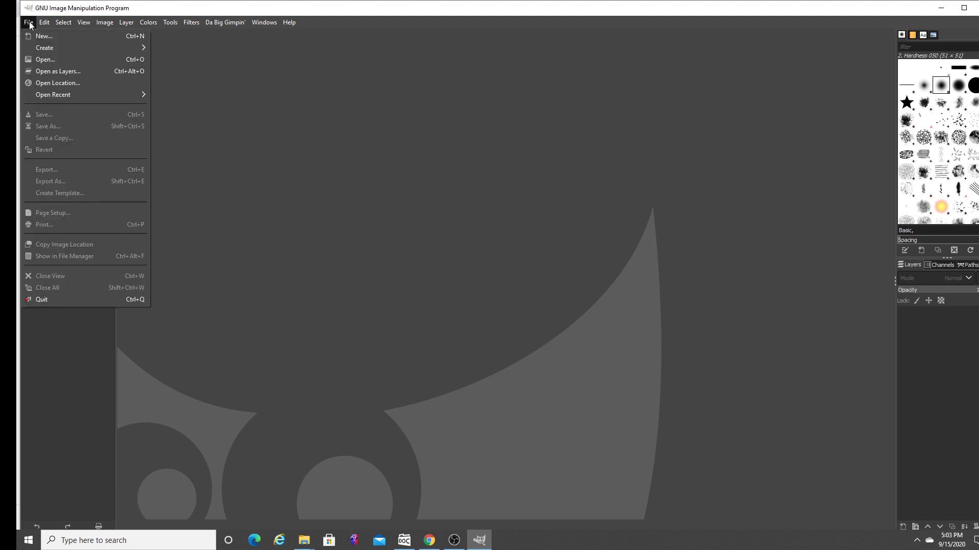
left_click(69, 59)
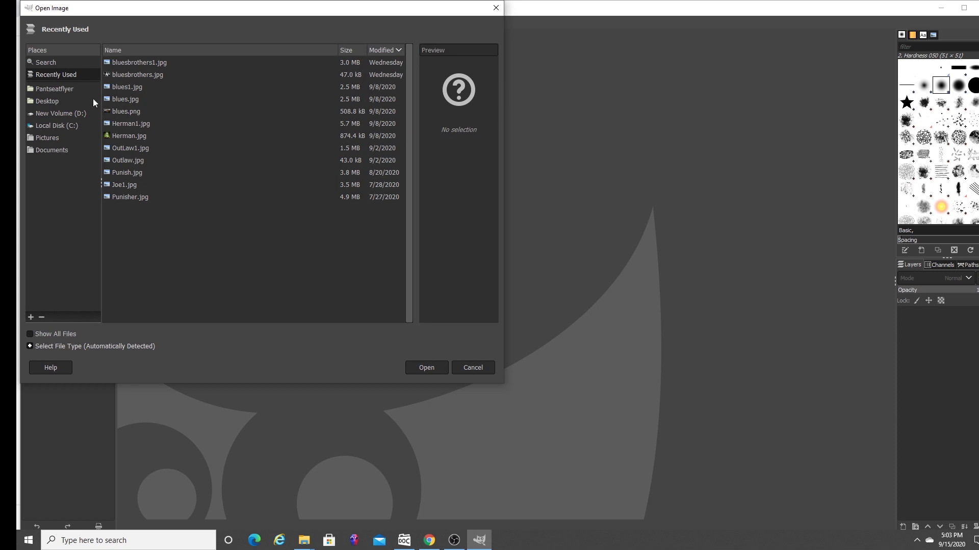
left_click(43, 100)
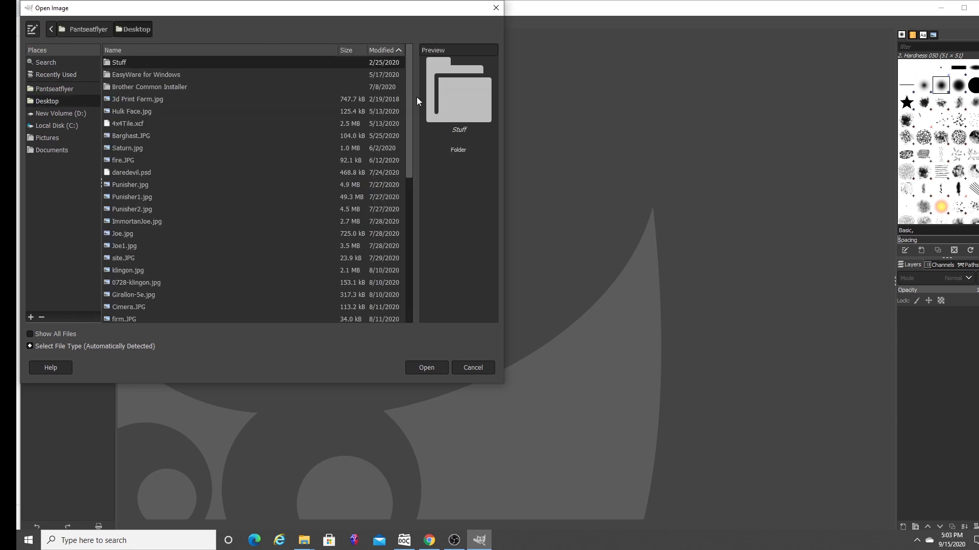
left_click_drag(406, 123, 405, 315)
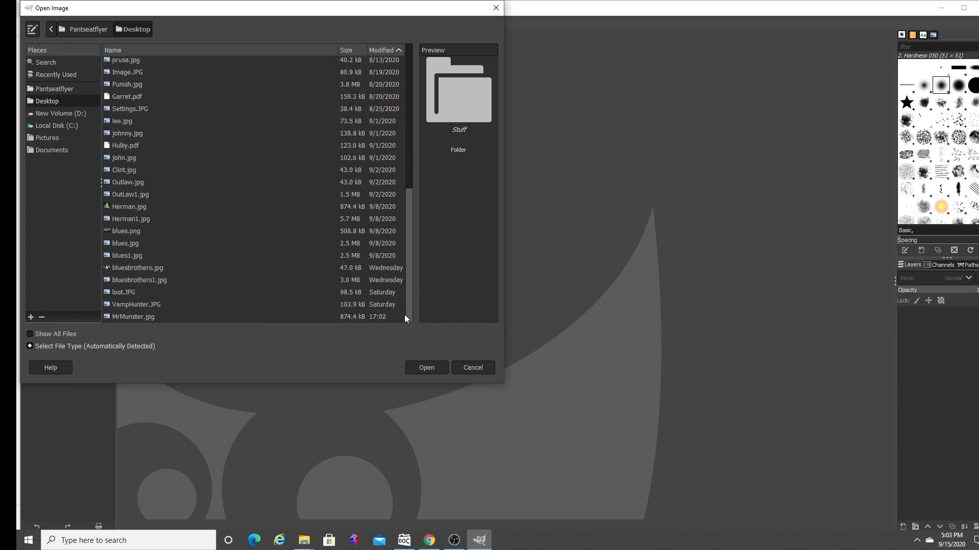
left_click(138, 317)
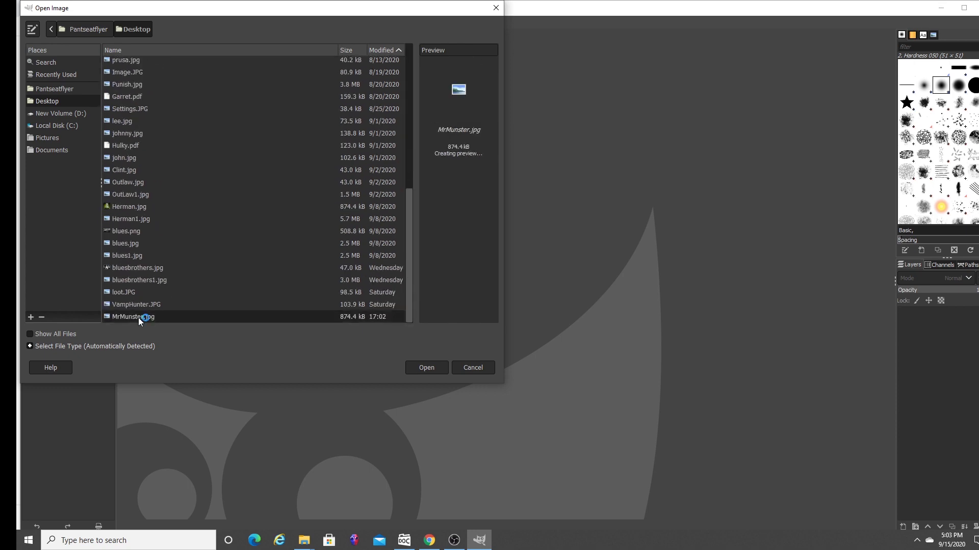
left_click(427, 367)
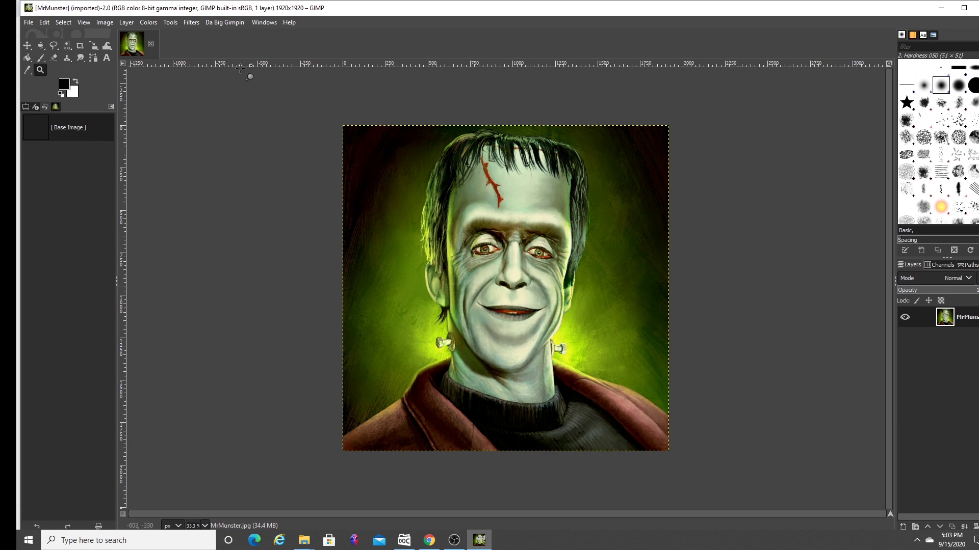
Step: Run Da Big Gimpin' Plug-in v3 with the Tile process at 600 DPI, 100 × 100 mm
left_click(238, 26)
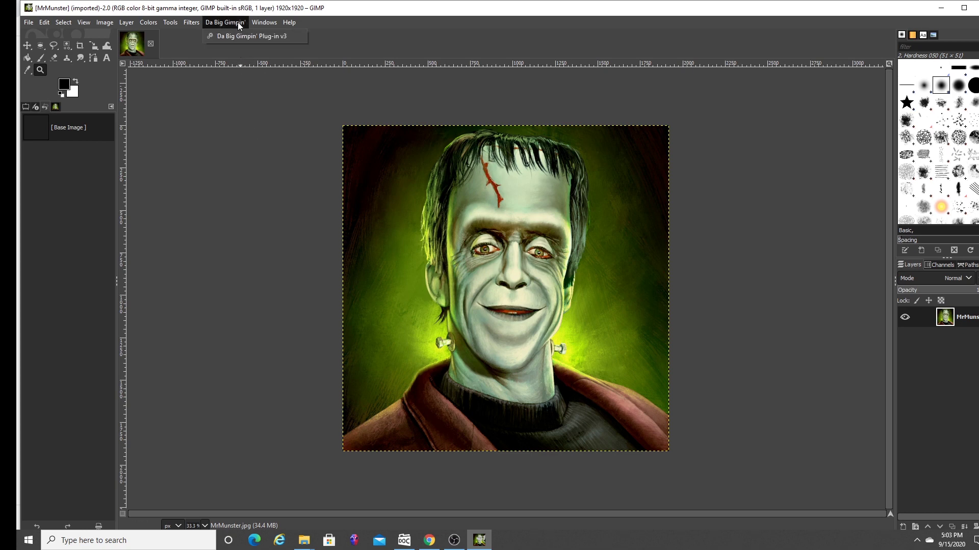
left_click(244, 35)
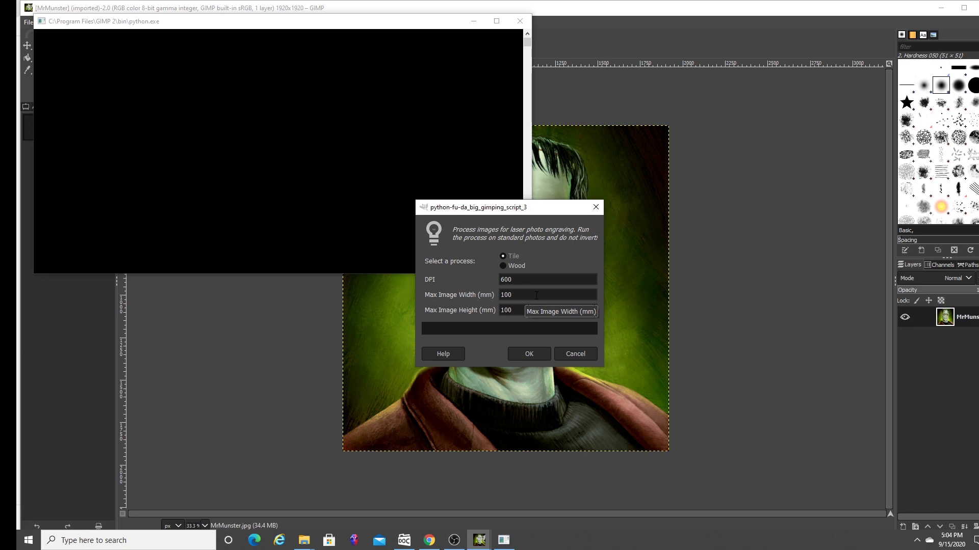
left_click(530, 353)
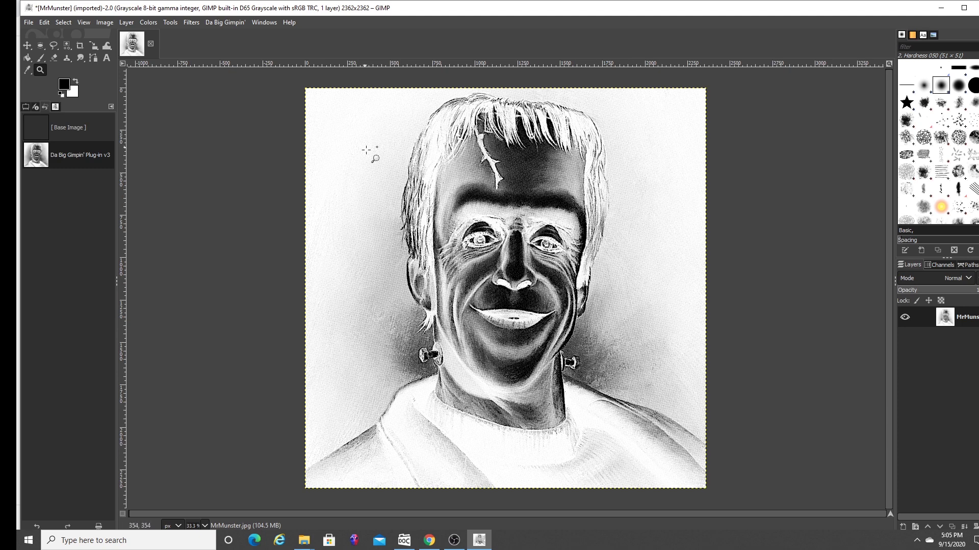
Step: Start exporting the processed image and choose JPEG image as the file type
left_click(29, 22)
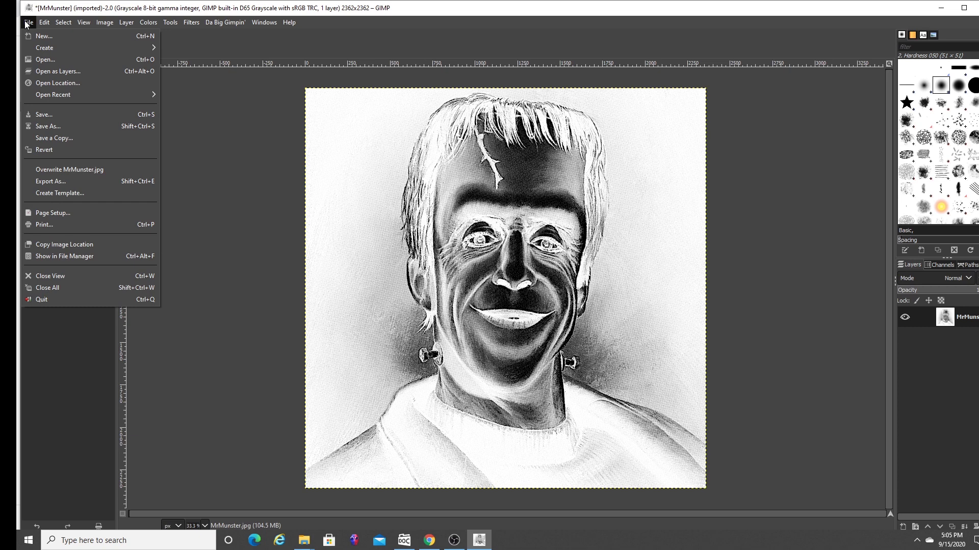
left_click(82, 182)
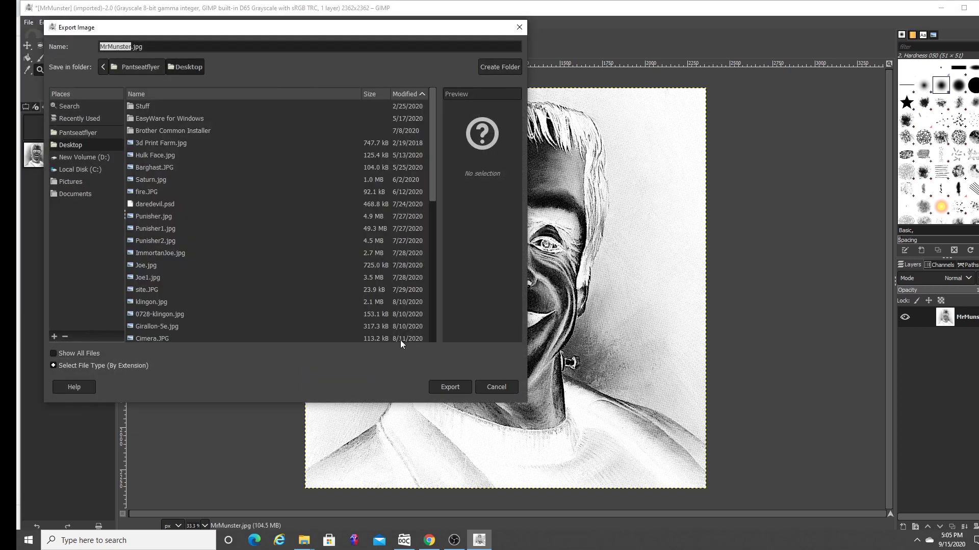
left_click(160, 45)
left_click(53, 366)
scroll(188, 330, "down", 4)
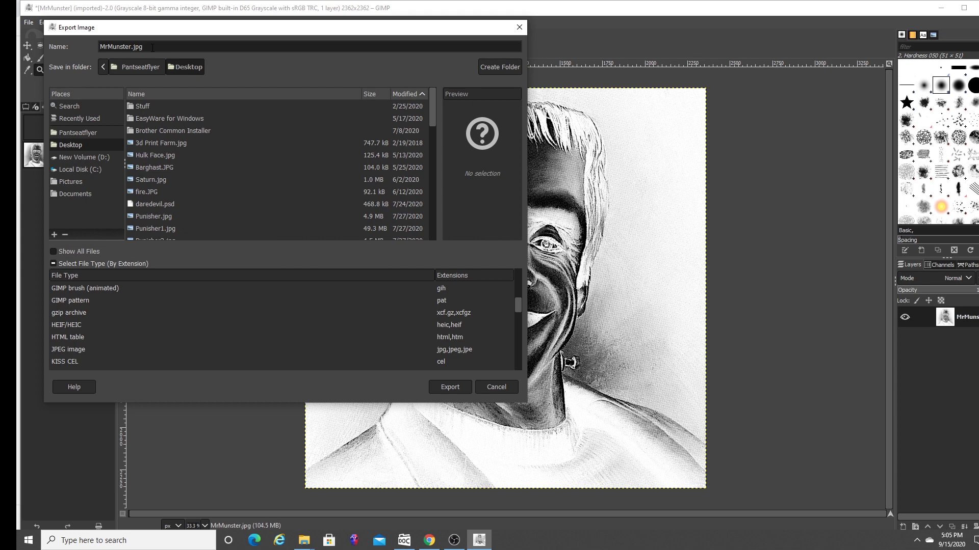
left_click(81, 345)
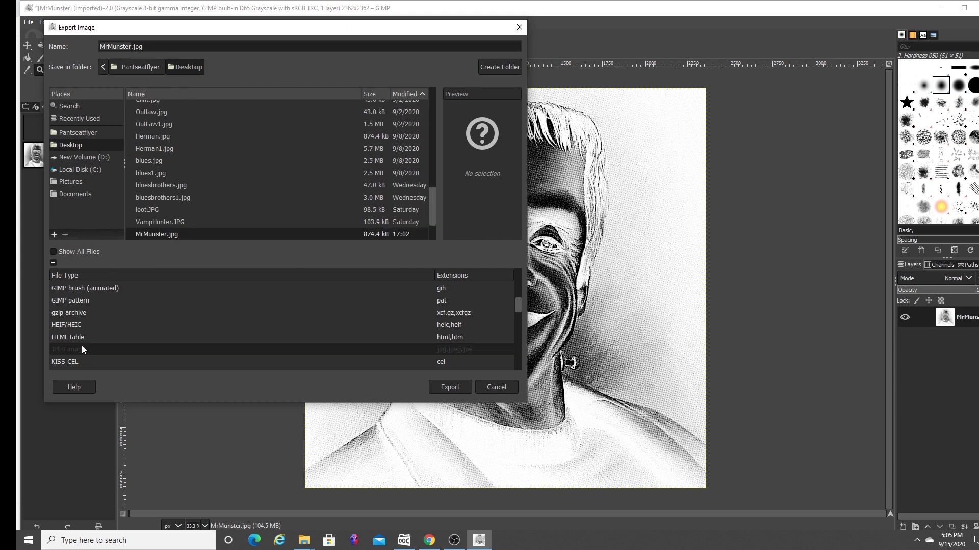
Step: Name the file MrMunsterTile.jpg and export it at JPEG quality 100
left_click(131, 45)
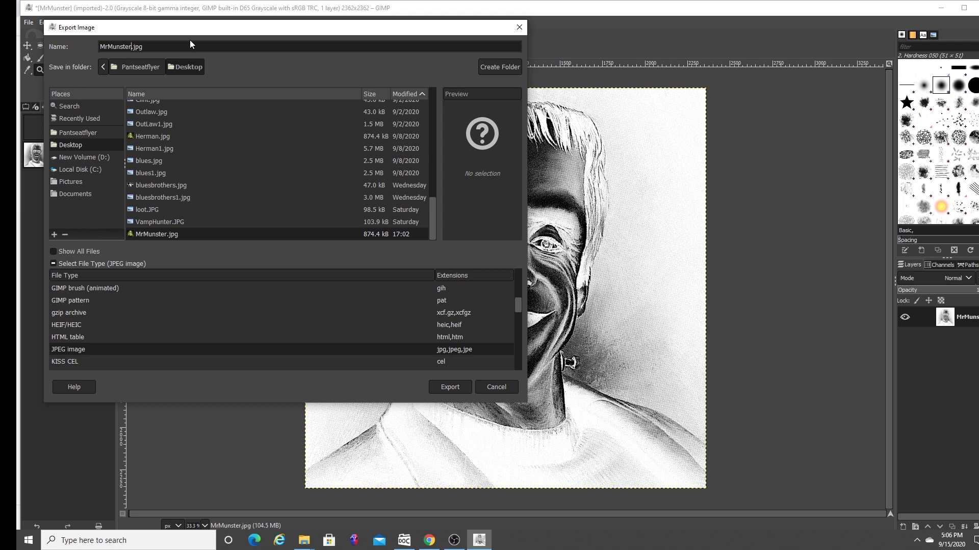
type("Tile")
left_click(450, 387)
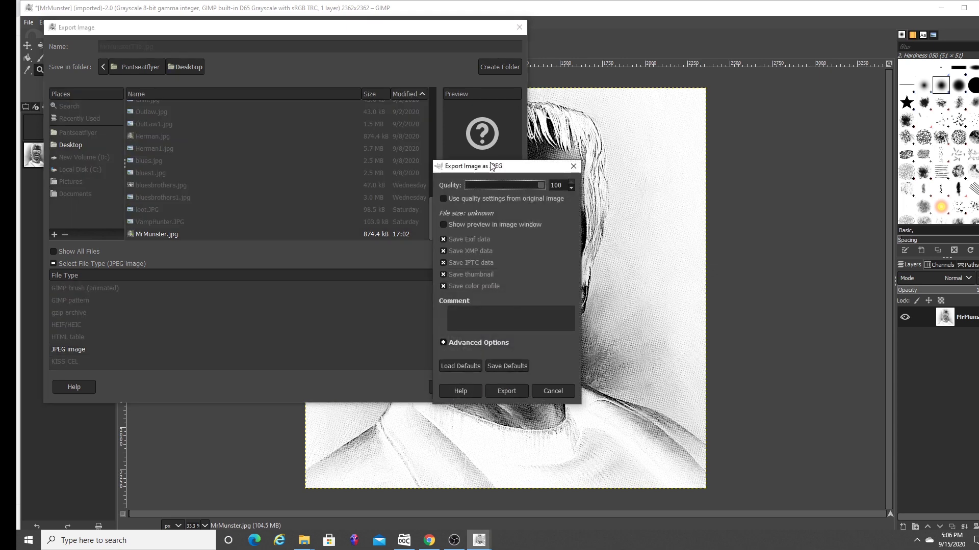
mouse_move(493, 166)
left_mouse_down()
mouse_move(459, 156)
mouse_move(496, 176)
left_mouse_up()
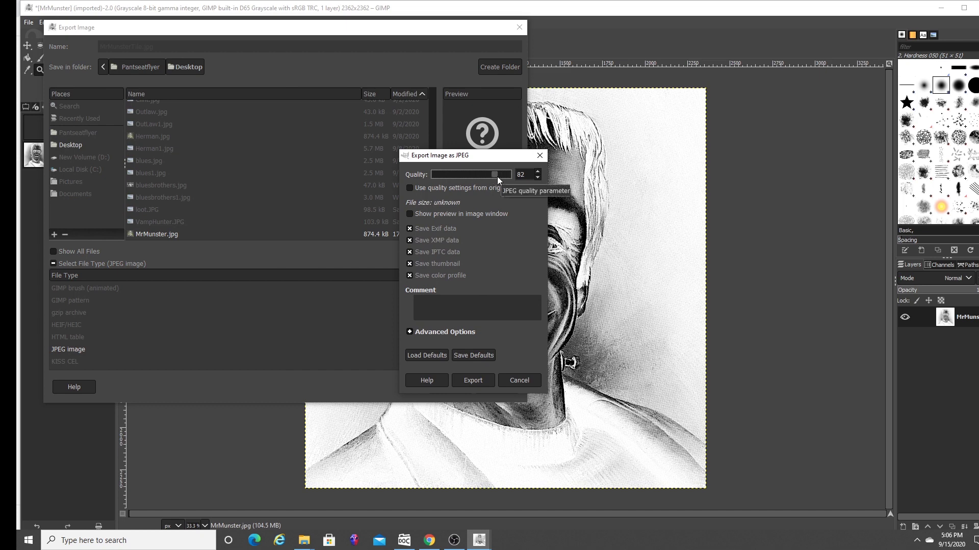
left_click_drag(508, 174, 511, 175)
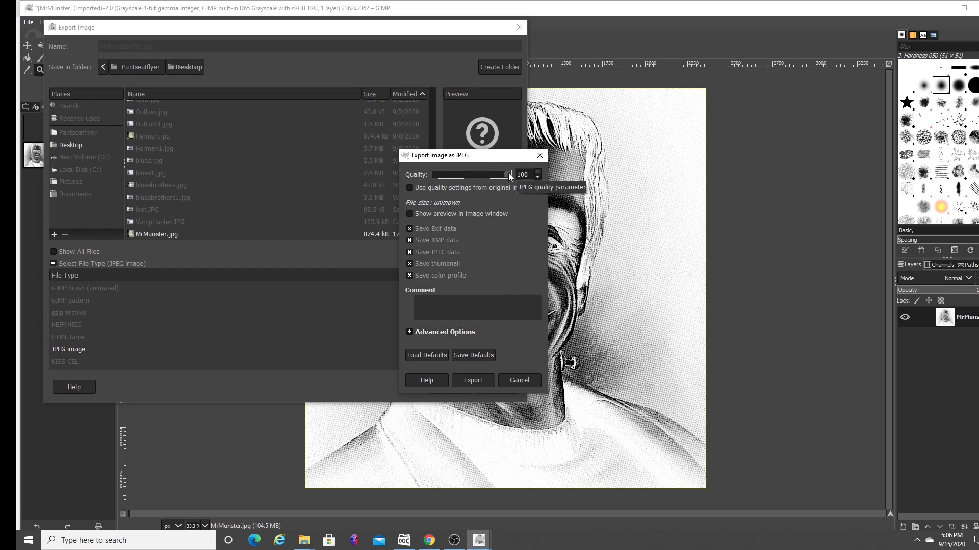
left_click(467, 384)
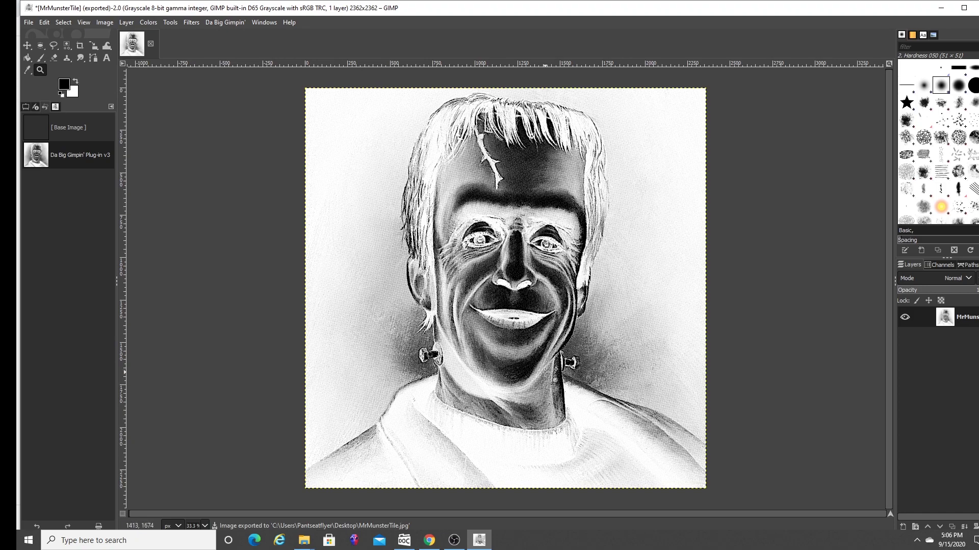
Step: Open rasterbator.net in a new Chrome tab
left_click(429, 540)
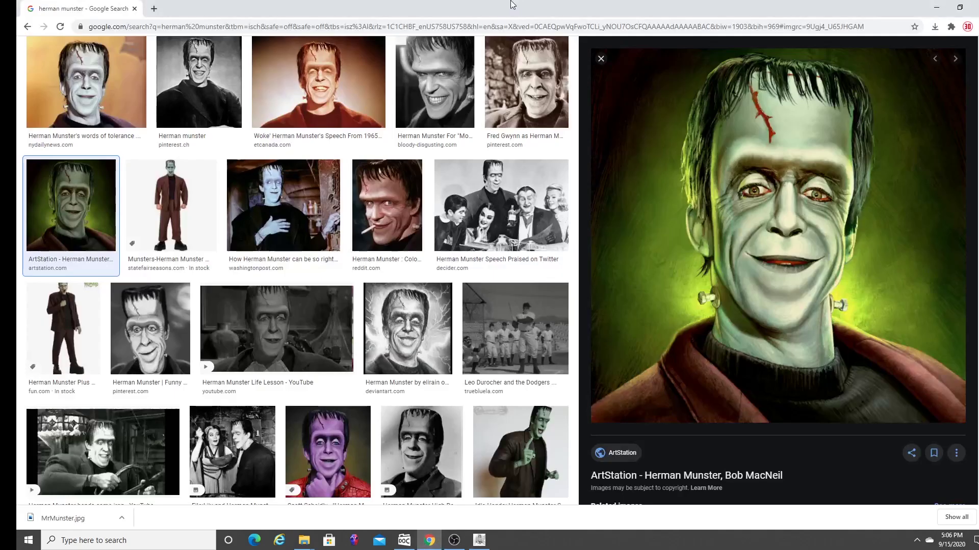
left_click(155, 9)
type("raster")
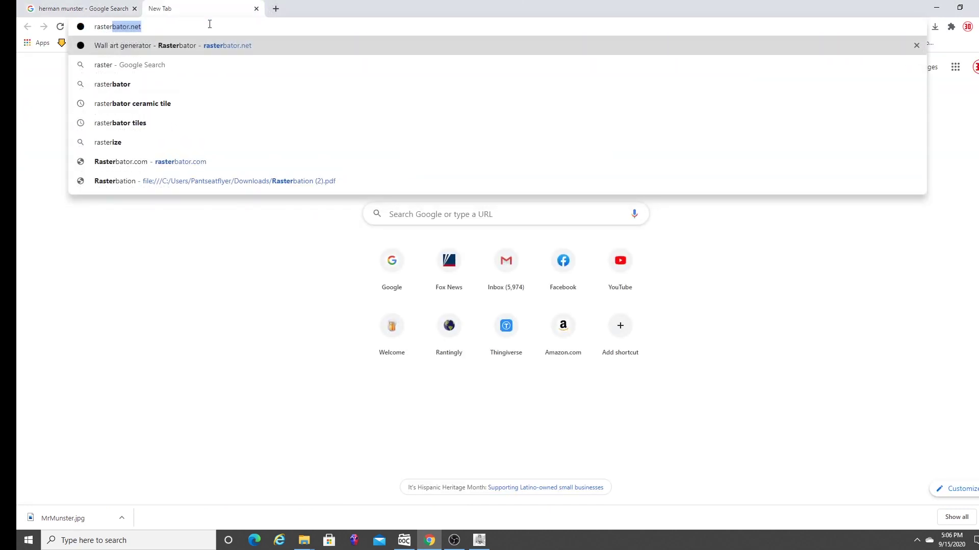
key("Return")
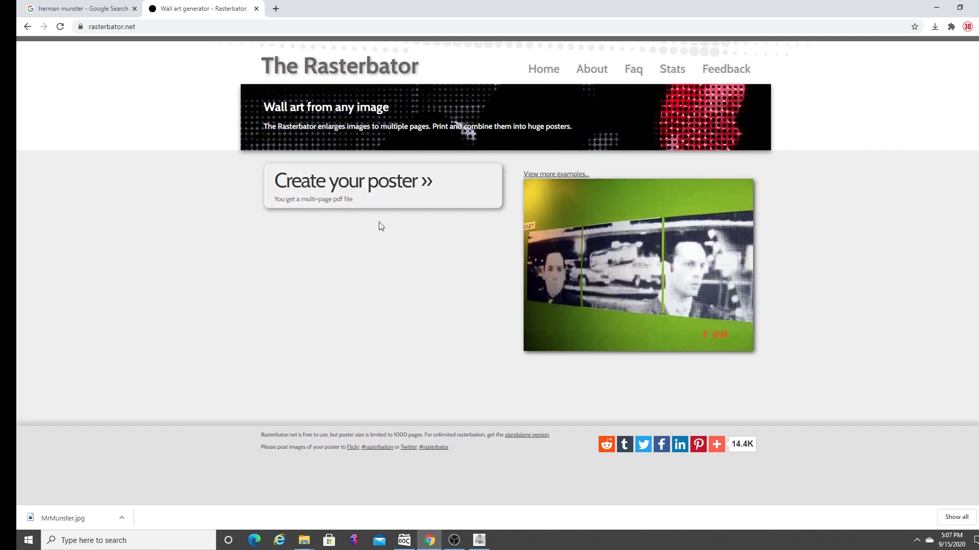
left_click(369, 193)
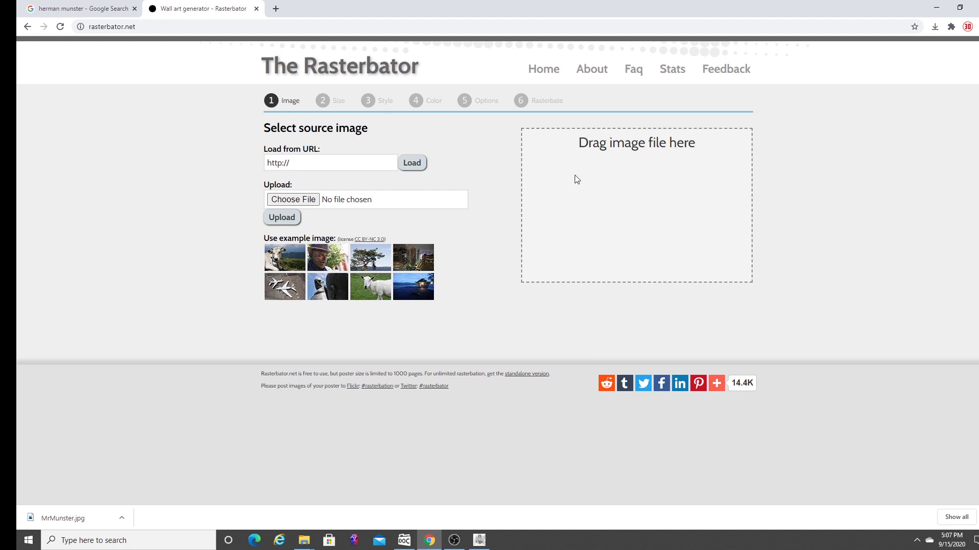
Step: Choose MrMunsterTile.jpg from the Desktop as the Rasterbator source file
left_click(313, 201)
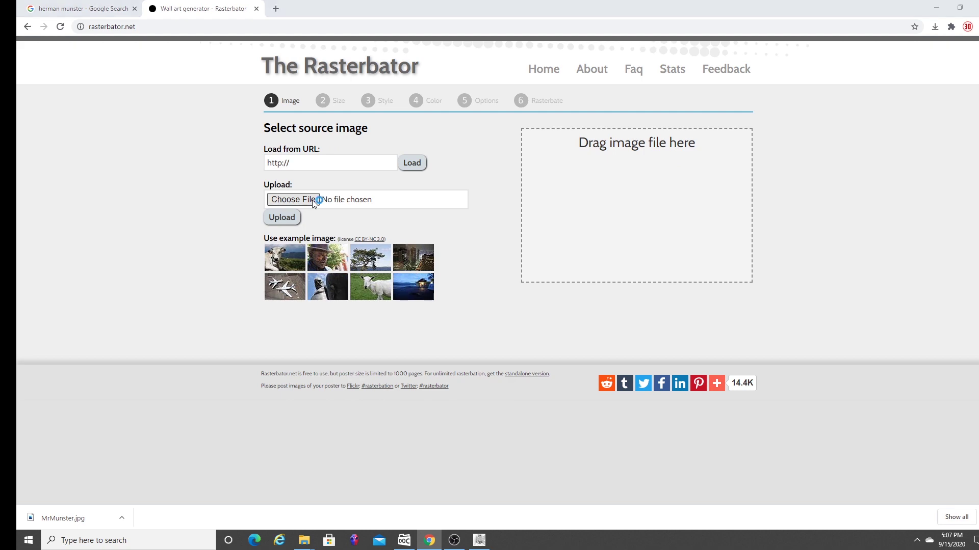
left_click_drag(497, 87, 493, 230)
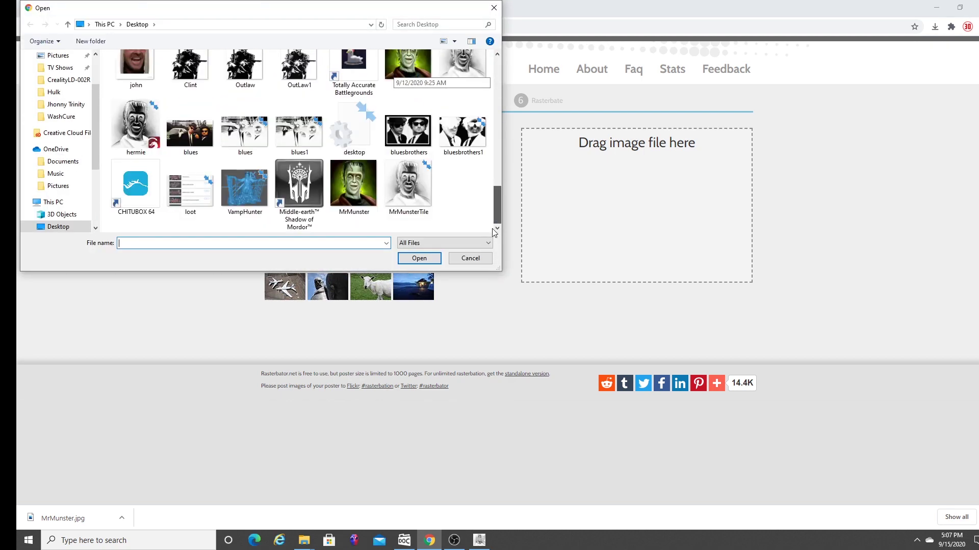
left_click(420, 189)
left_click(421, 258)
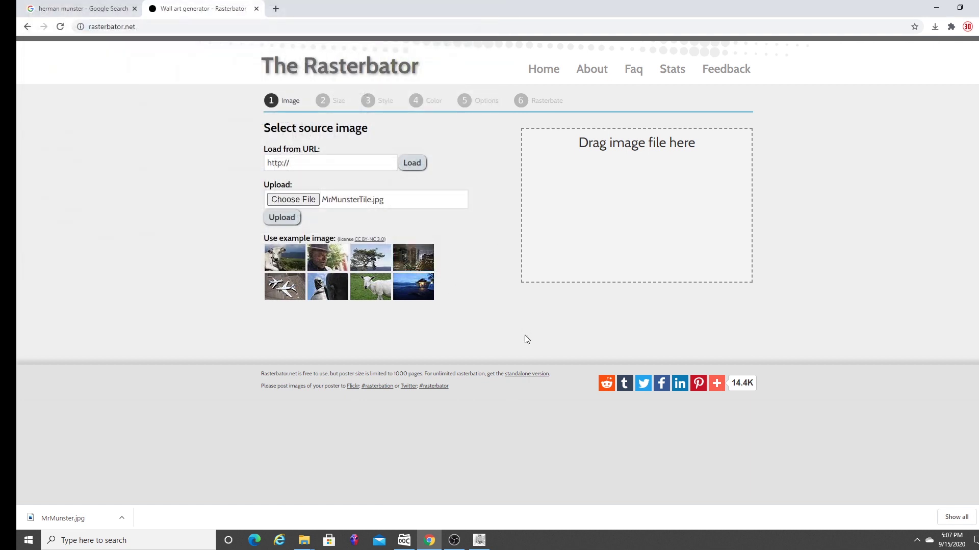
Step: Upload MrMunsterTile.jpg to reach the Paper and size step
left_click(292, 218)
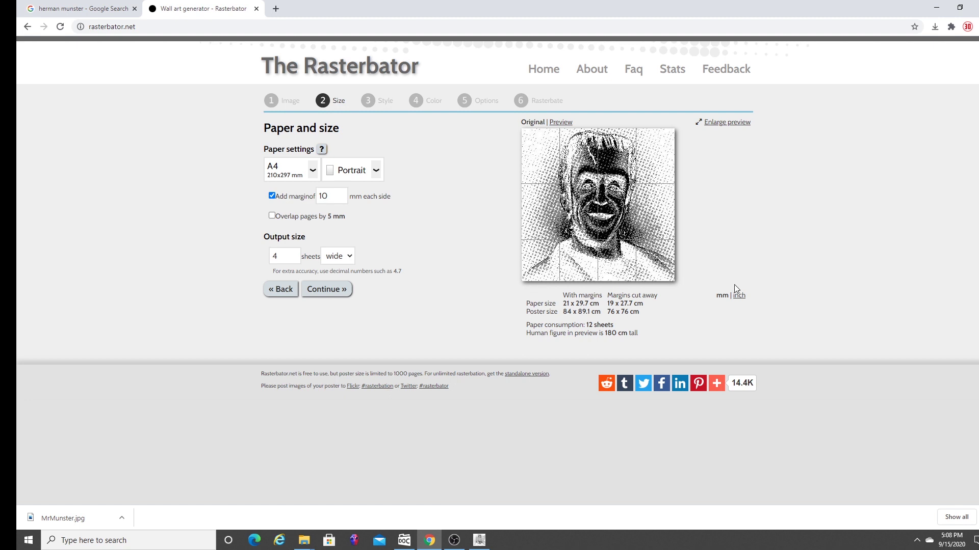
Step: Switch the paper size to Custom with a width of 100 and a height of 100 mm
left_click(313, 171)
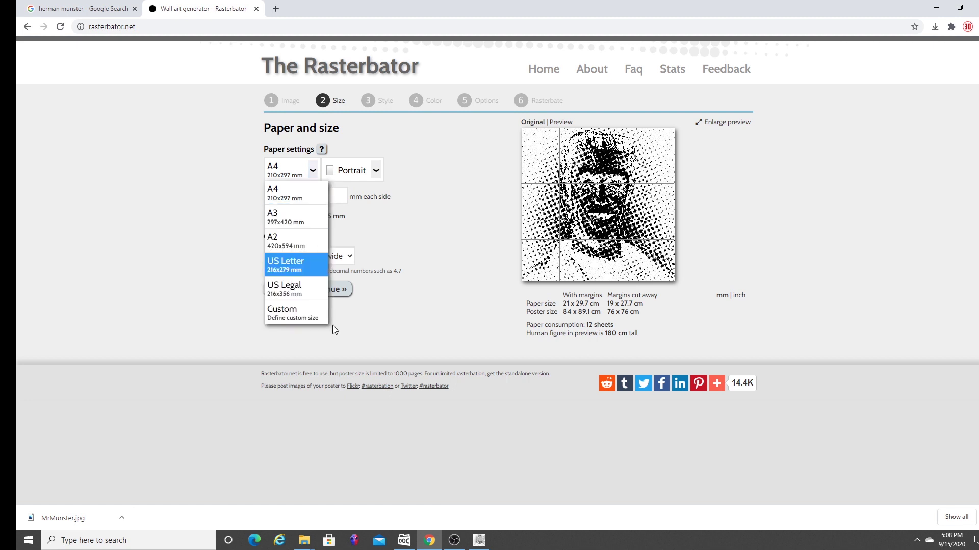
left_click(319, 322)
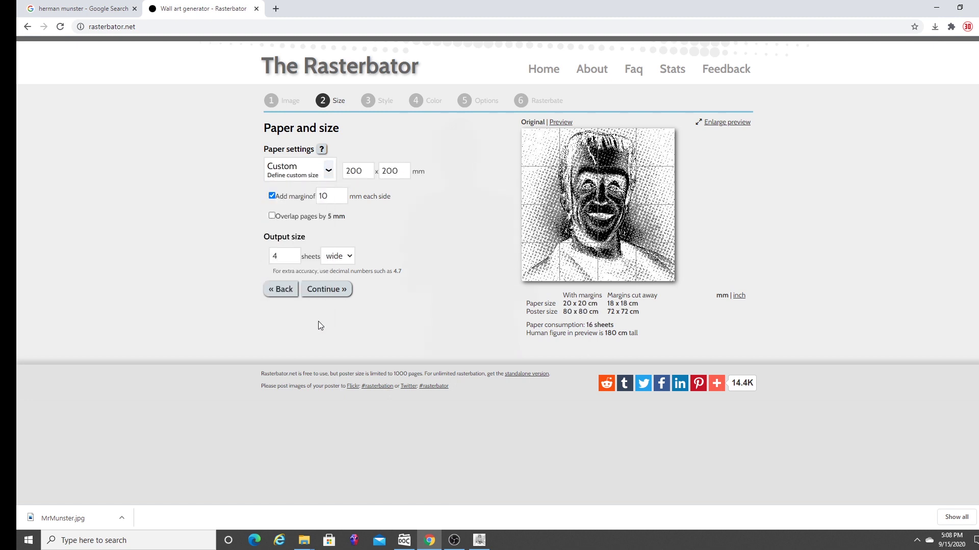
key("Tab")
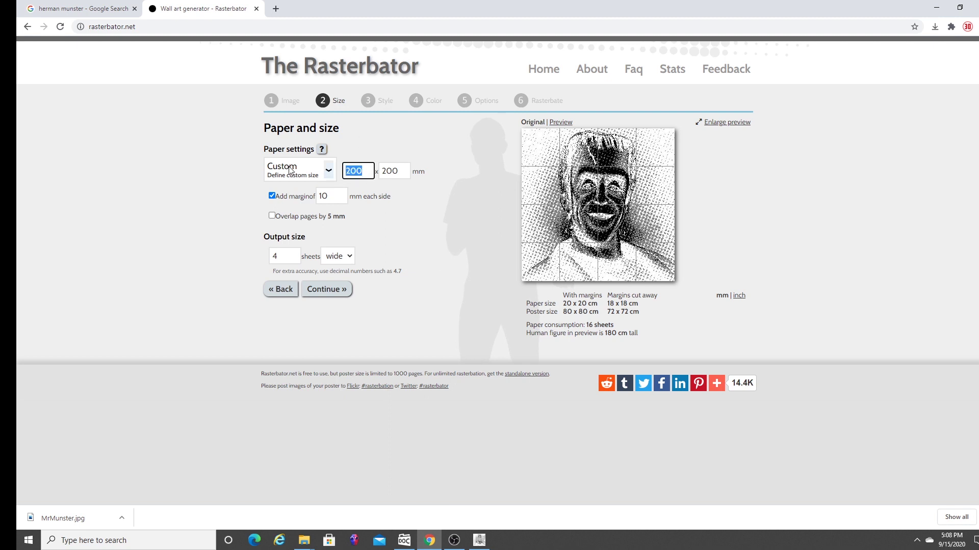
type("100")
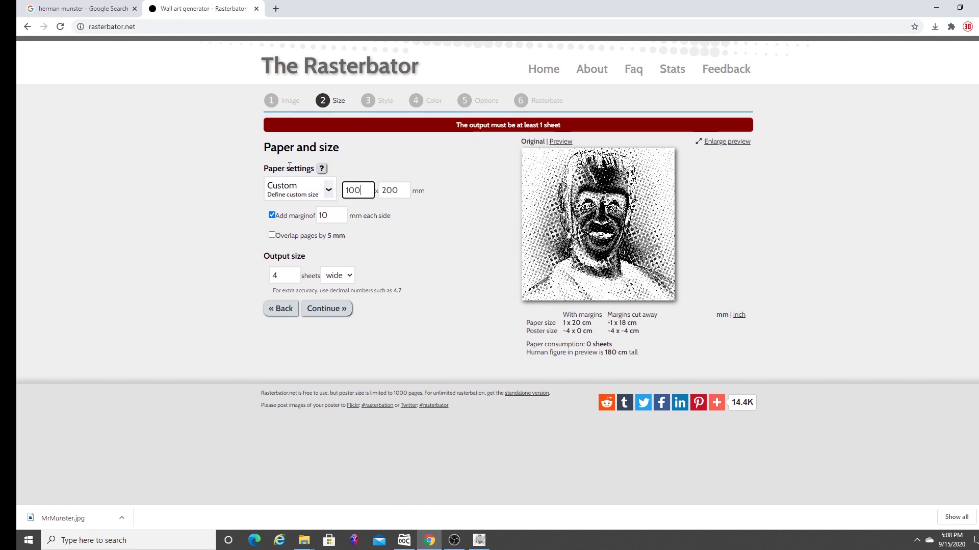
key("Tab")
type("10")
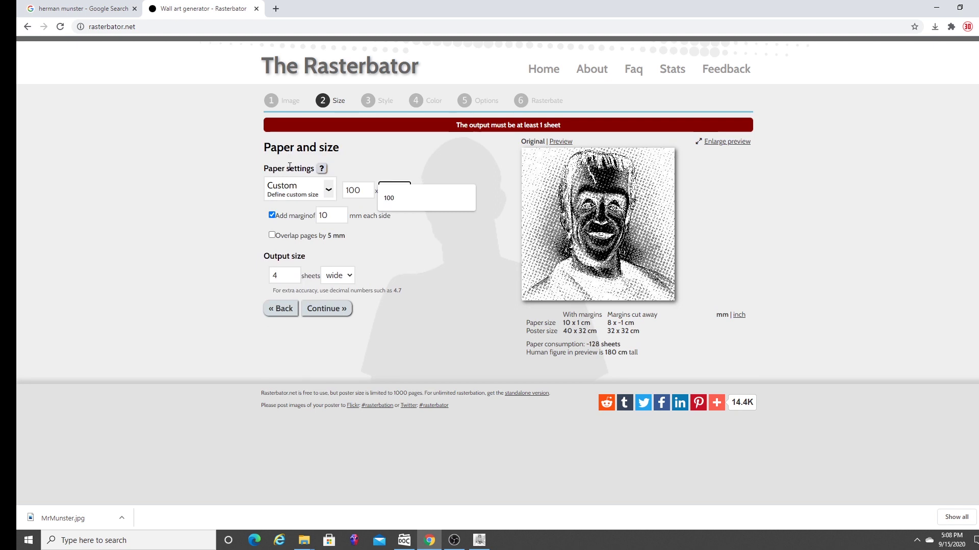
key("Tab")
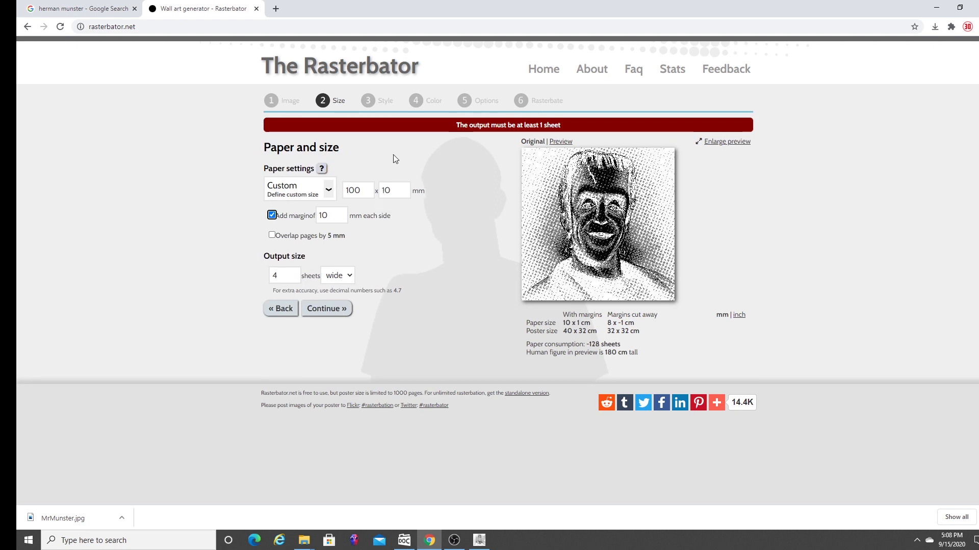
left_click(399, 190)
type("0")
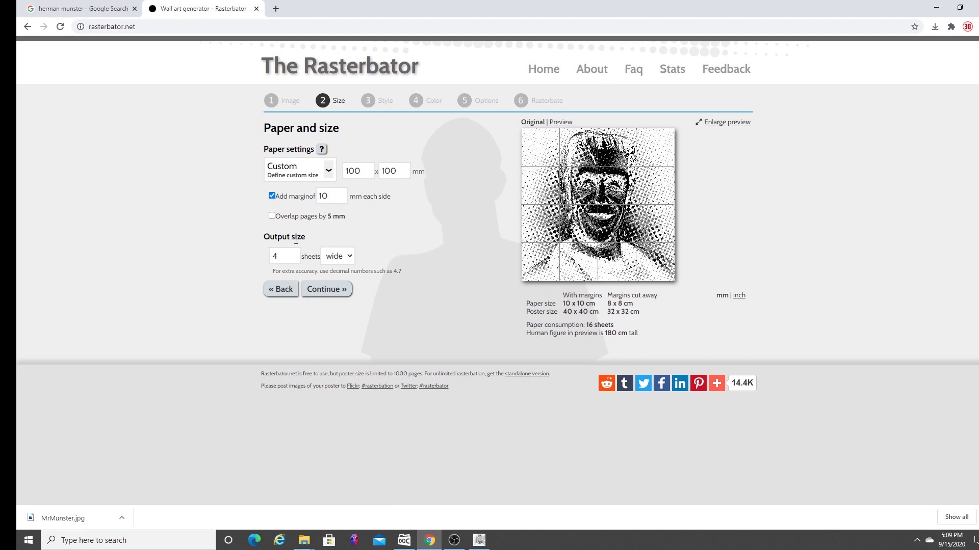
Step: Make the poster 2 sheets wide, uncheck Add margin, and continue to the Style step
left_click_drag(306, 237, 265, 238)
left_click_drag(280, 258, 261, 259)
type("2")
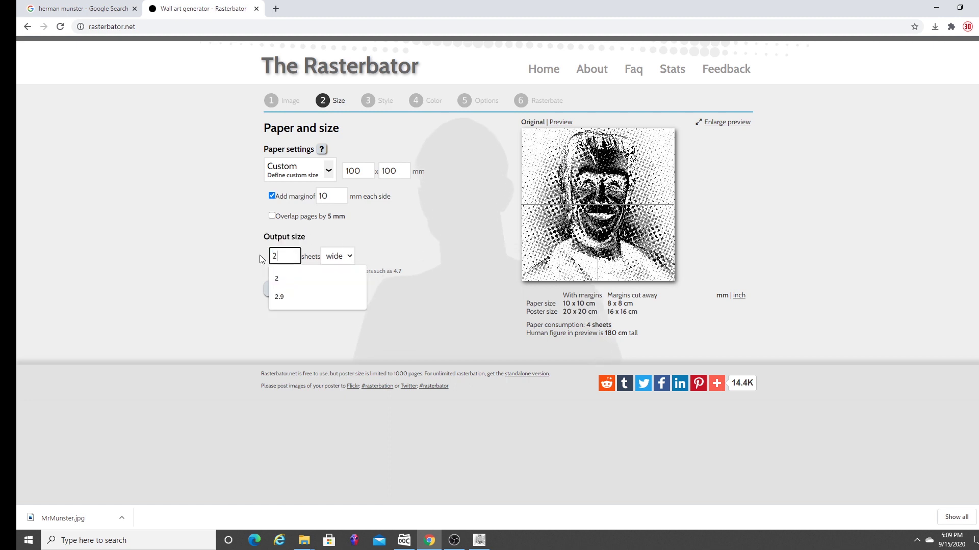
left_click(361, 172)
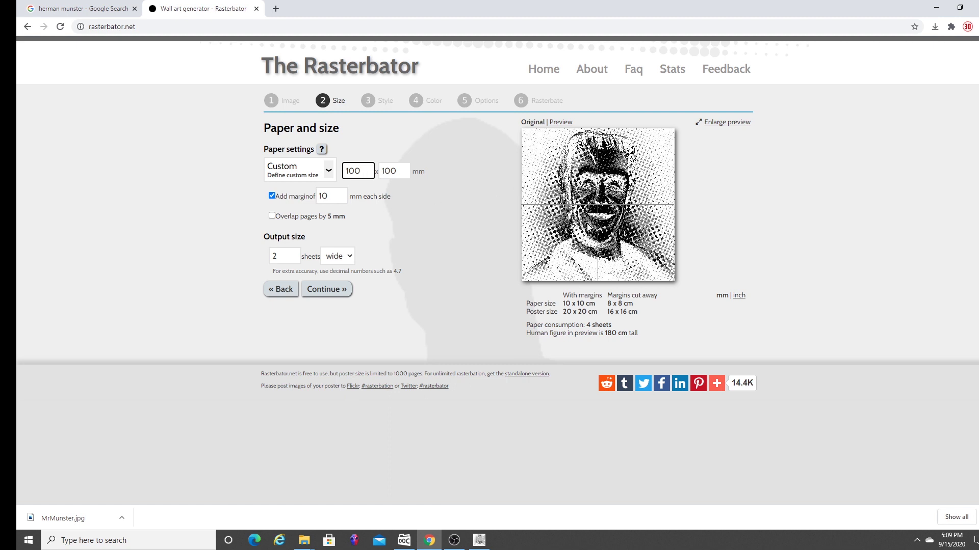
left_click(277, 196)
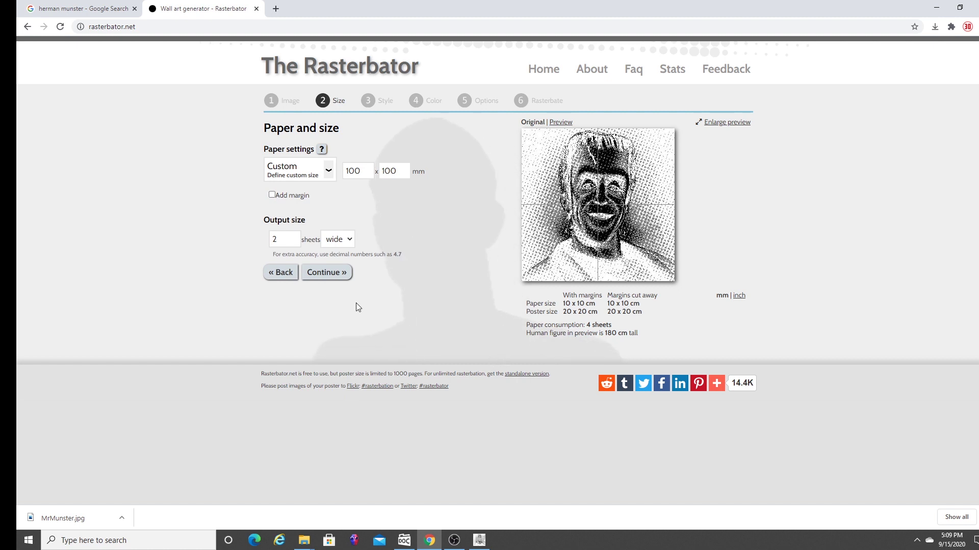
left_click(343, 275)
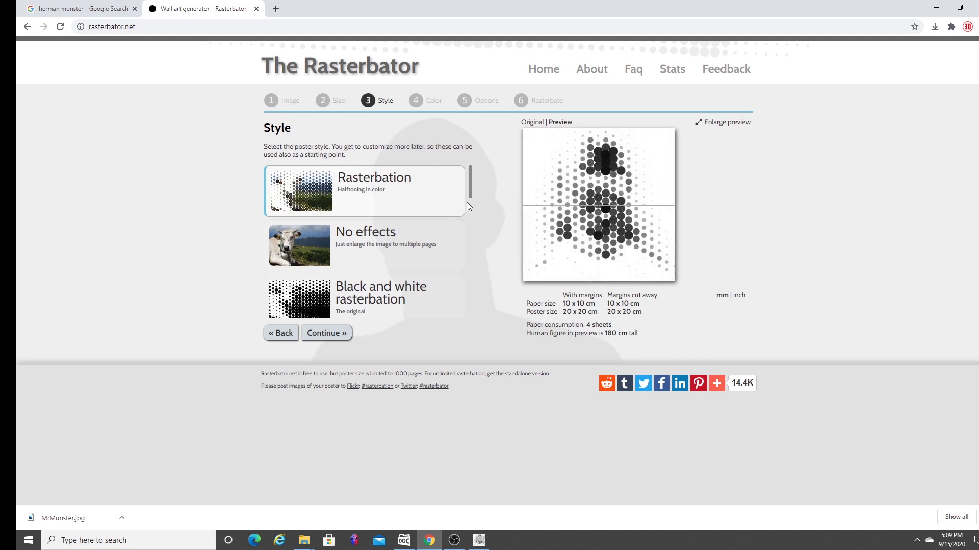
Step: Preview a few styles, then choose No effects and continue to the Color step
left_click(416, 287)
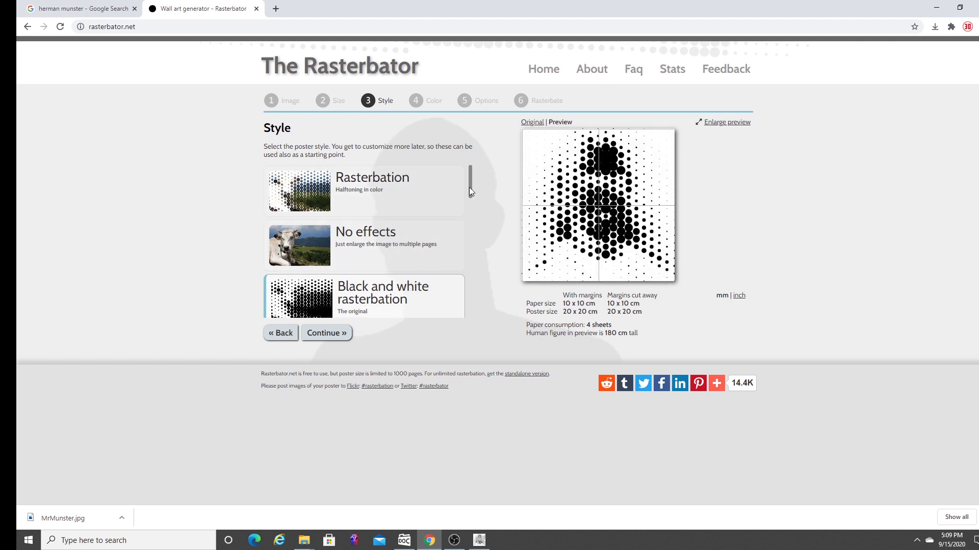
left_click_drag(469, 187, 468, 210)
left_click(422, 259)
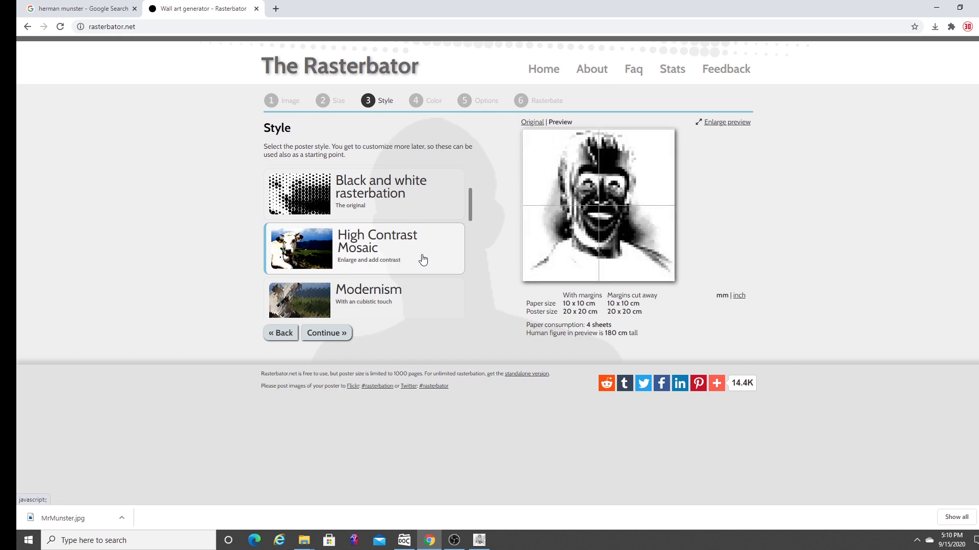
left_click(430, 303)
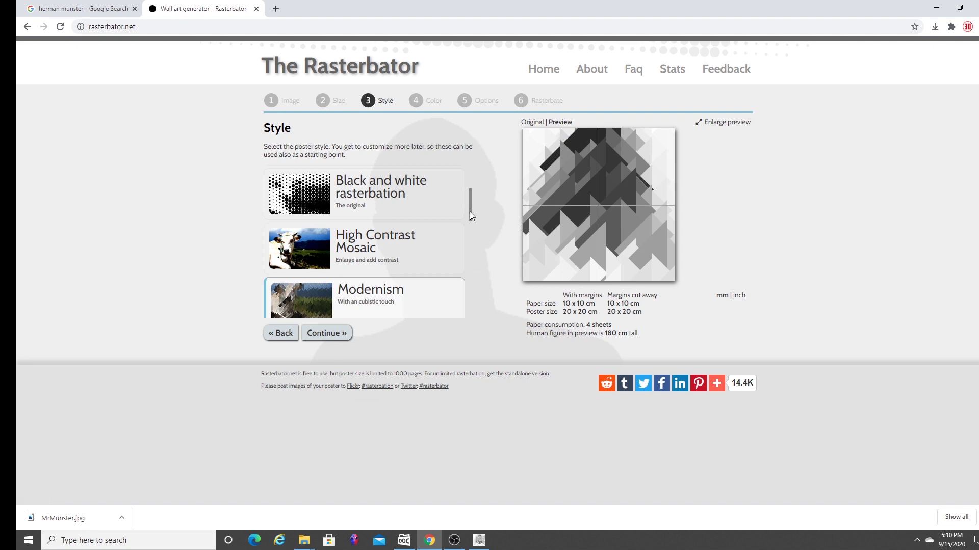
left_click_drag(469, 213, 469, 179)
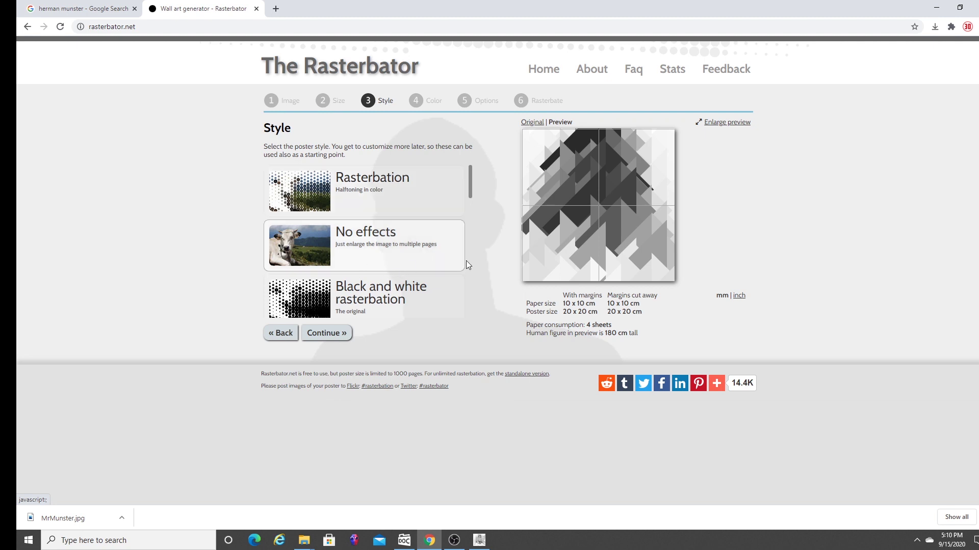
left_click(318, 255)
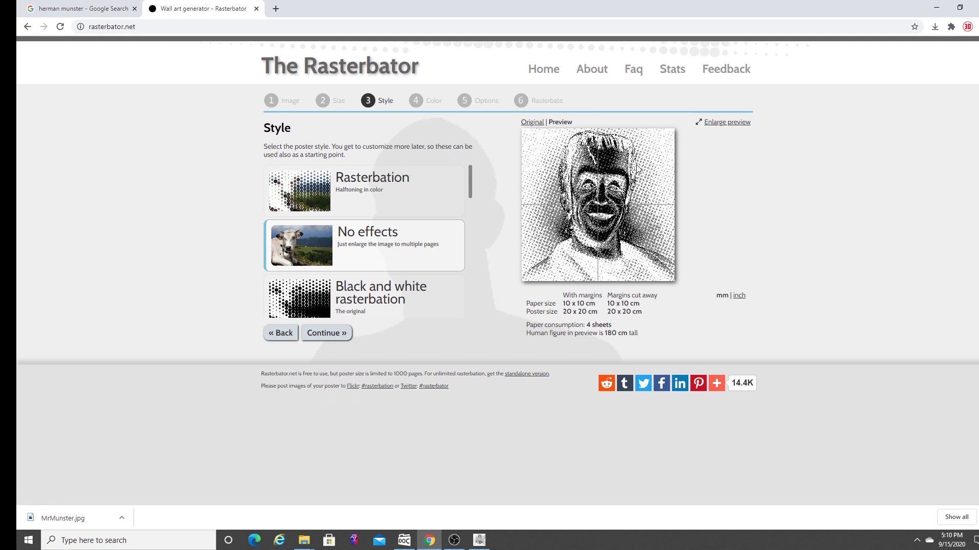
left_click(332, 335)
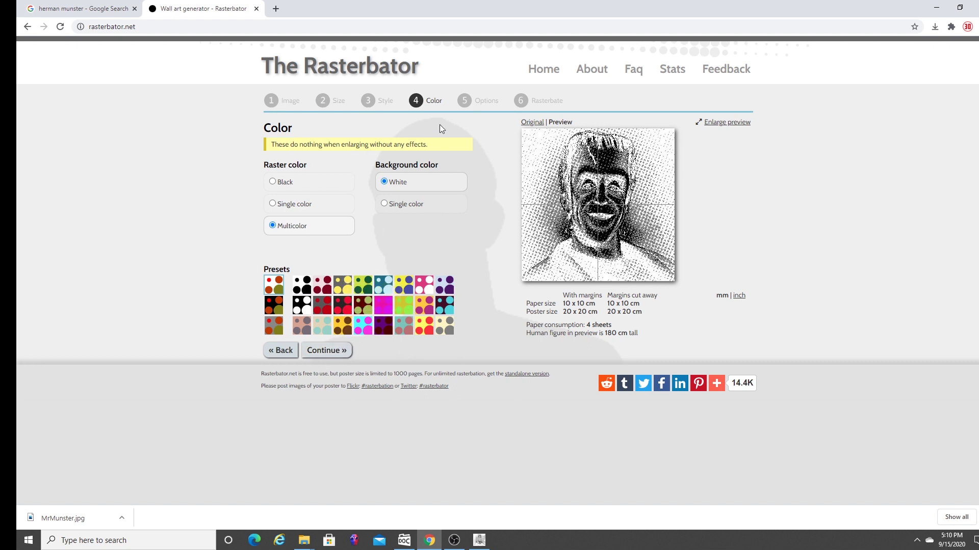
Step: Keep Enlarge as the output, uncheck Crop marks, and generate the 4-page poster
left_click(336, 351)
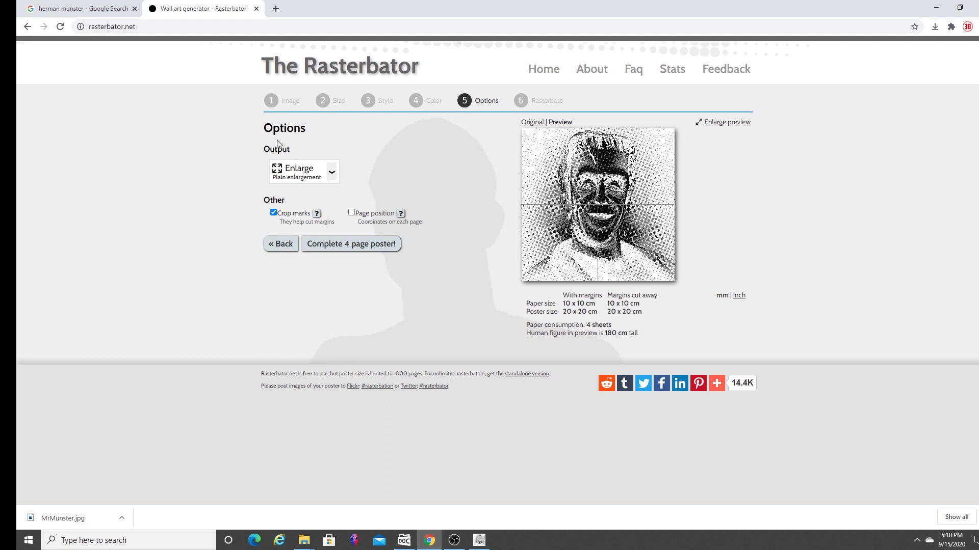
left_click(332, 173)
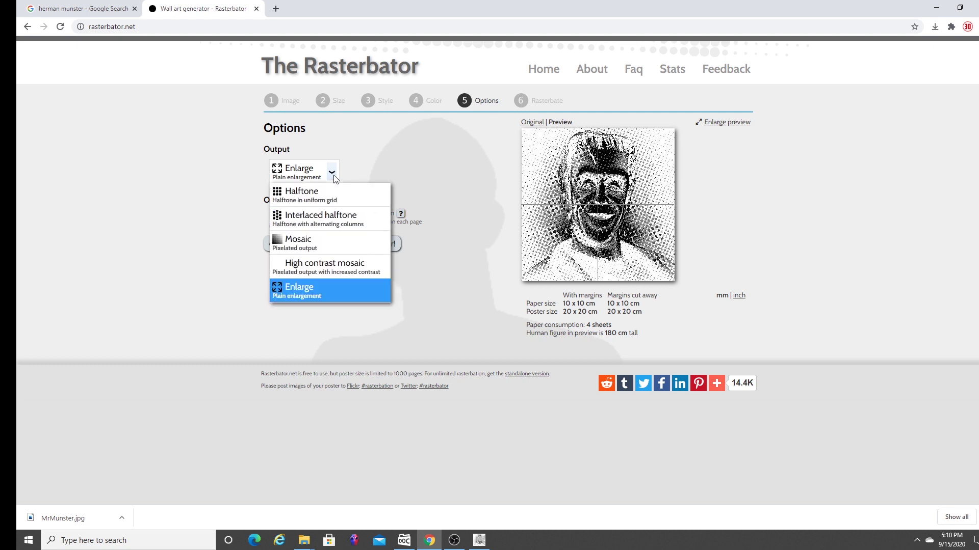
left_click(313, 294)
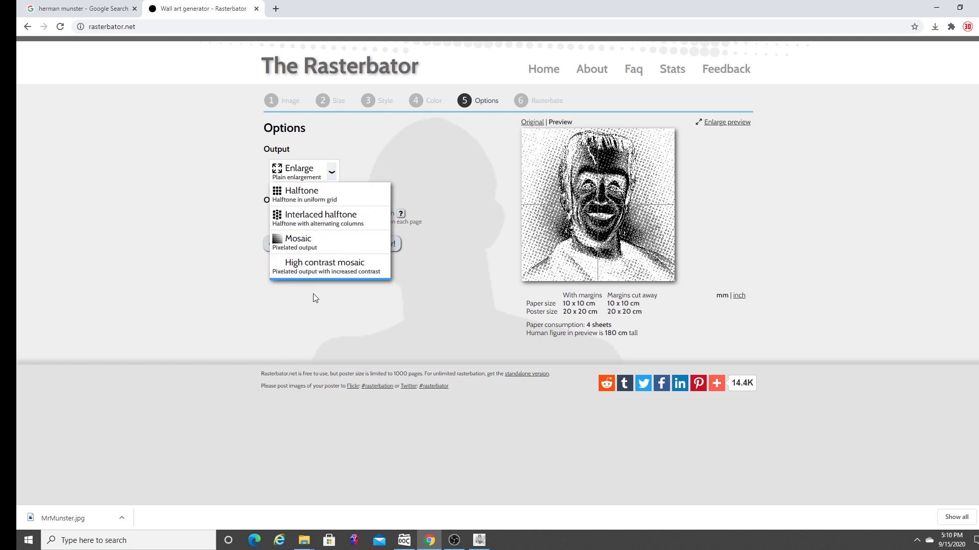
left_click(333, 177)
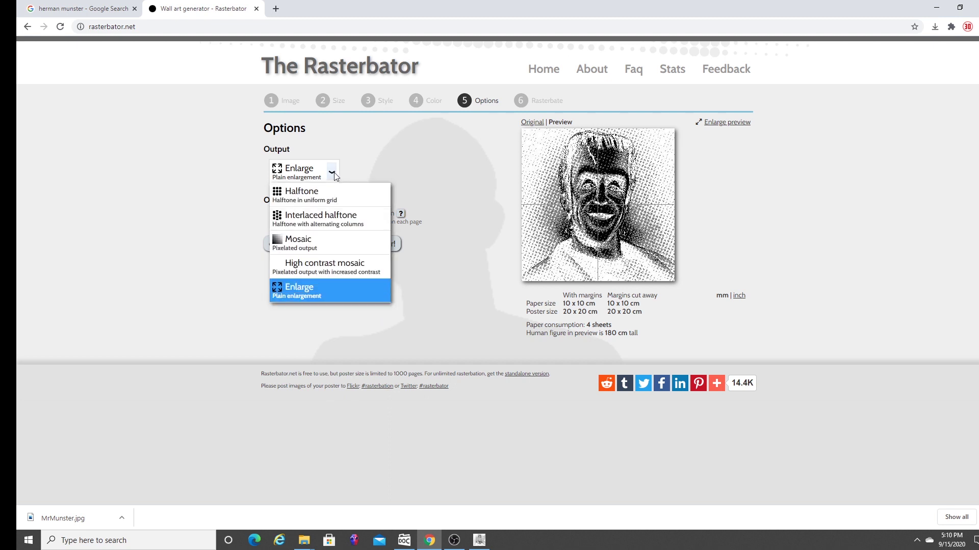
left_click(362, 157)
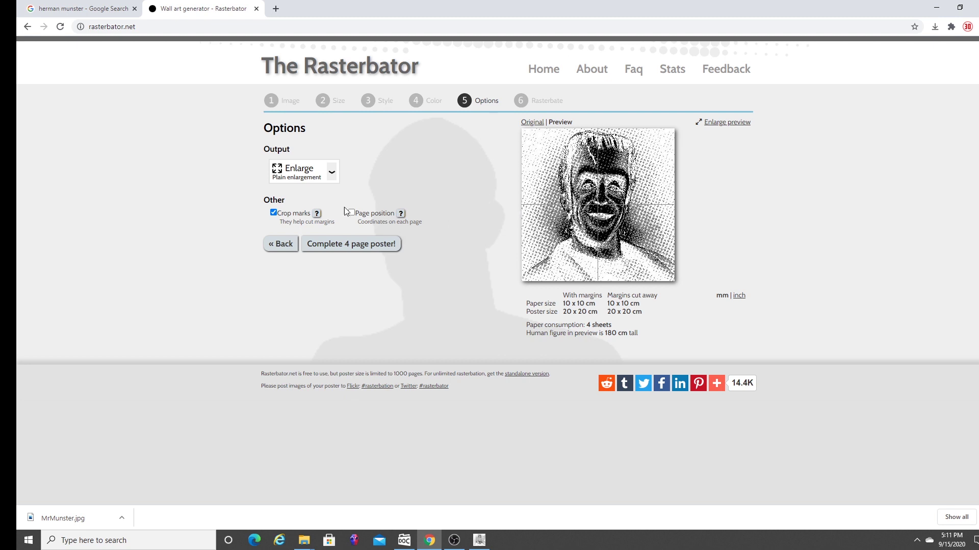
left_click(273, 213)
left_click(365, 249)
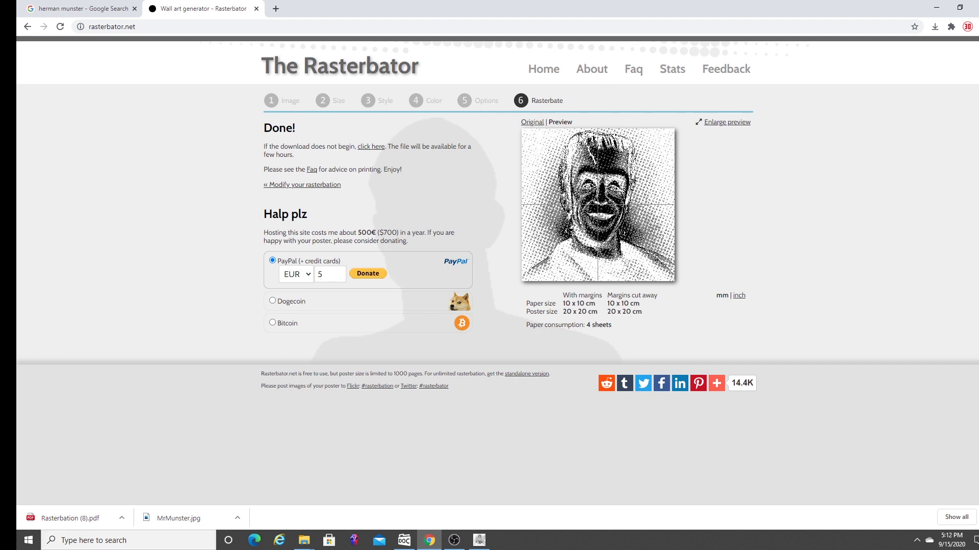
Step: Launch LightBurn from Windows search, then switch to the Rasterbation (8).pdf window
left_click(167, 541)
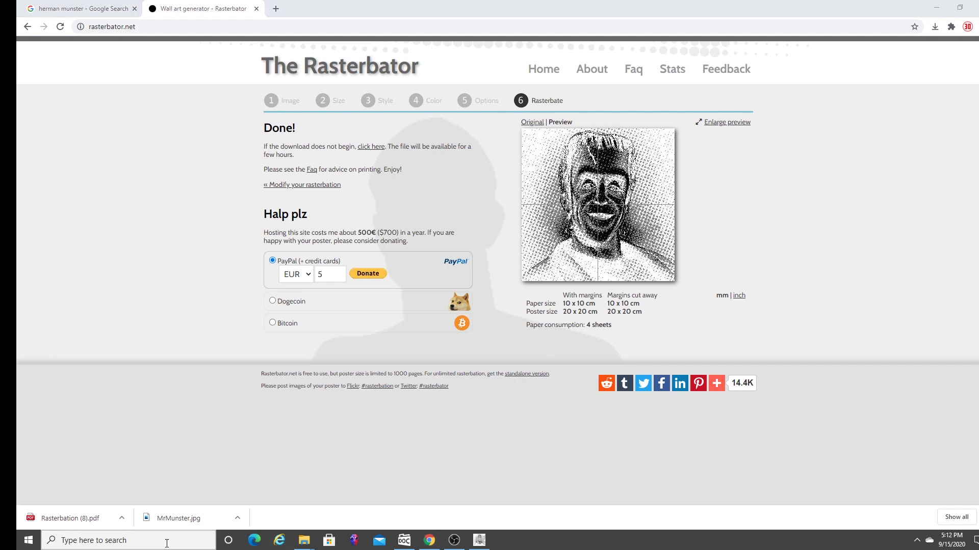
type("light")
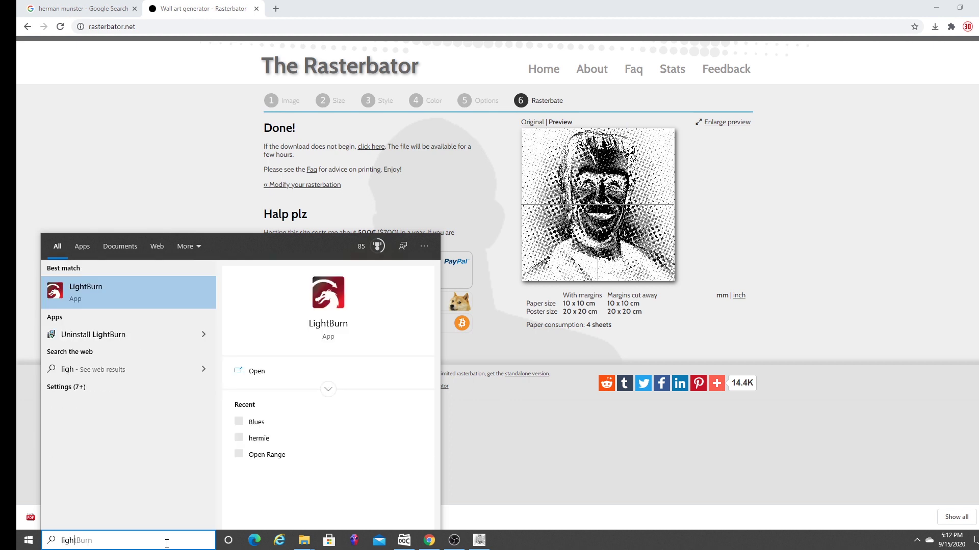
key("Return")
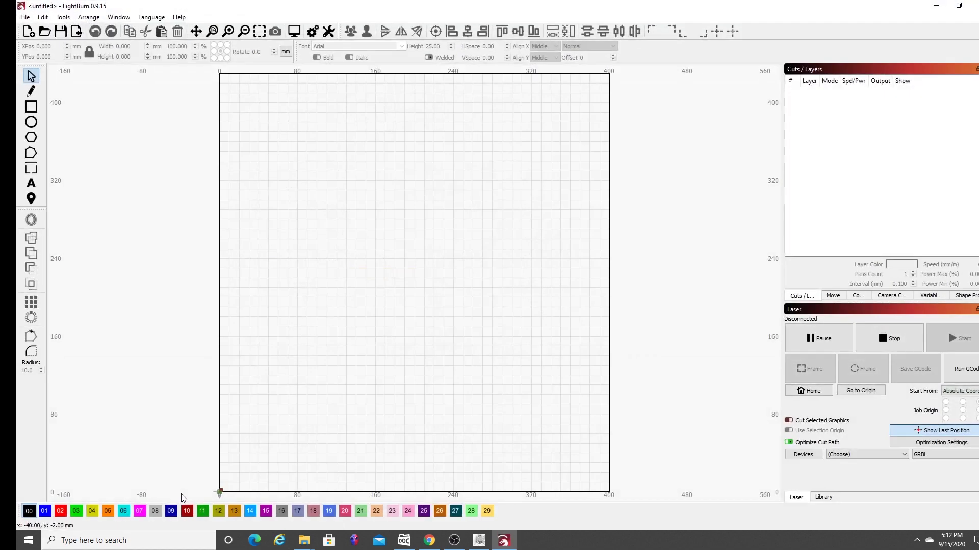
key("super+e")
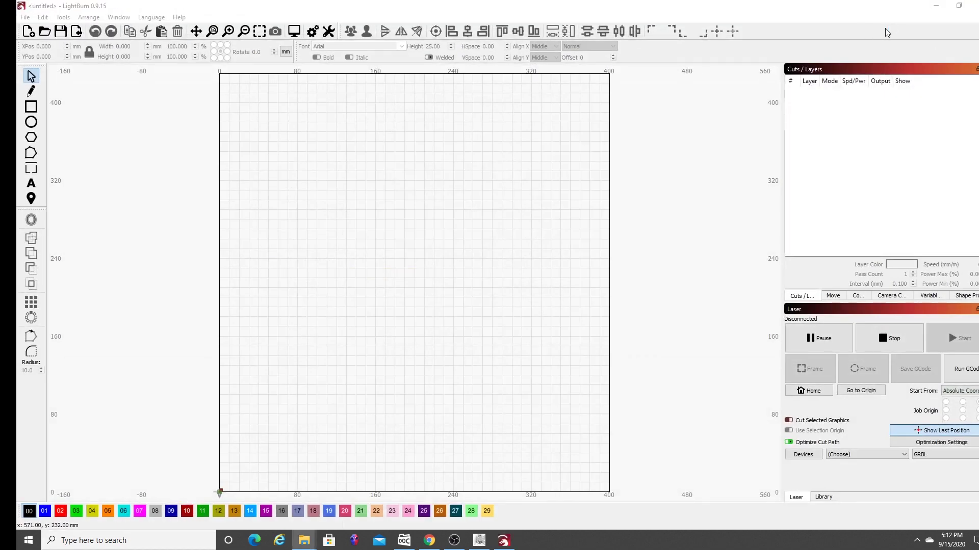
key("alt+Tab")
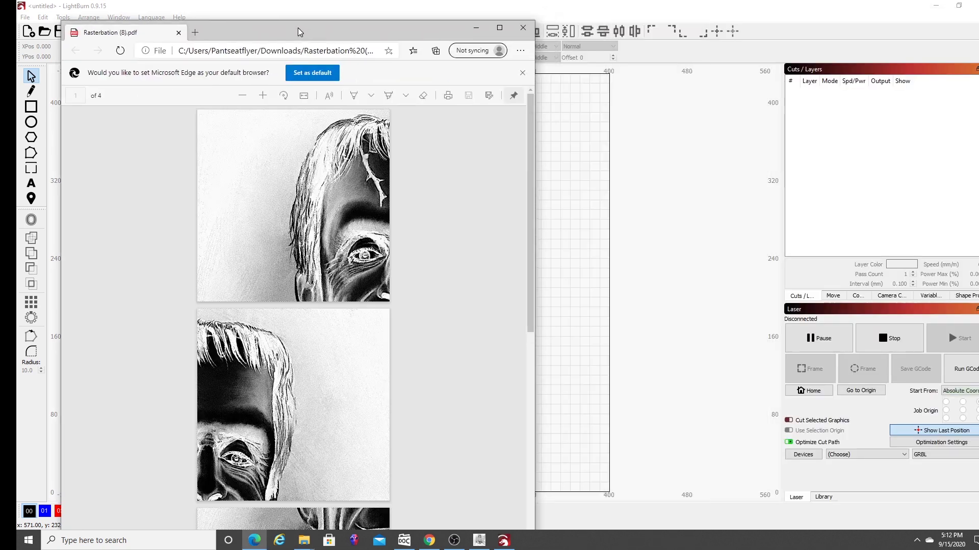
Step: Maximize the PDF, scroll through its four tiles, then minimize Edge to reveal LightBurn
left_click(506, 21)
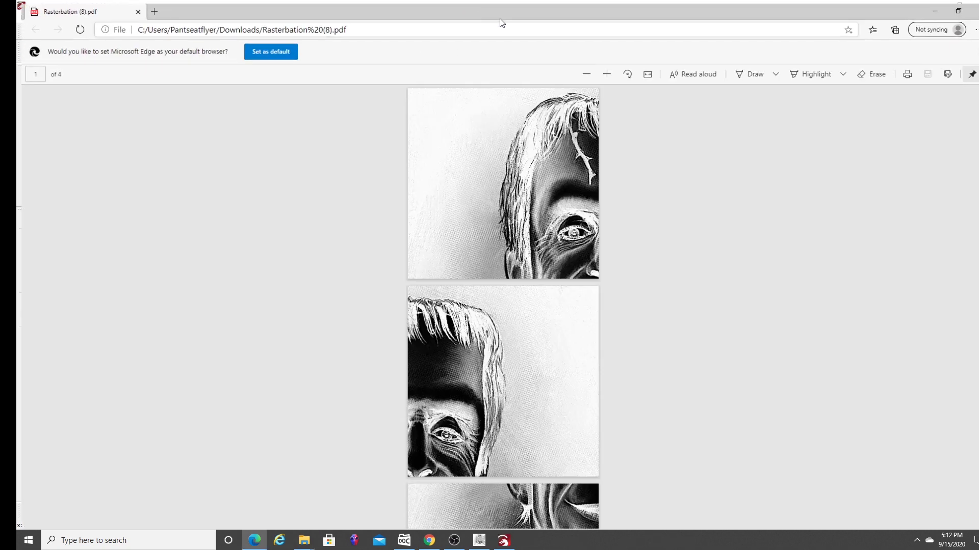
scroll(581, 311, "down", 3)
scroll(571, 328, "down", 4)
scroll(571, 329, "up", 7)
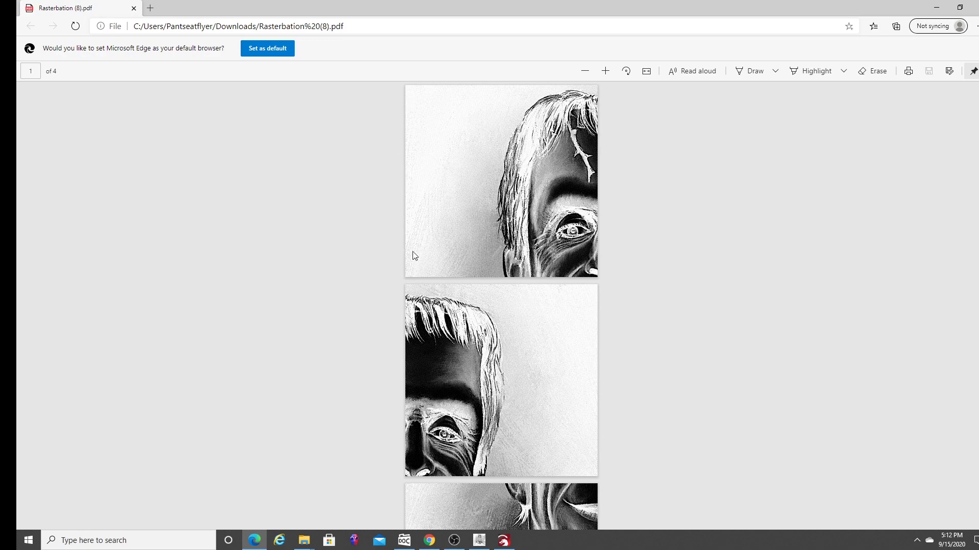
scroll(414, 256, "down", 3)
scroll(415, 256, "up", 3)
scroll(444, 318, "down", 7)
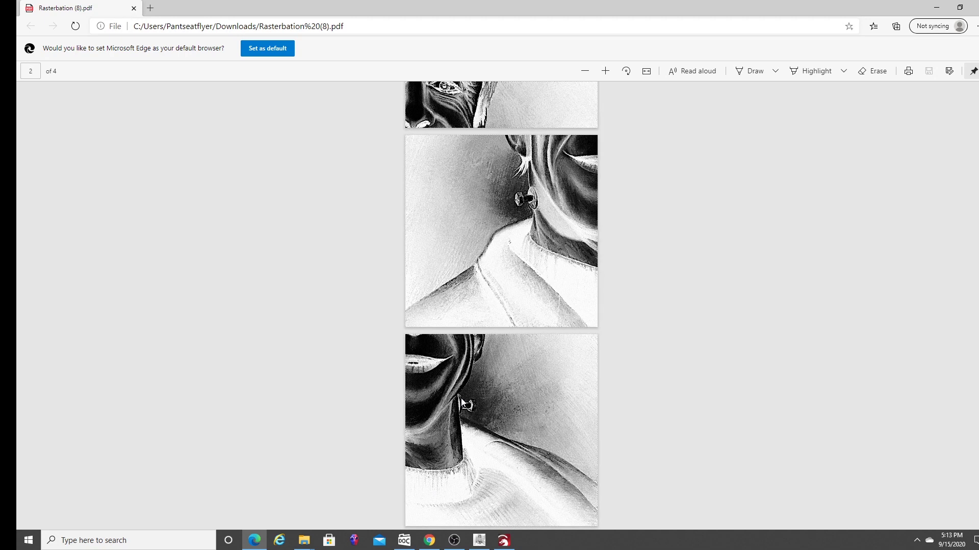
left_click(937, 8)
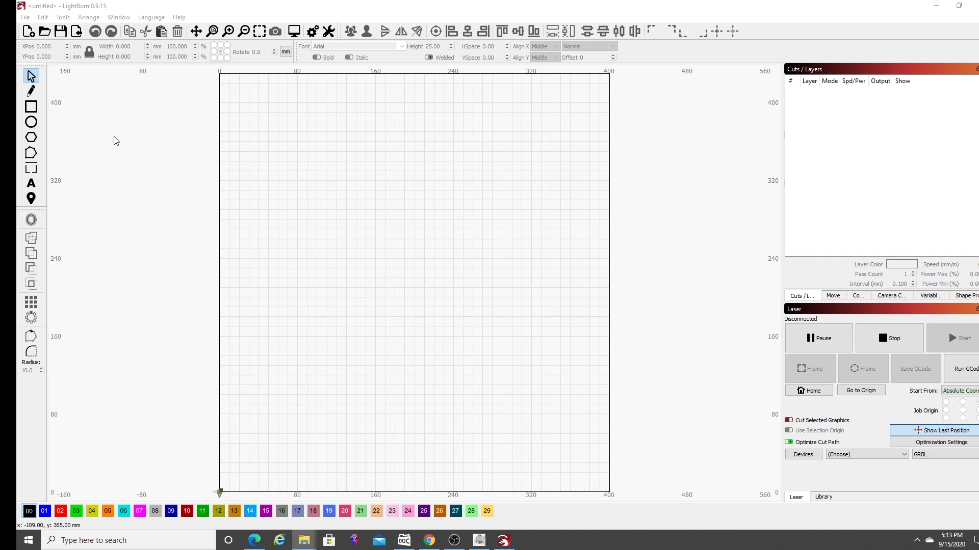
Step: Import page 1 of Rasterbation (8).pdf into the LightBurn project
left_click(24, 18)
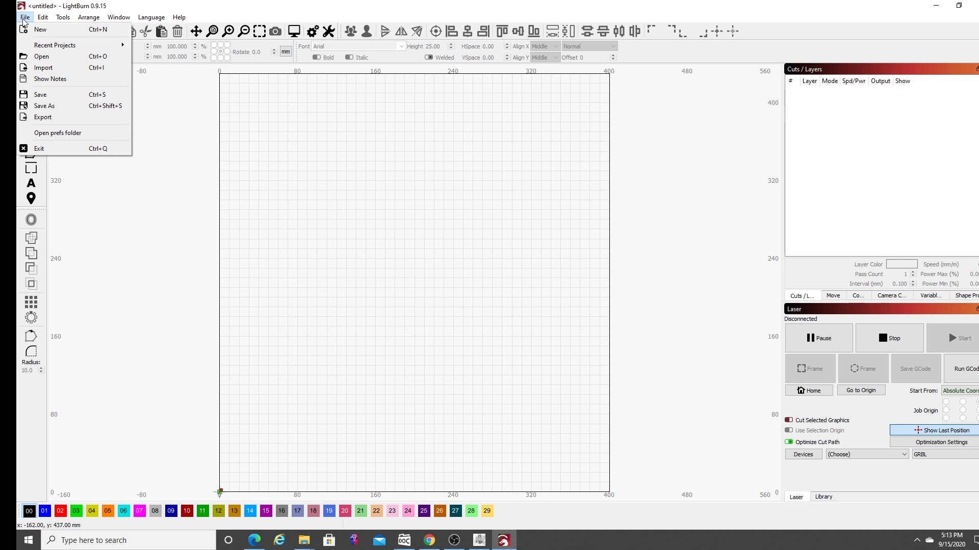
left_click(66, 68)
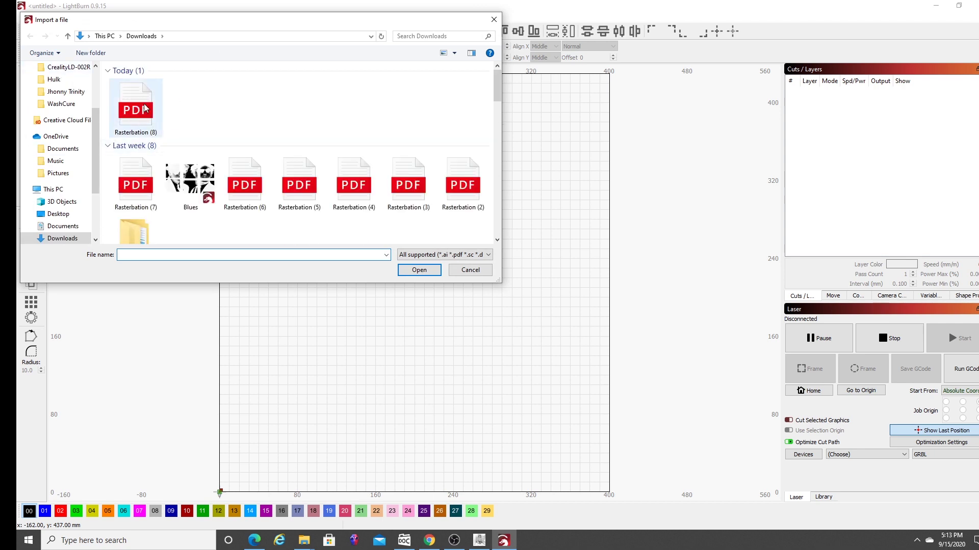
left_click(145, 113)
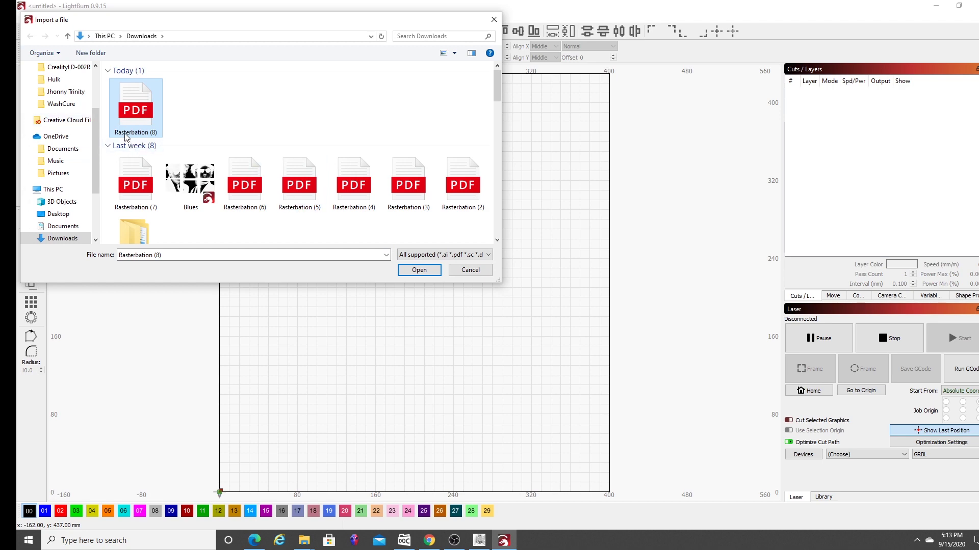
left_click(419, 269)
left_click_drag(479, 229, 391, 175)
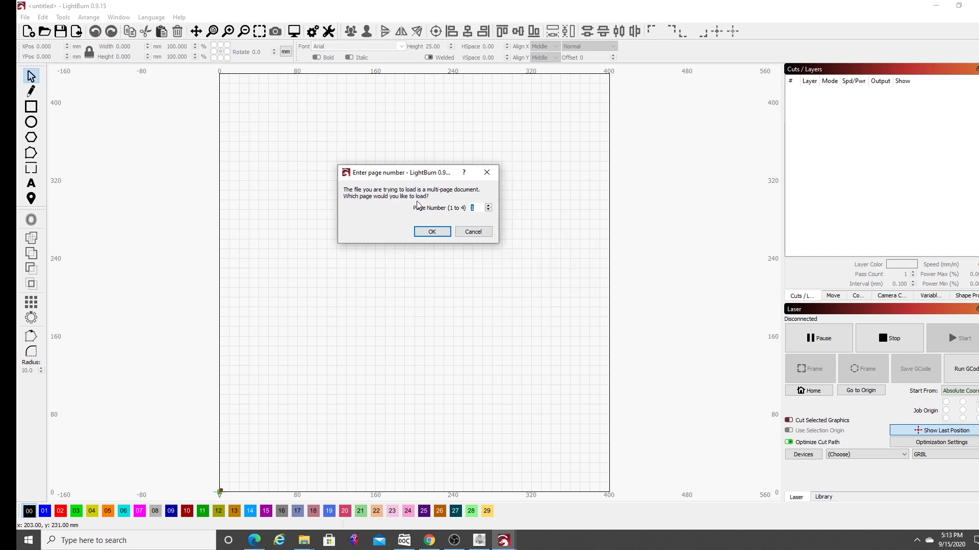
left_click(437, 233)
Step: Select the imported tile, then the left and right pink guide rectangles
left_click(598, 323)
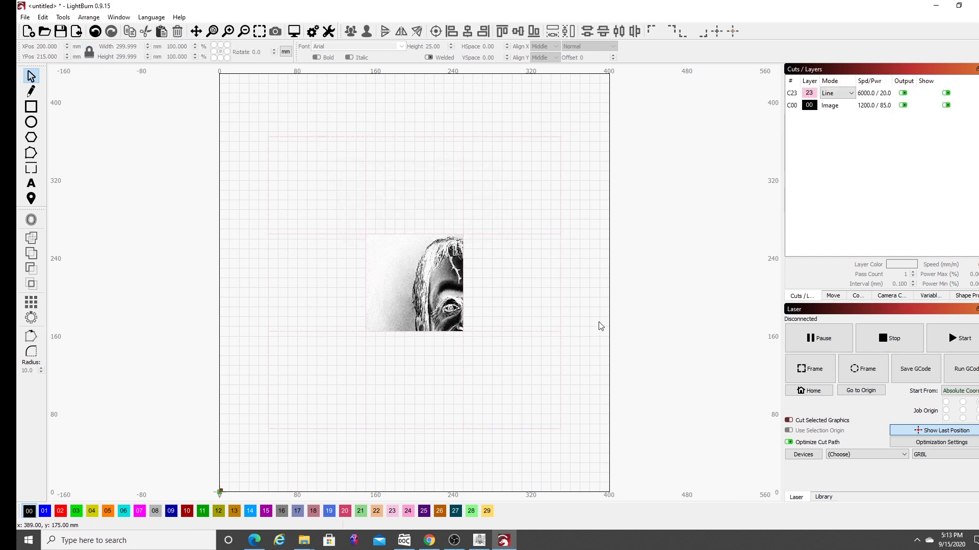
left_click(397, 300)
left_click(367, 176)
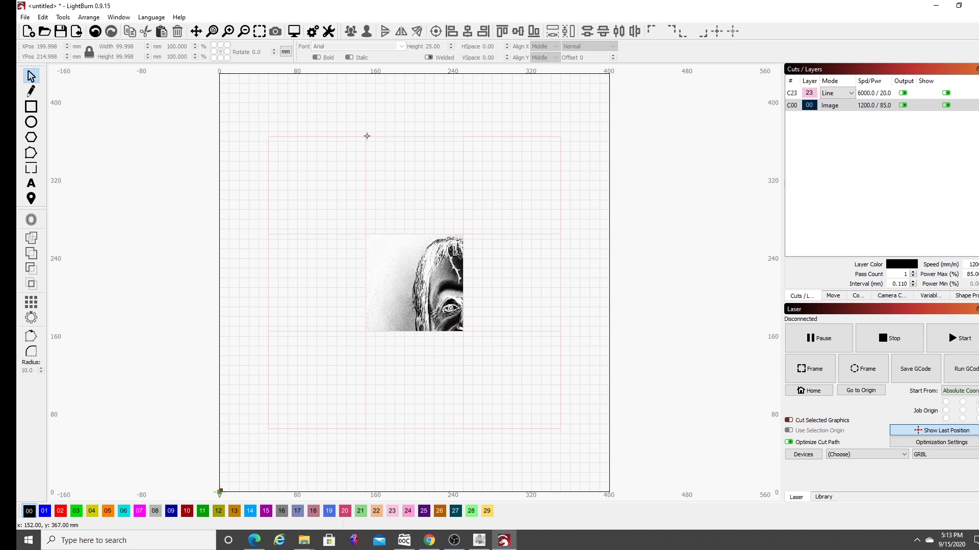
left_click(366, 136)
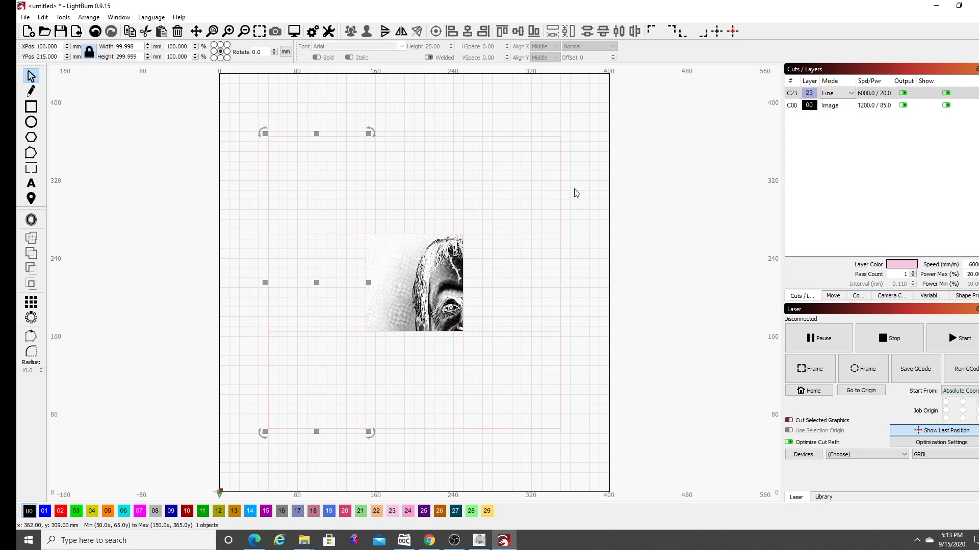
left_click(491, 137)
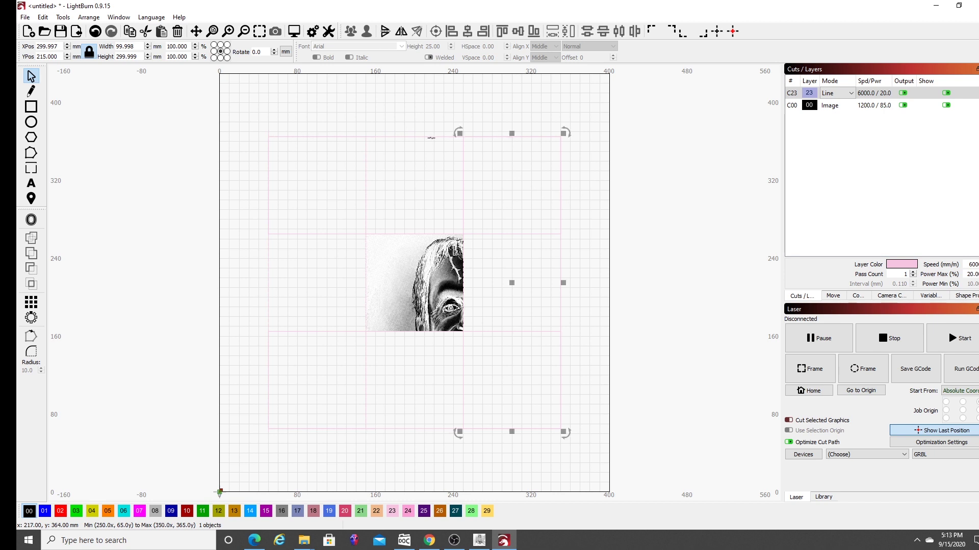
Step: Delete the pink C23 line layer along with its outline rectangles
left_click(430, 137)
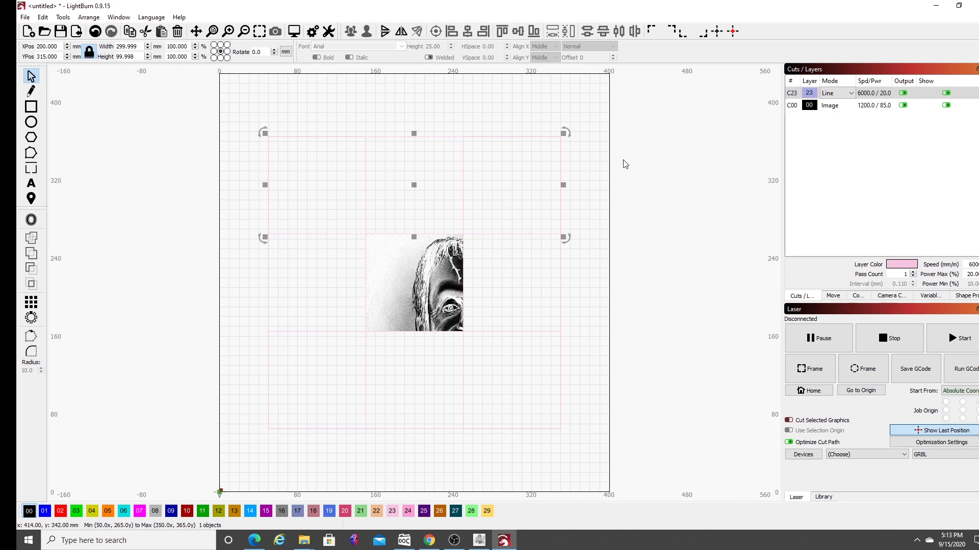
left_click(702, 152)
left_click(834, 159)
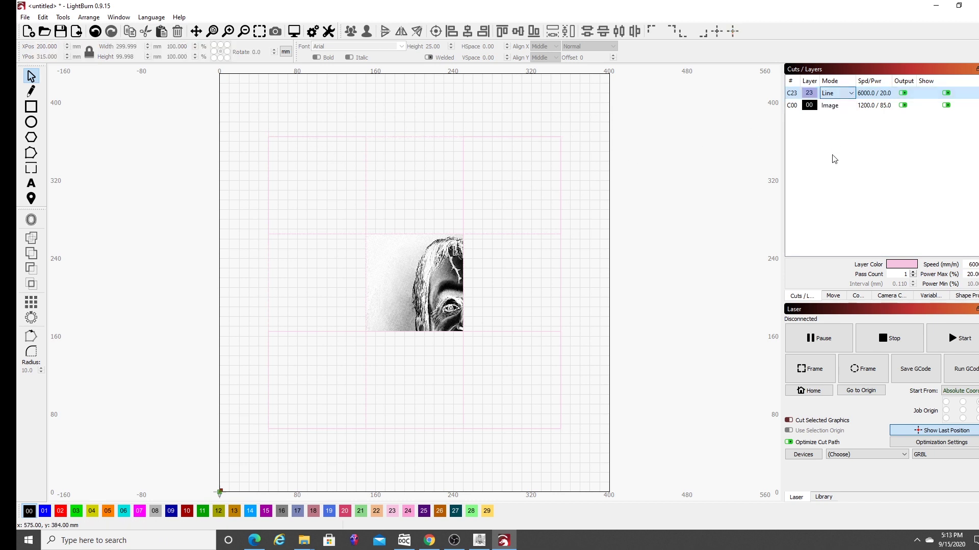
left_click(903, 93)
left_click(903, 94)
left_click(877, 105)
left_click(882, 93)
key("Delete")
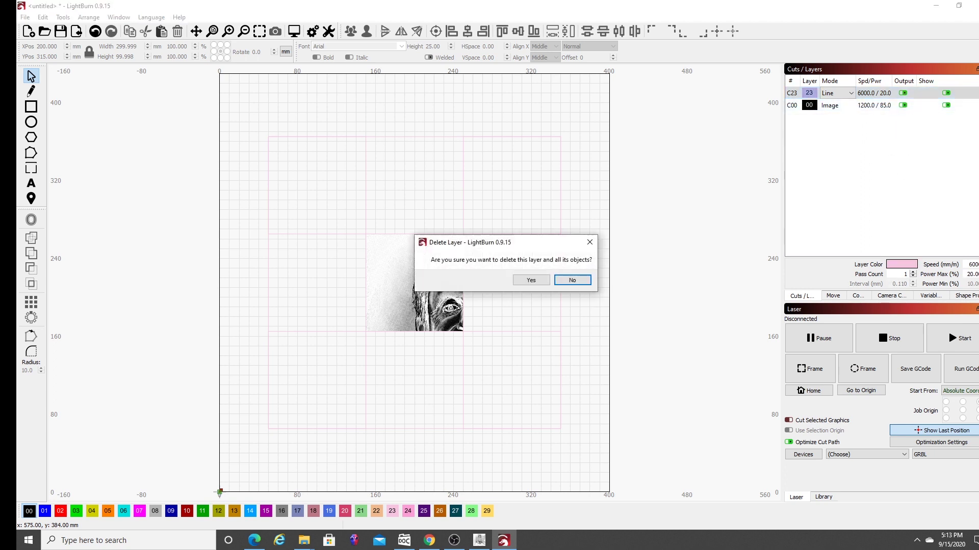
left_click(534, 284)
Step: Drag the 100 mm image tile up to the top-left of the work area
left_click(422, 301)
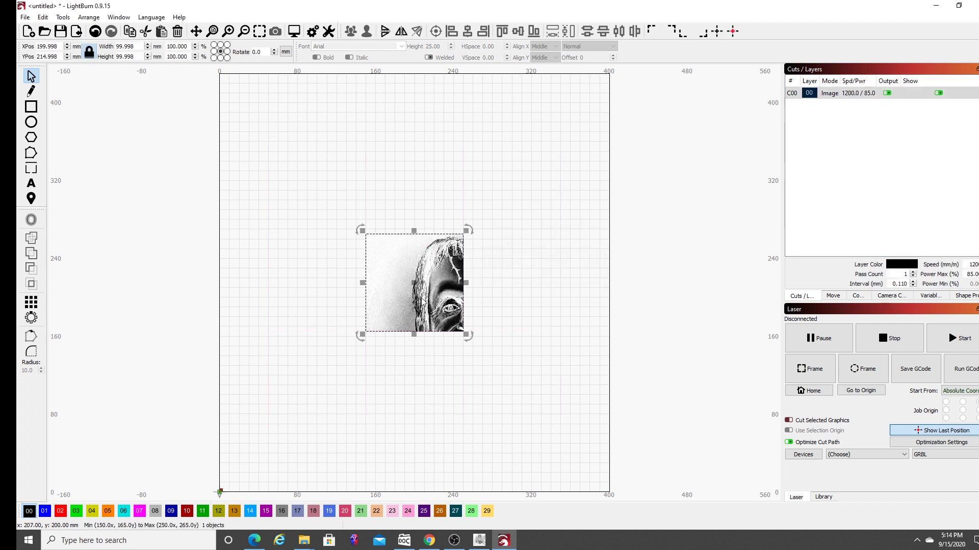
left_click_drag(421, 301, 315, 210)
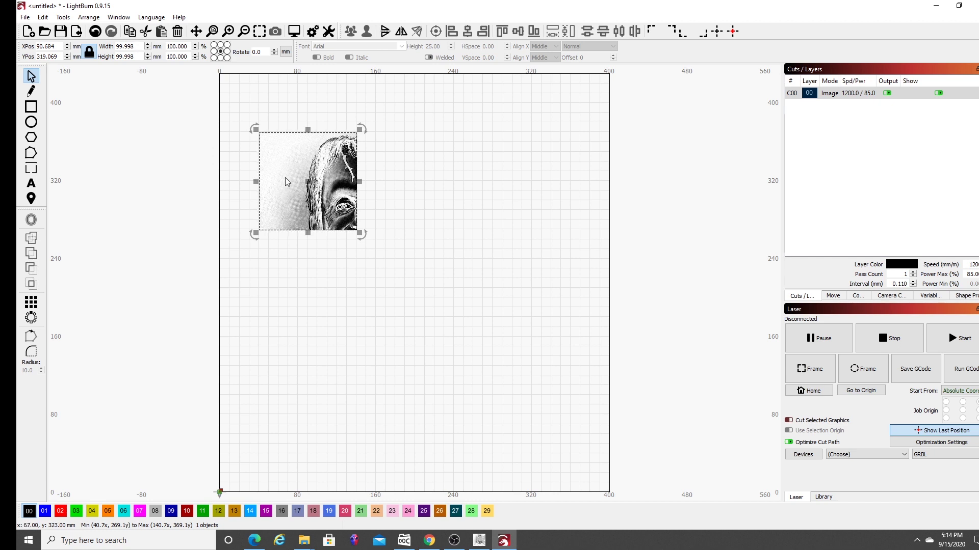
left_click_drag(324, 182, 313, 155)
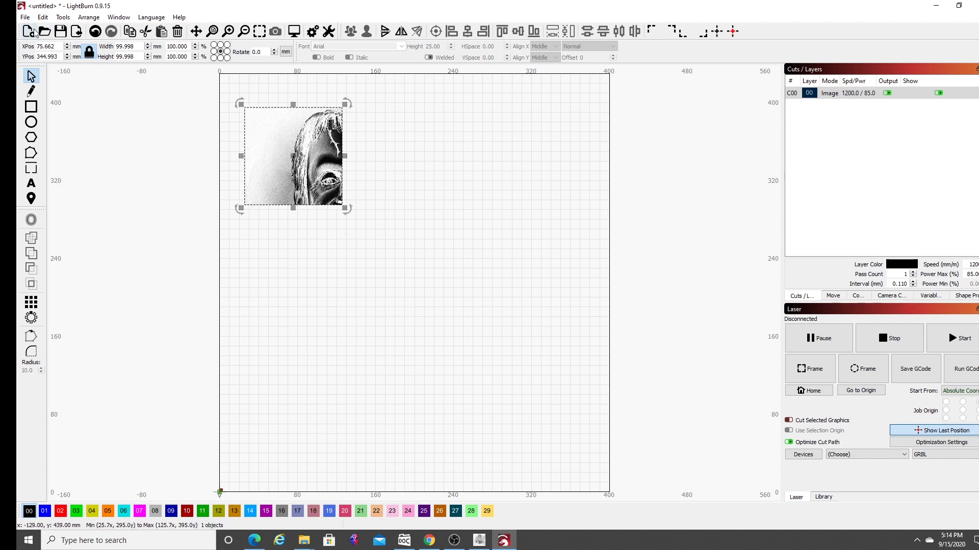
left_click(25, 17)
Step: Import the Rasterbation (8).pdf tiles and delete their pink C23 line layer
left_click(43, 74)
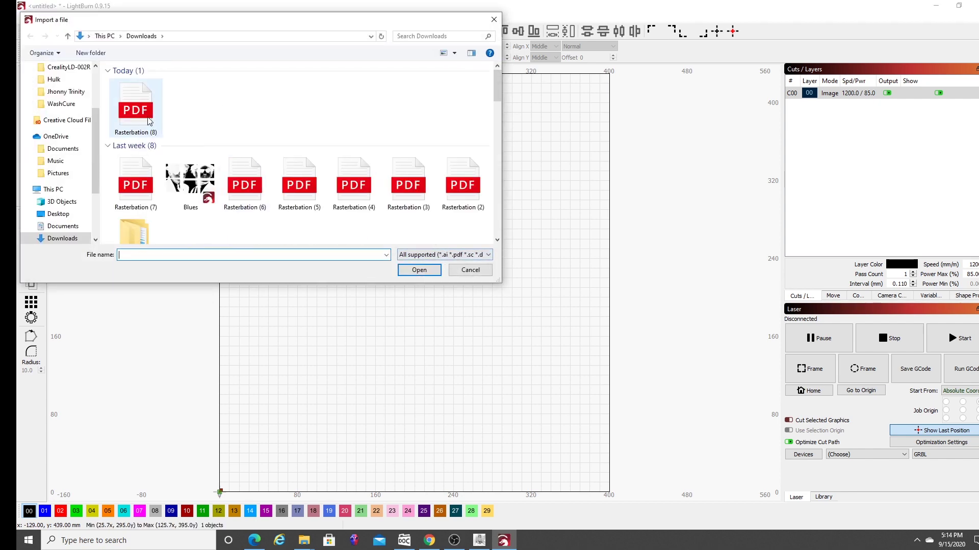
double_click(135, 107)
key("Return")
left_click(879, 105)
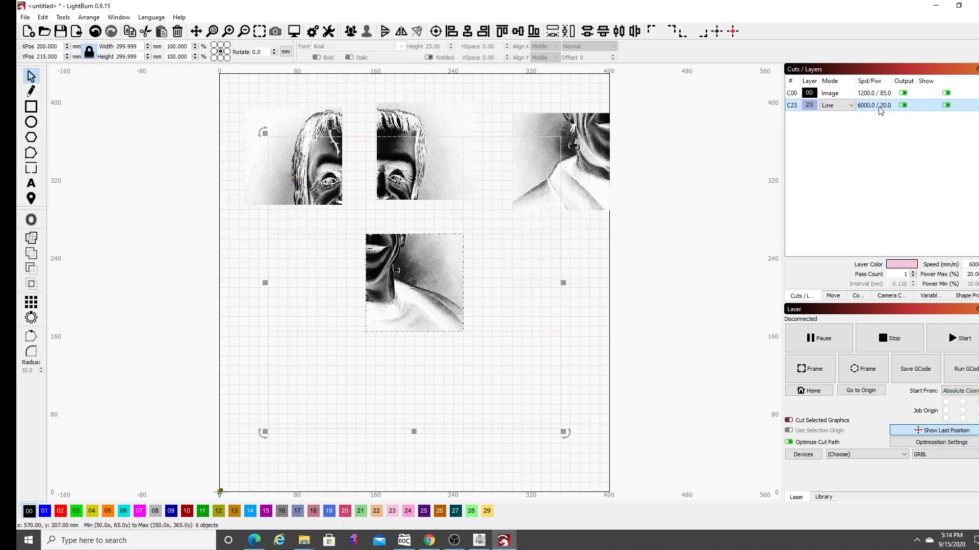
key("Delete")
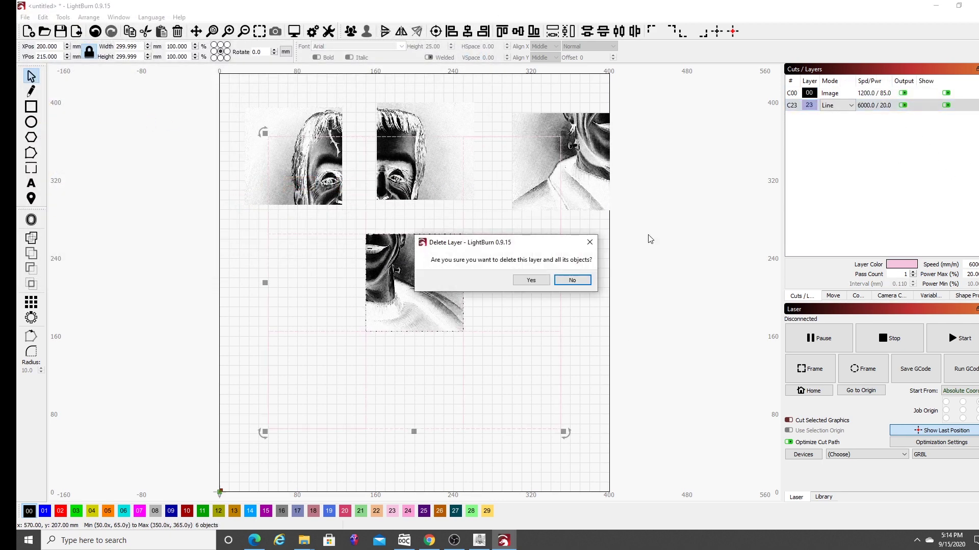
left_click(530, 280)
Step: Drag the four tiles together into a 2 × 2 square forming the full portrait
left_click_drag(402, 238, 464, 341)
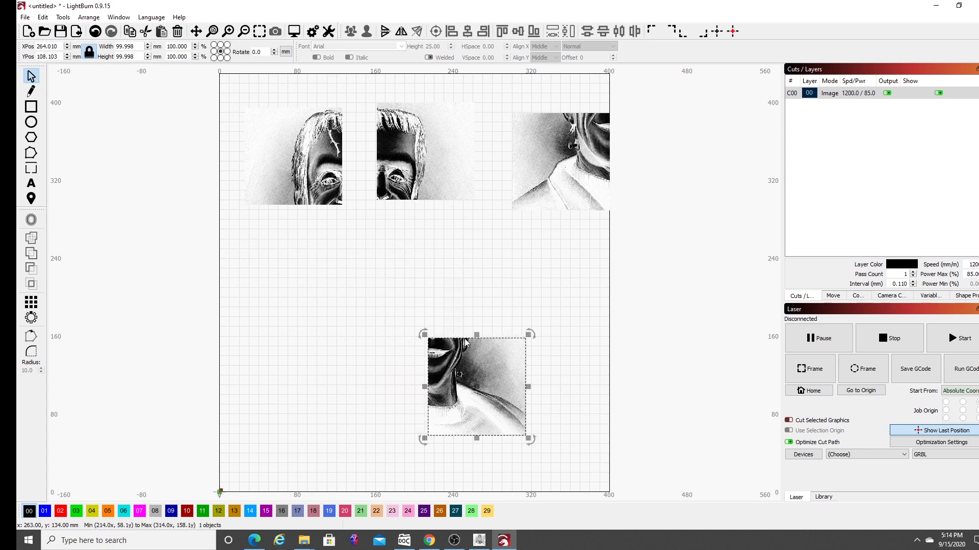
left_click_drag(306, 170, 337, 252)
left_click_drag(440, 174, 439, 257)
left_click_drag(579, 178, 342, 353)
left_click_drag(481, 384, 430, 335)
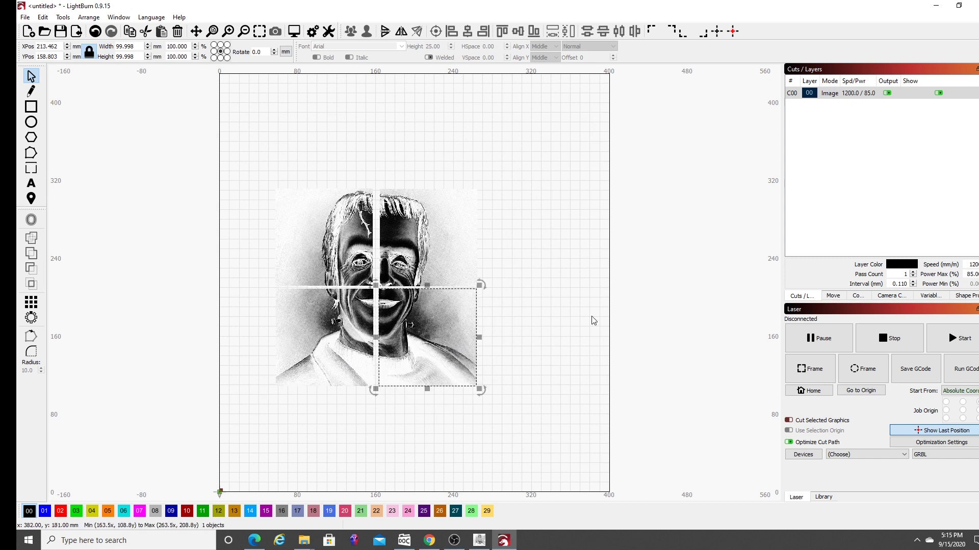
left_click_drag(435, 243, 465, 219)
left_click_drag(347, 252, 383, 227)
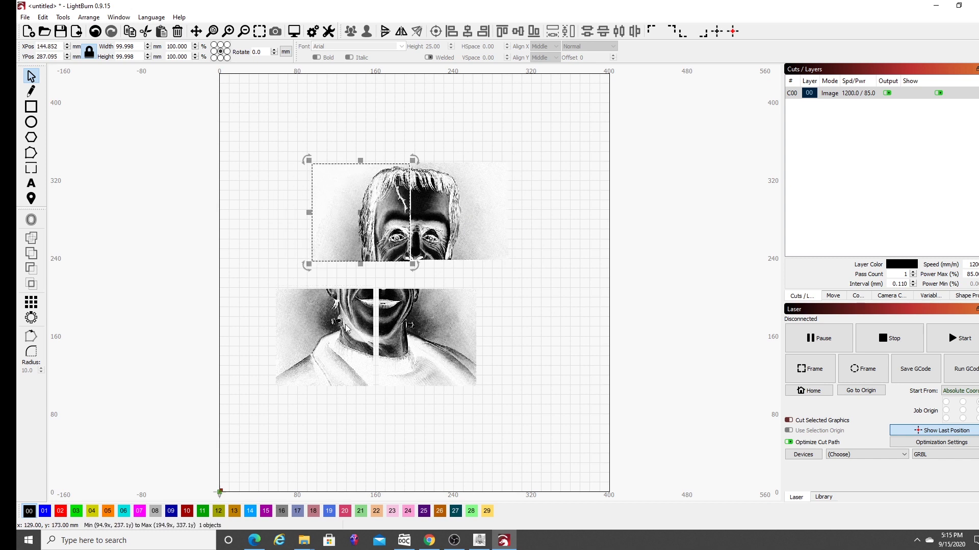
left_click_drag(431, 328, 458, 305)
left_click_drag(339, 352, 372, 322)
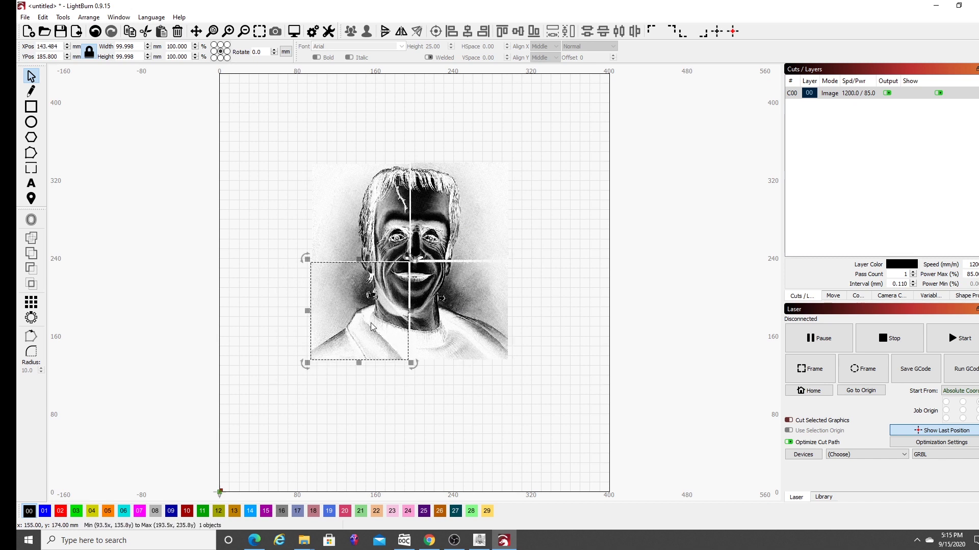
left_click(489, 419)
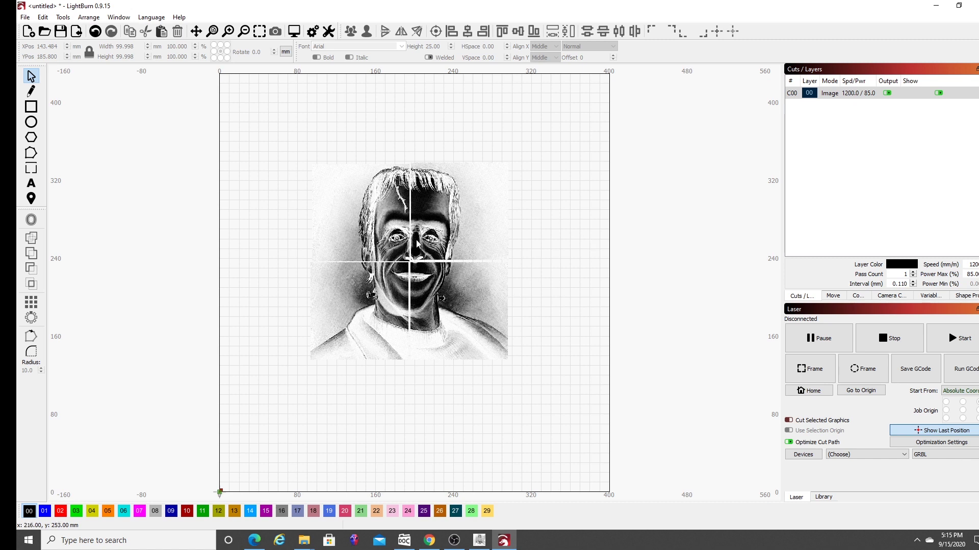
left_click(380, 235)
Step: Select each of the four tiles in turn to check they are separate objects
left_click(444, 239)
left_click(458, 306)
left_click(359, 310)
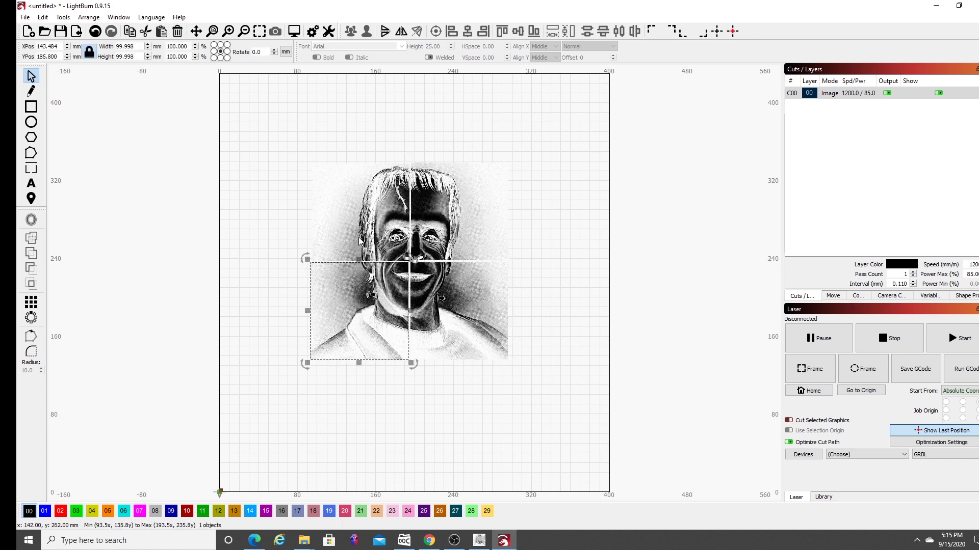
key("Tab")
key("Tab")
key("Tab")
key("Tab")
key("Tab")
key("Tab")
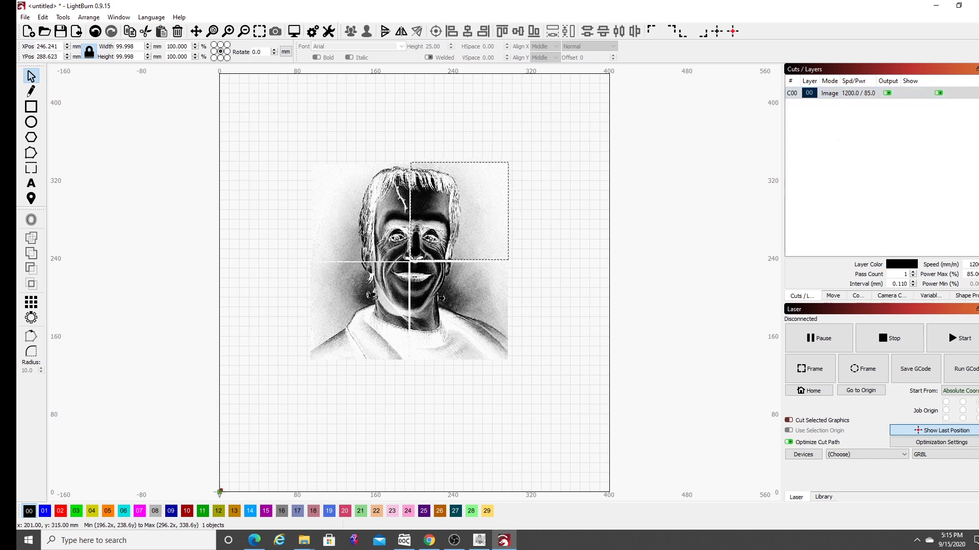
key("Tab")
key("Tab")
key("Tab")
key("Tab")
key("Tab")
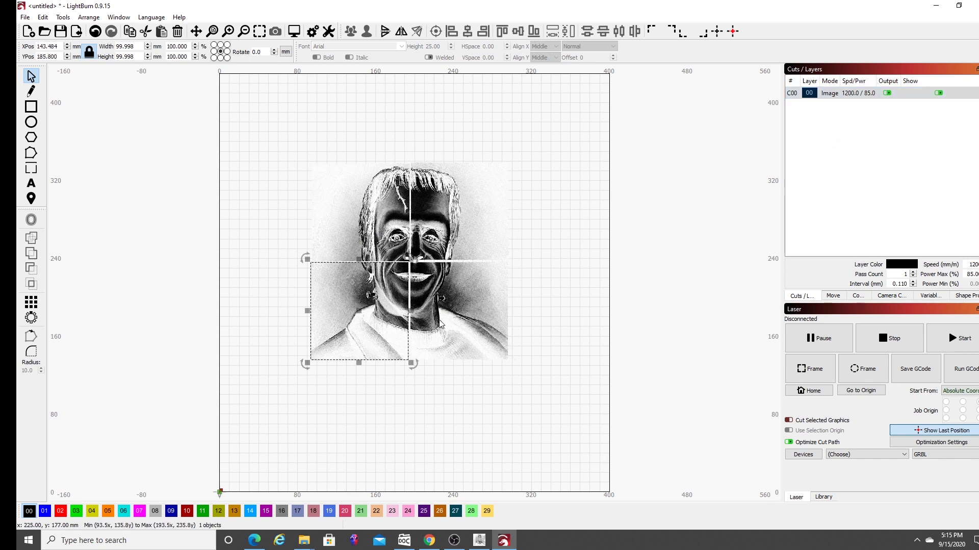
key("Tab")
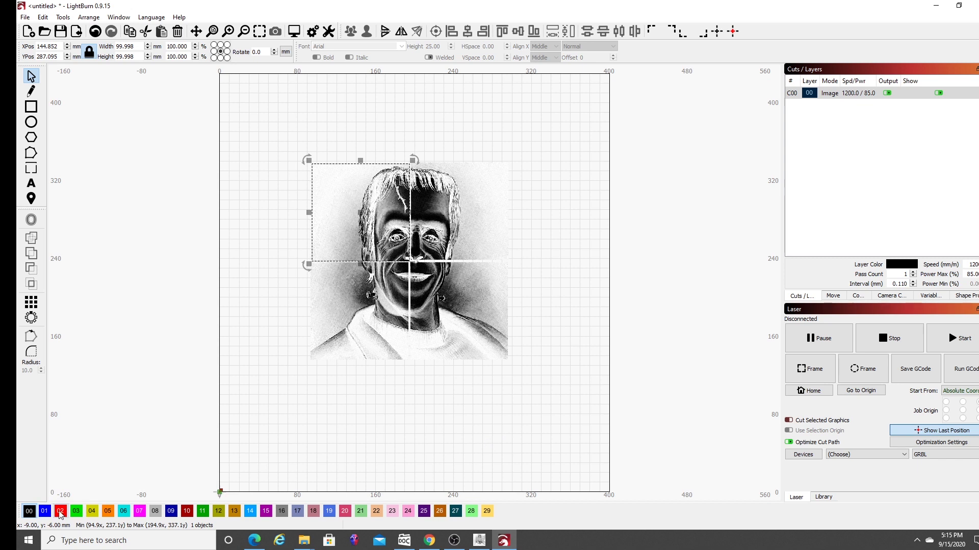
left_click(469, 449)
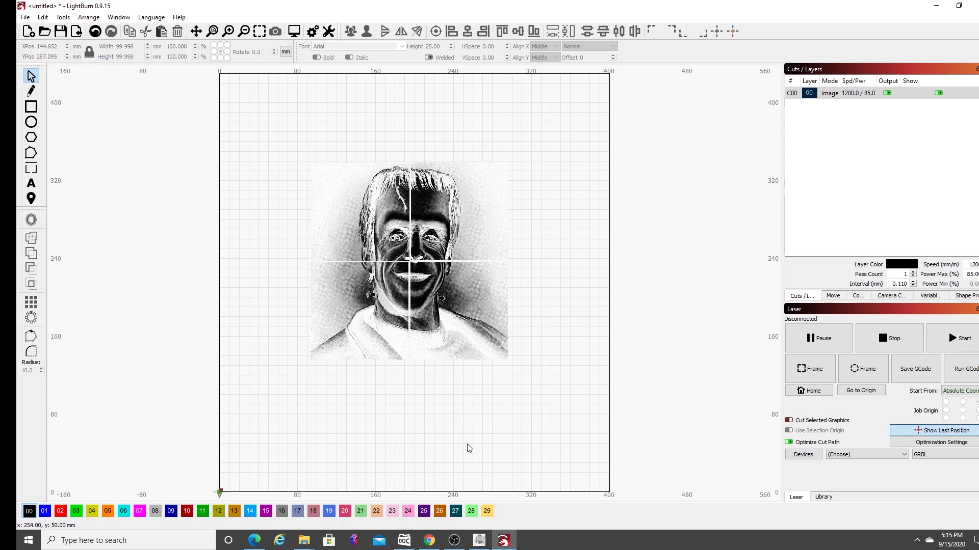
Step: Put the top-left, top-right, bottom-left and bottom-right tiles on layers 01, 02, 03, 04
left_click(364, 227)
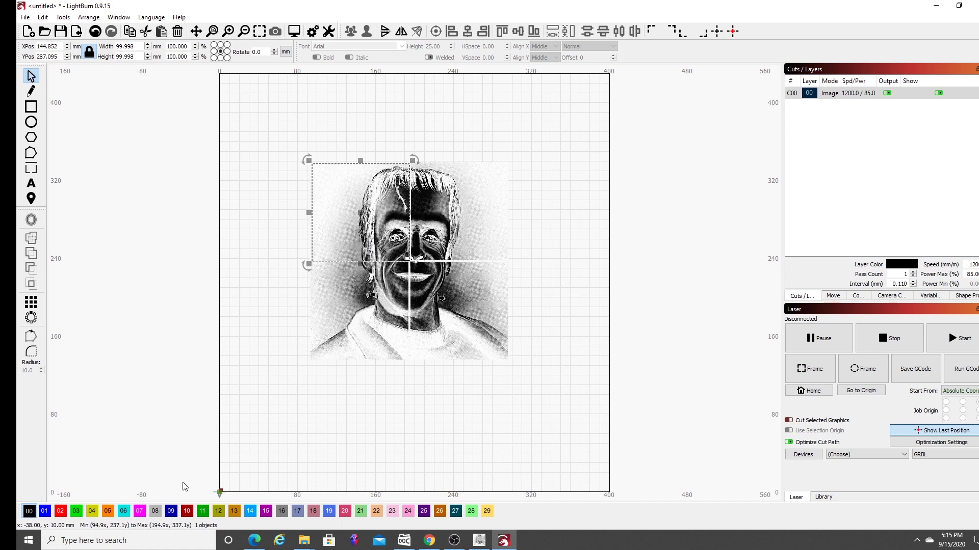
left_click(45, 514)
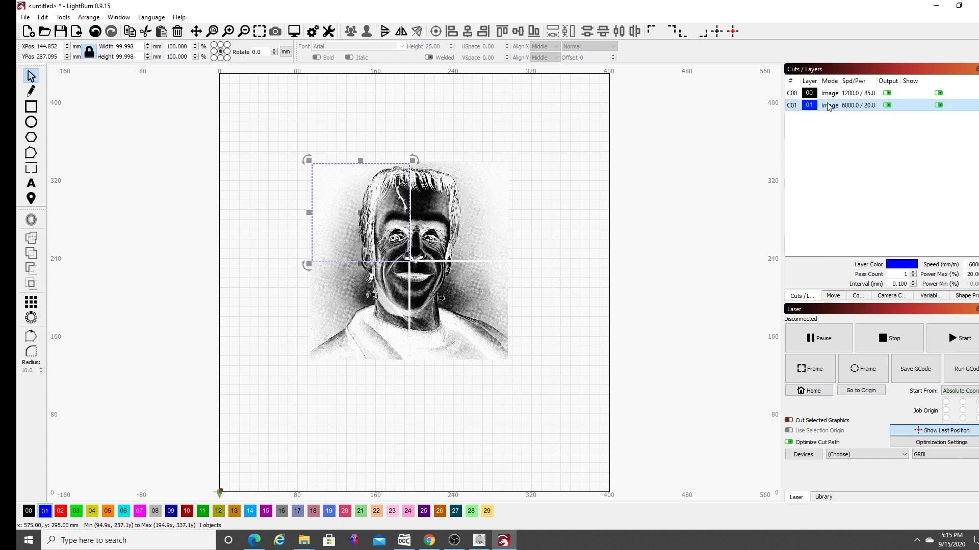
left_click(481, 219)
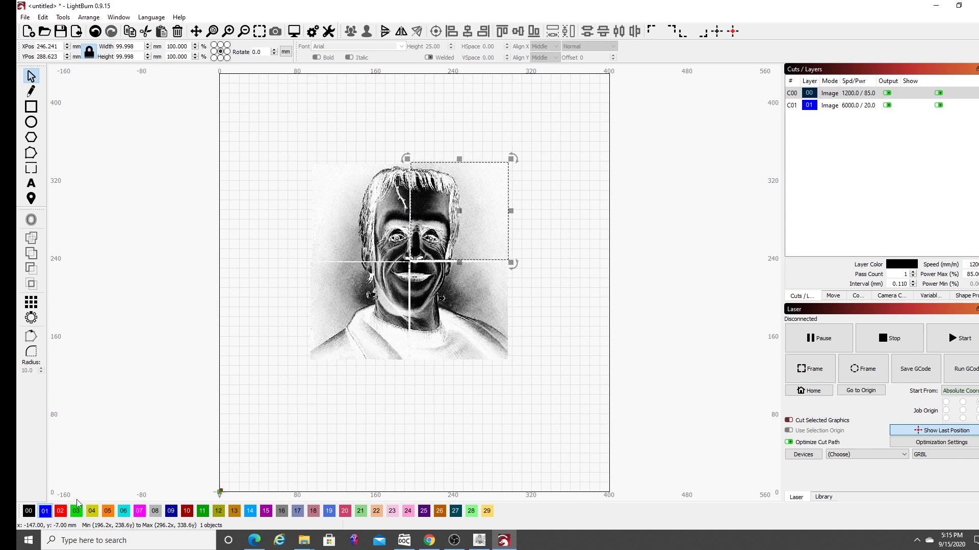
left_click(61, 512)
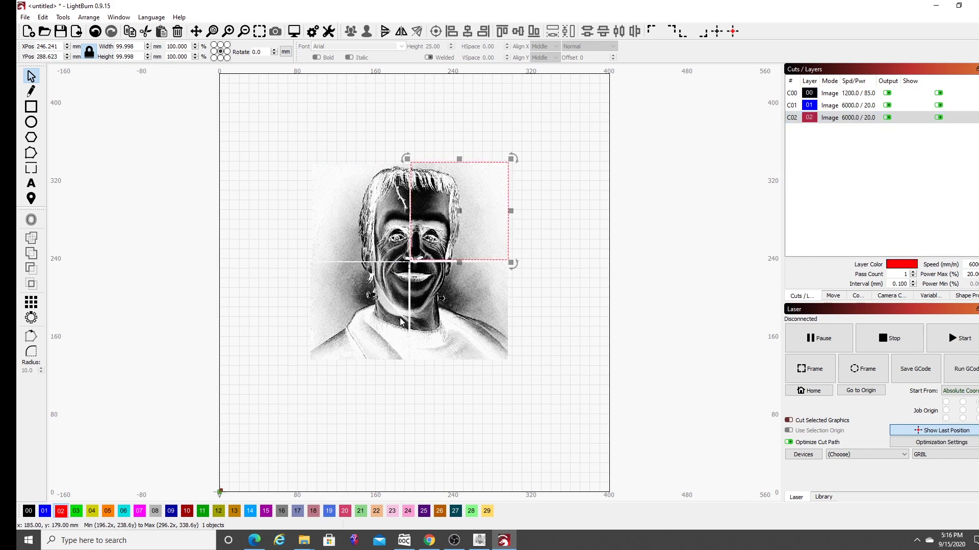
left_click(378, 318)
left_click(77, 512)
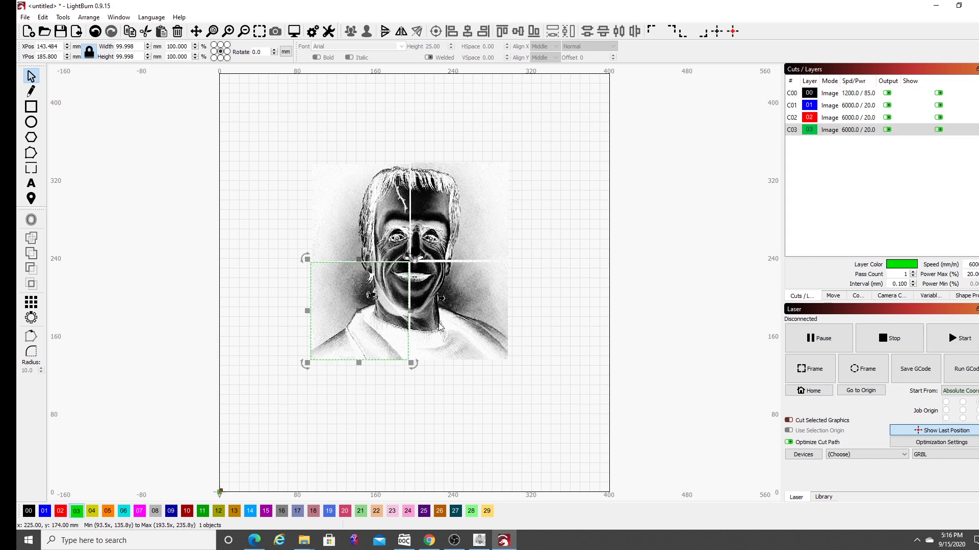
left_click(458, 316)
left_click(93, 512)
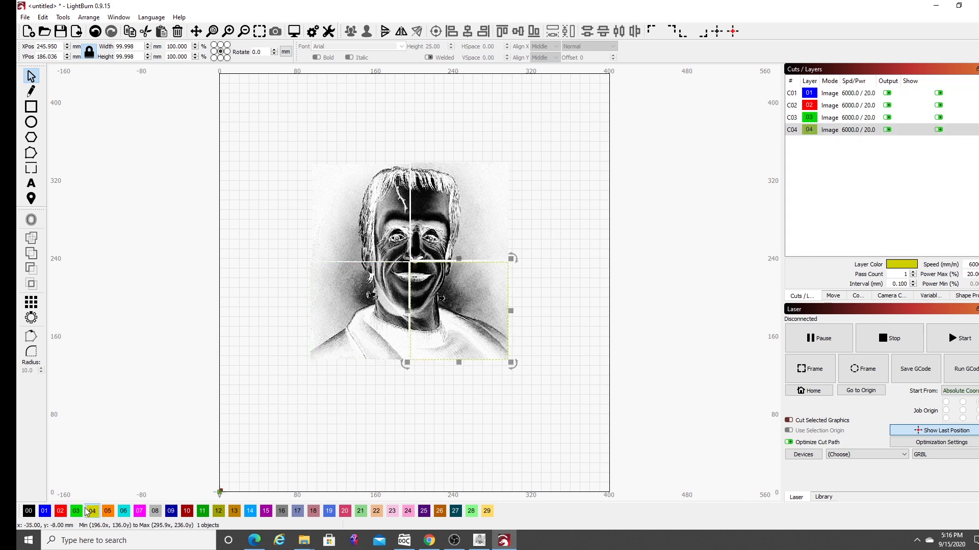
left_click(375, 407)
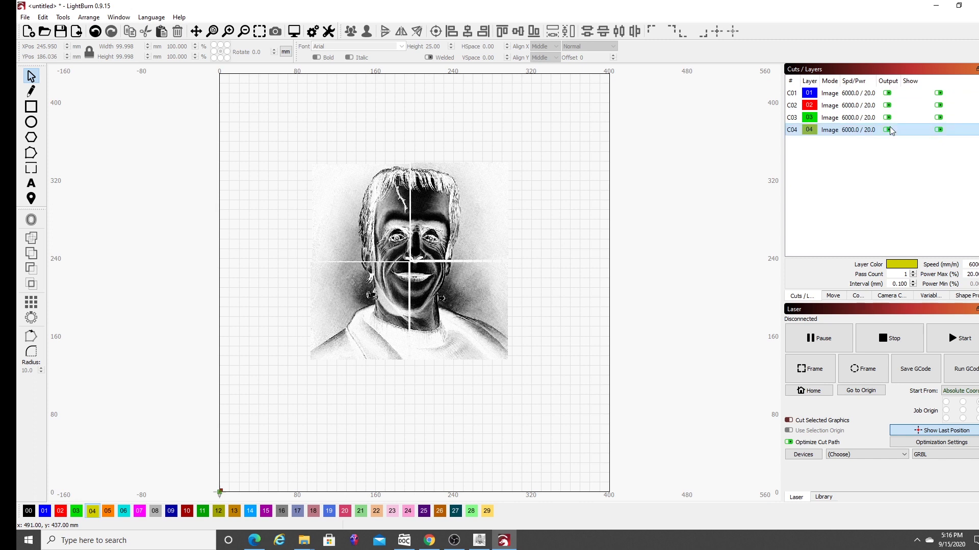
Step: Exclude layer 01 from burn output and move the top-left tile up and left
left_click(939, 93)
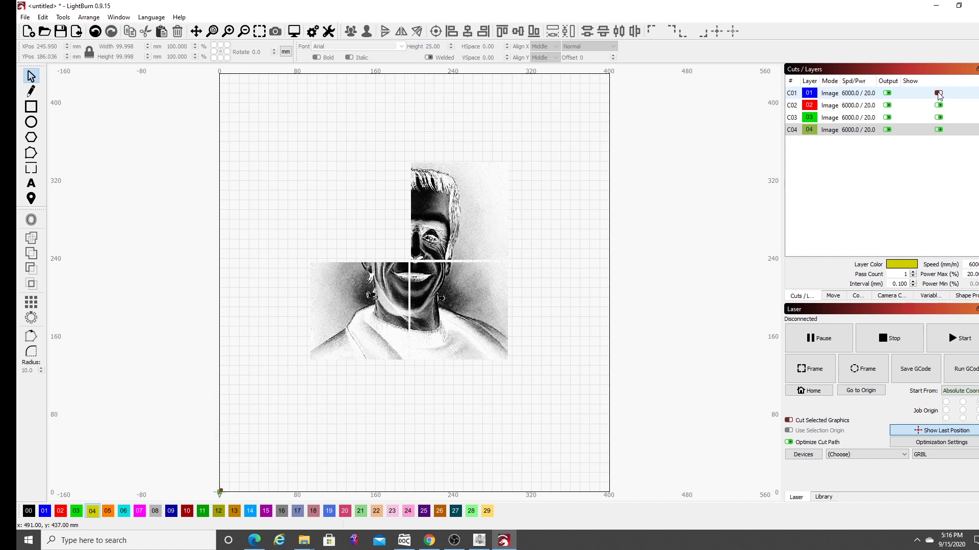
left_click(938, 93)
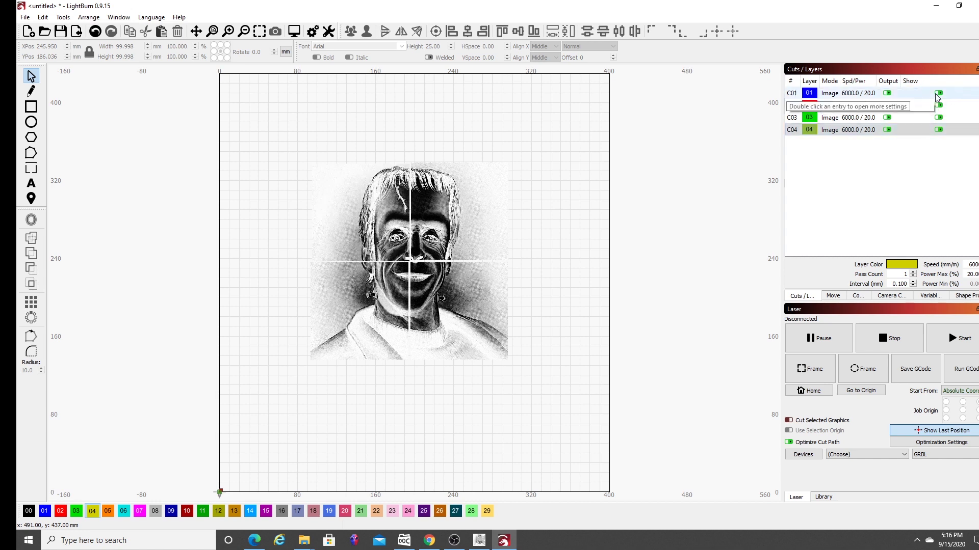
left_click(938, 93)
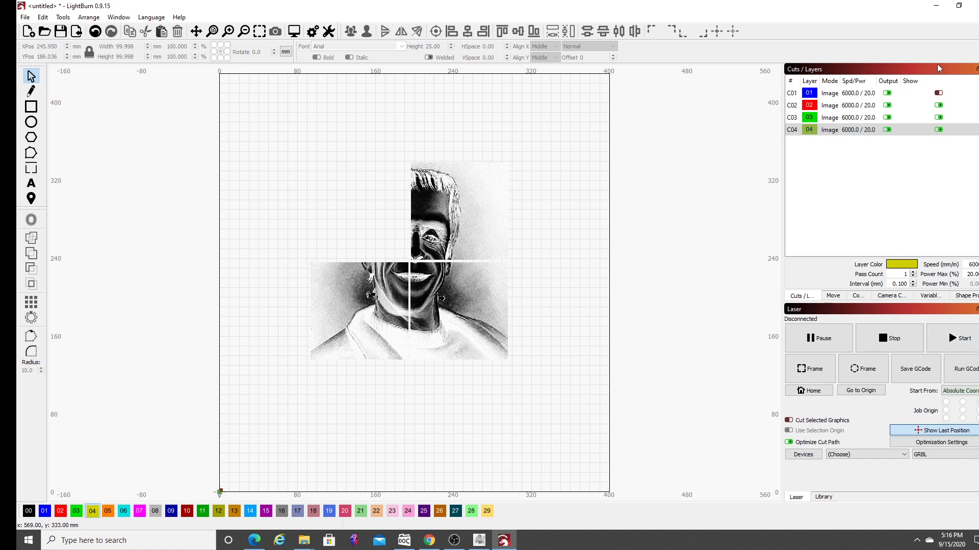
left_click(938, 93)
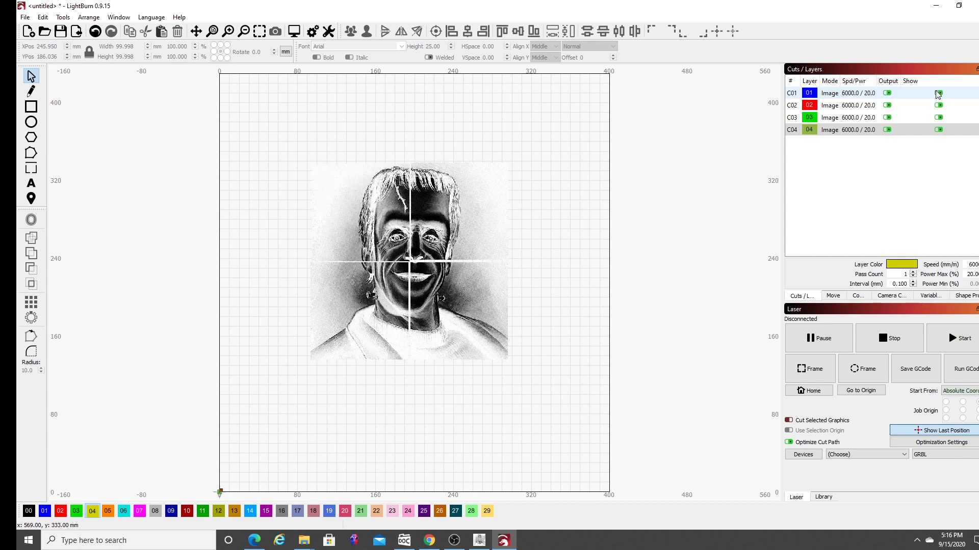
left_click(888, 93)
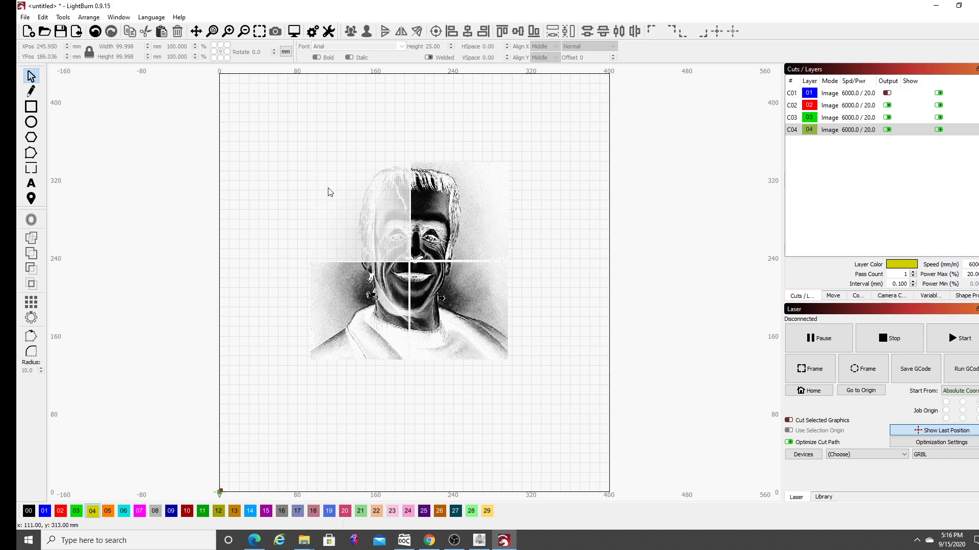
left_click_drag(367, 232, 323, 204)
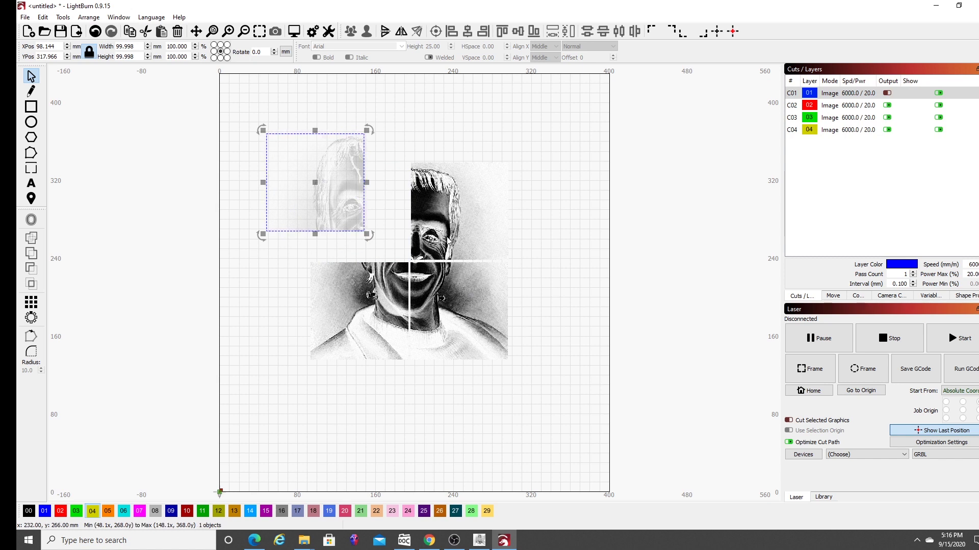
Step: Set layer outputs so only C01 burns, with C02, C03 and C04 switched off
left_click(856, 105)
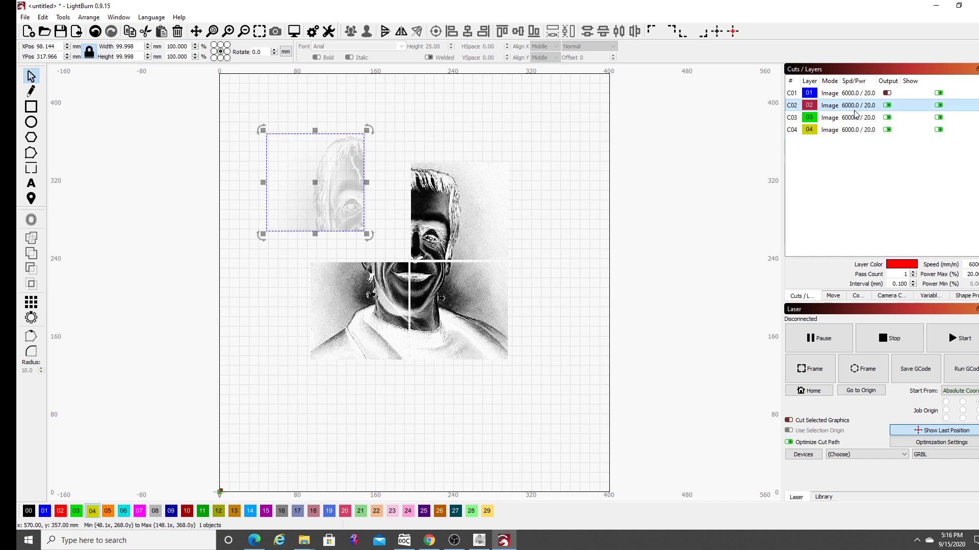
left_click(887, 105)
left_click(887, 117)
left_click(887, 129)
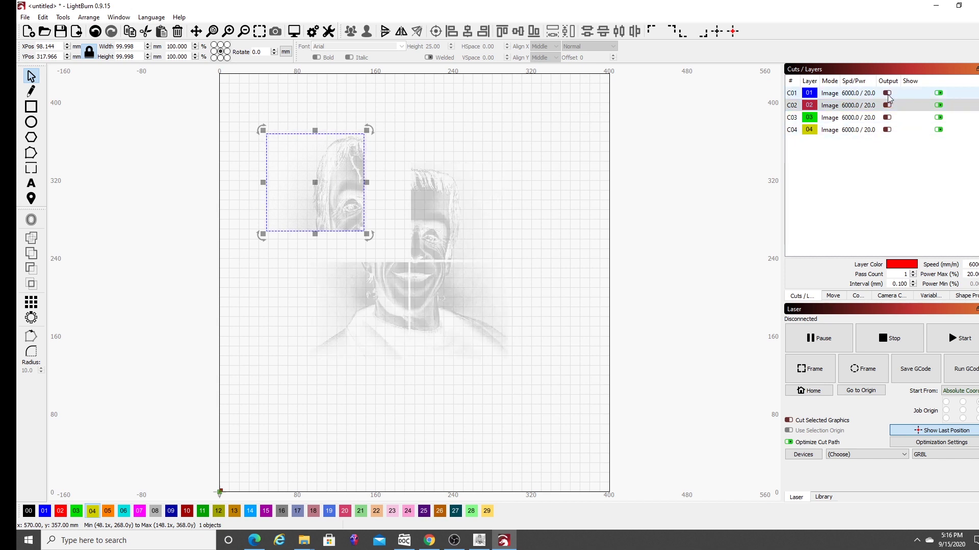
left_click(886, 93)
Step: Spread the tiles: C04 down-right, C03 down-left, C02 right, and C01 toward the centre
mouse_move(455, 231)
left_mouse_down()
mouse_move(579, 157)
mouse_move(447, 240)
left_mouse_up()
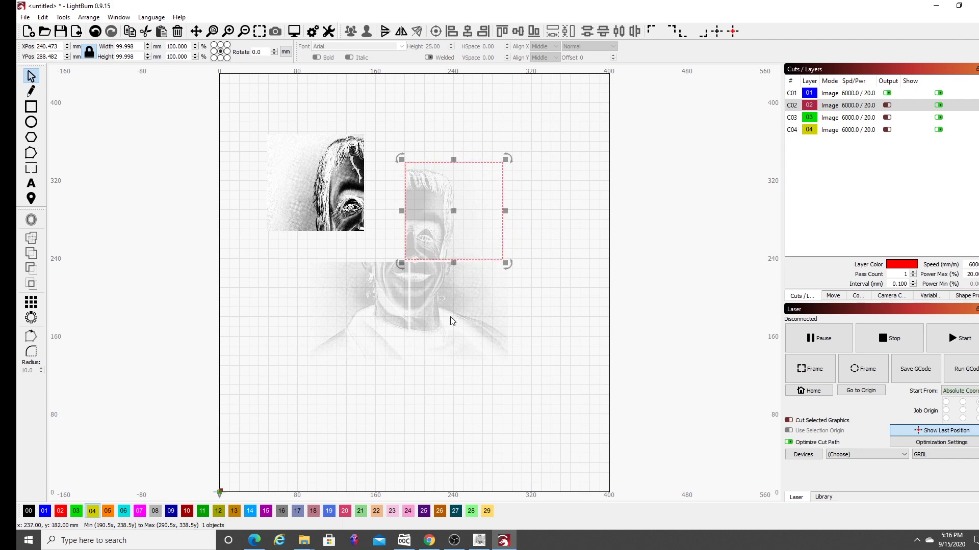
left_click_drag(451, 317, 530, 390)
left_click_drag(335, 317, 291, 397)
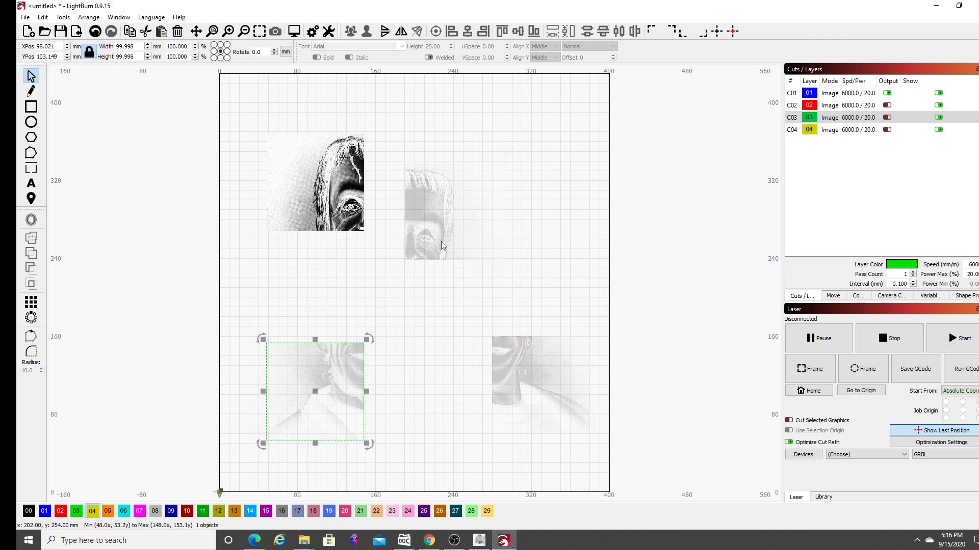
left_click_drag(460, 237, 538, 255)
left_click_drag(317, 177, 419, 253)
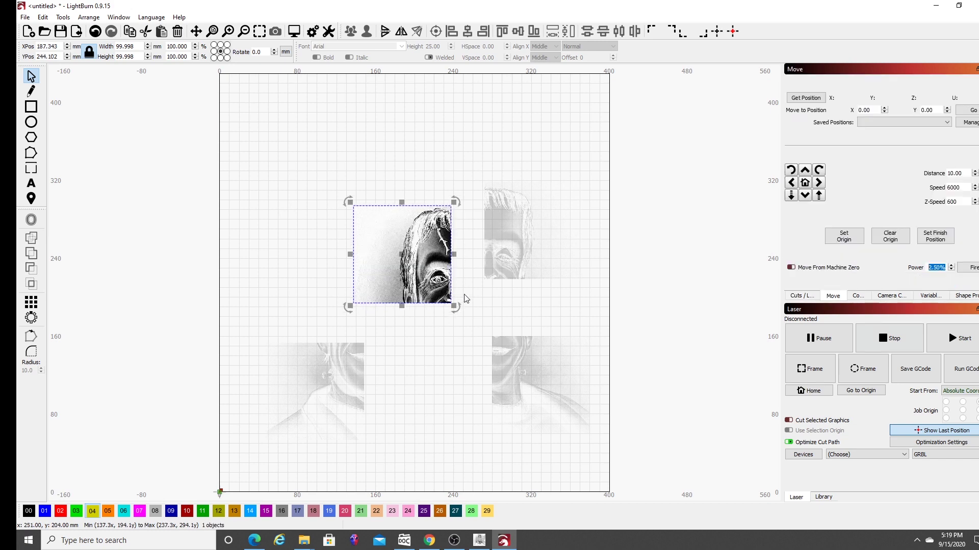
left_click(802, 295)
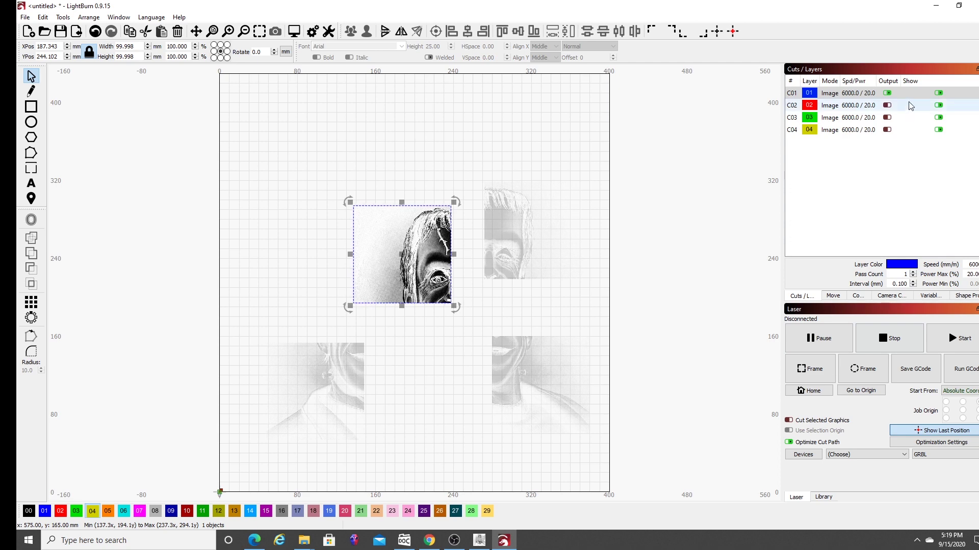
Step: Give layer C01 1200 mm/min speed, a 0.090 mm line interval and Pass-Through enabled
double_click(853, 94)
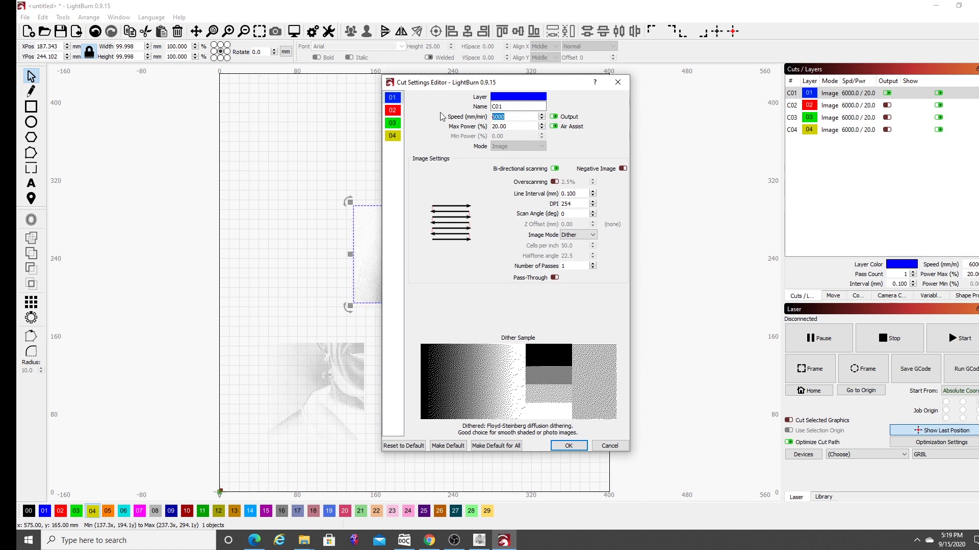
type("1200")
key("Tab")
left_click(555, 278)
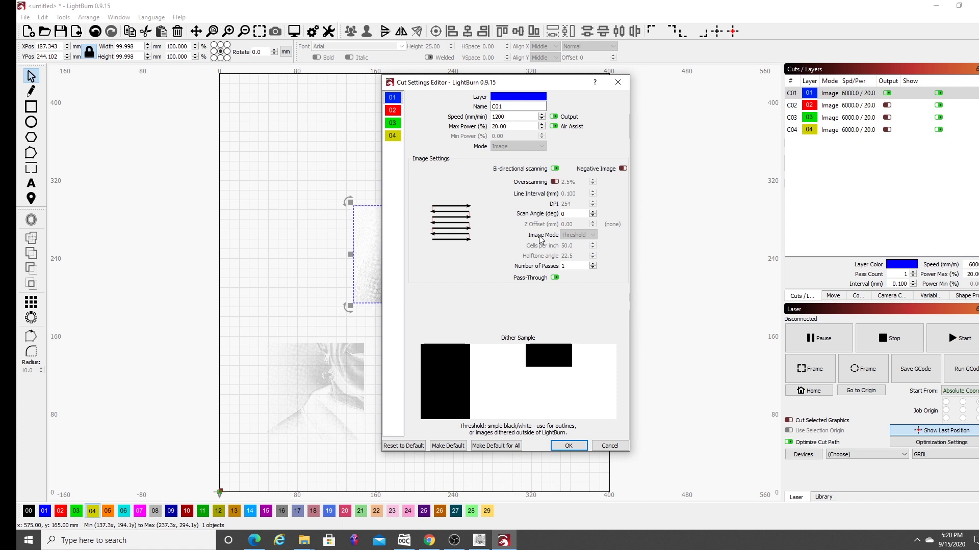
left_click(555, 278)
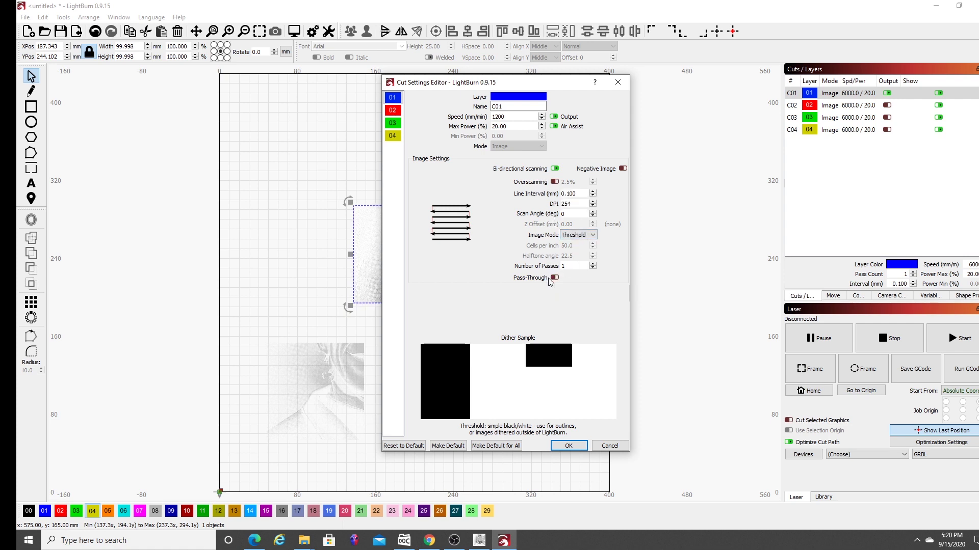
left_click(593, 192)
left_click(593, 192)
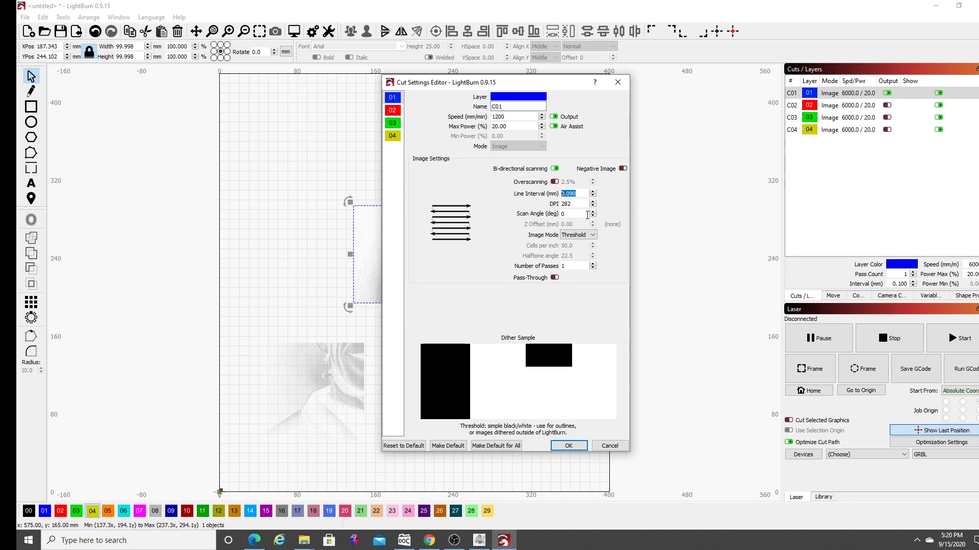
left_click(555, 278)
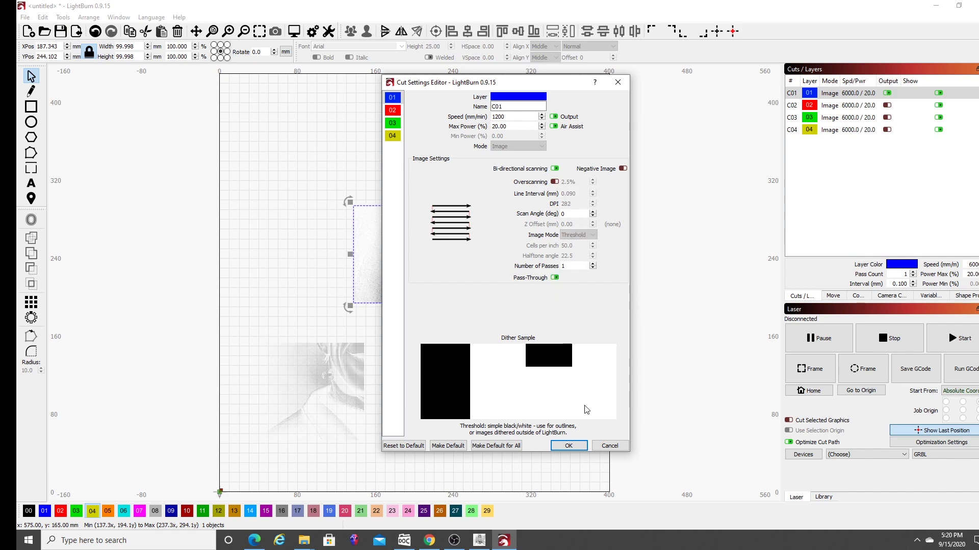
left_click(568, 446)
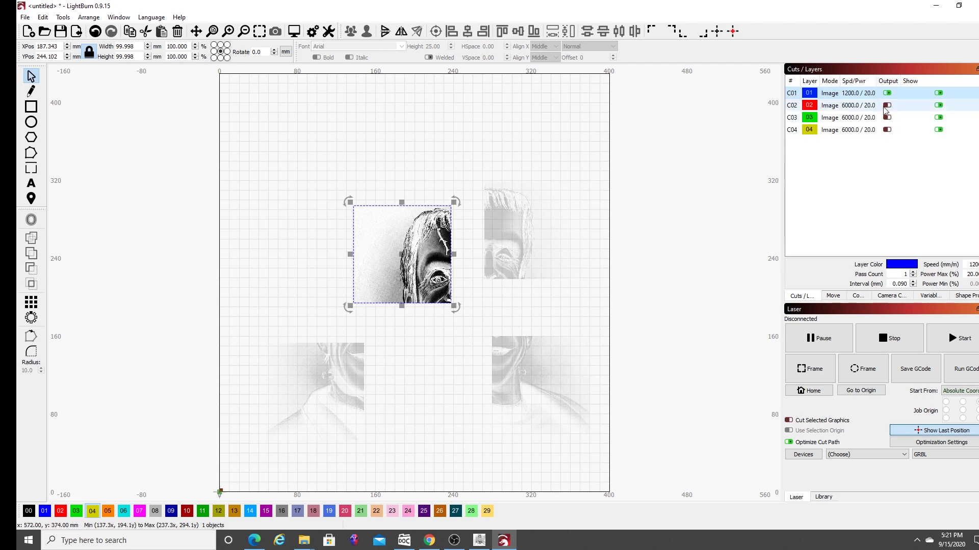
Step: Turn off C01 output and move the C02 tile onto C01's position
left_click(887, 93)
left_click(521, 238)
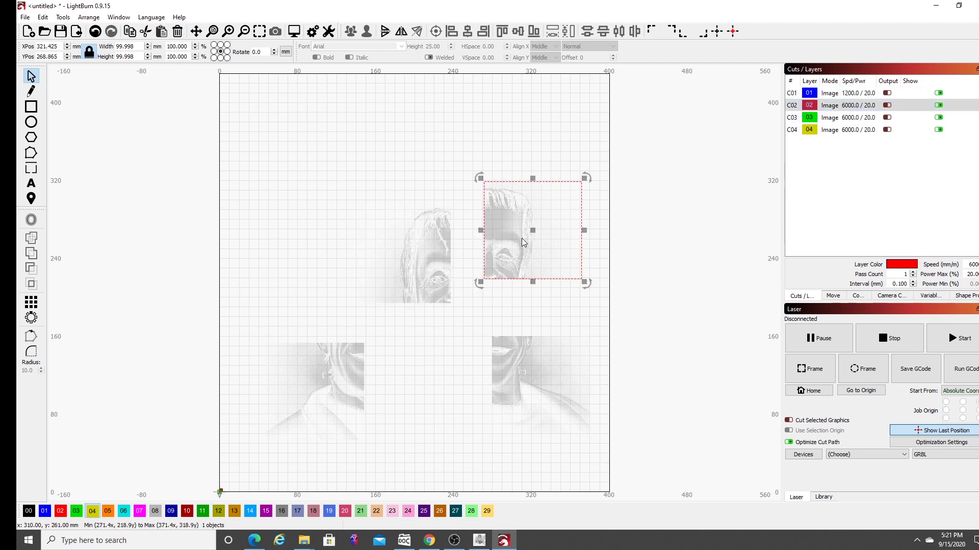
left_click(886, 105)
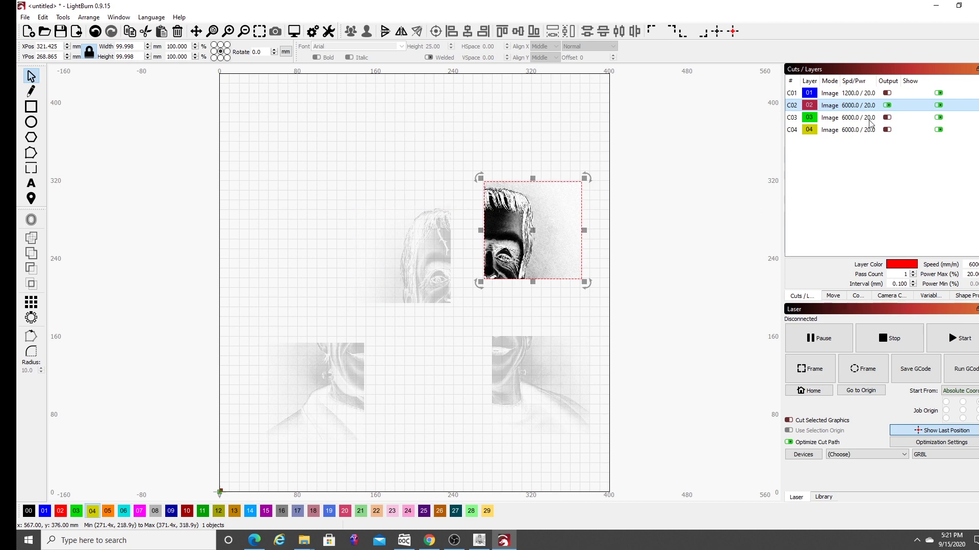
left_click_drag(543, 252, 412, 280)
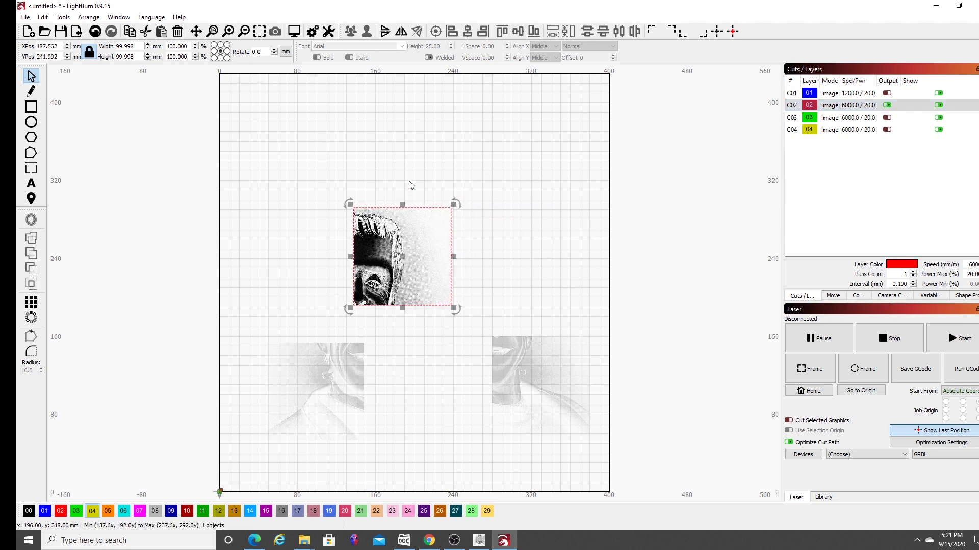
Step: Switch output off for layers C02, C03 and C04, then open C02's cut settings
left_click(887, 105)
left_click(887, 118)
left_click(887, 117)
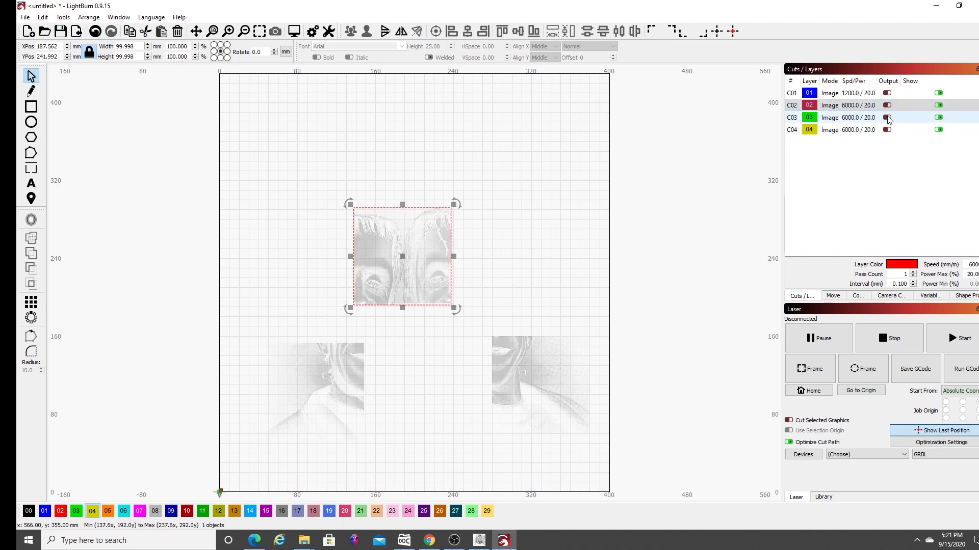
left_click(887, 117)
left_click(887, 117)
left_click(887, 130)
left_click(887, 129)
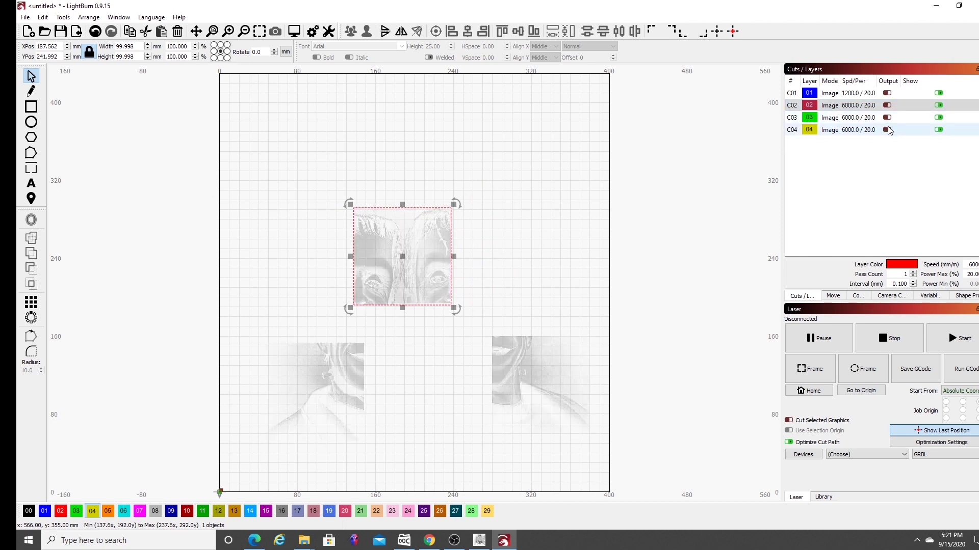
left_click(887, 129)
left_click(887, 129)
double_click(868, 104)
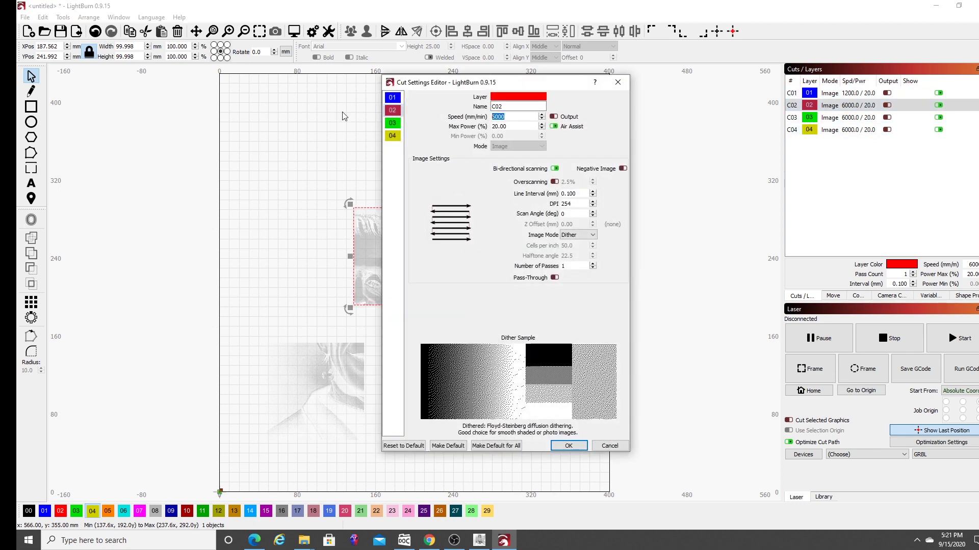
Step: Give layer C02 1200 mm/min speed, 0.090 mm line interval and Pass-Through, then return to Chrome
type("1200")
left_click(592, 192)
left_click(555, 278)
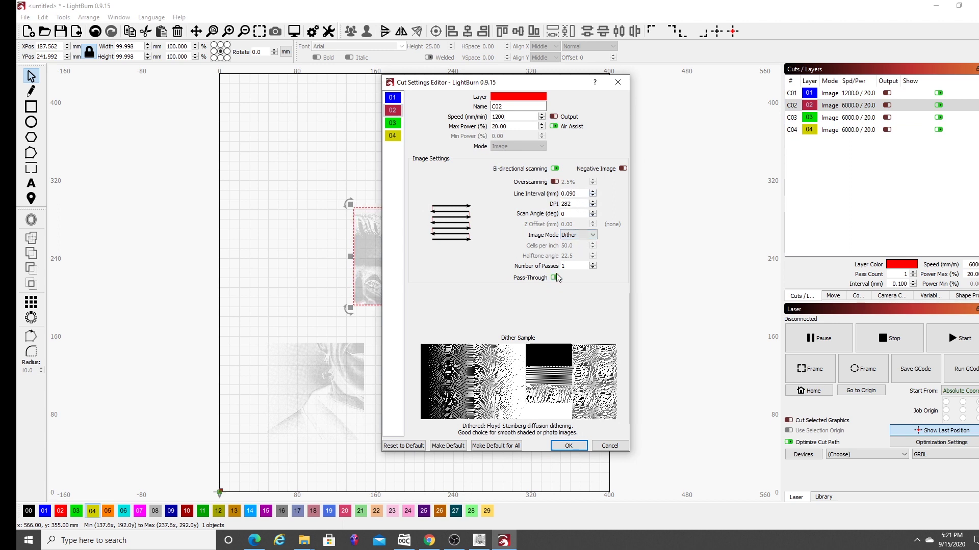
left_click(567, 446)
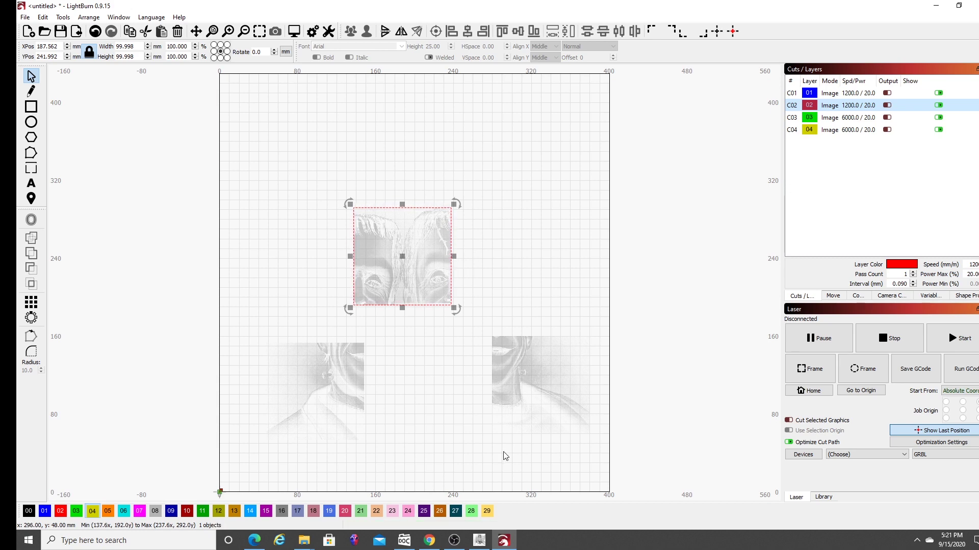
left_click(429, 540)
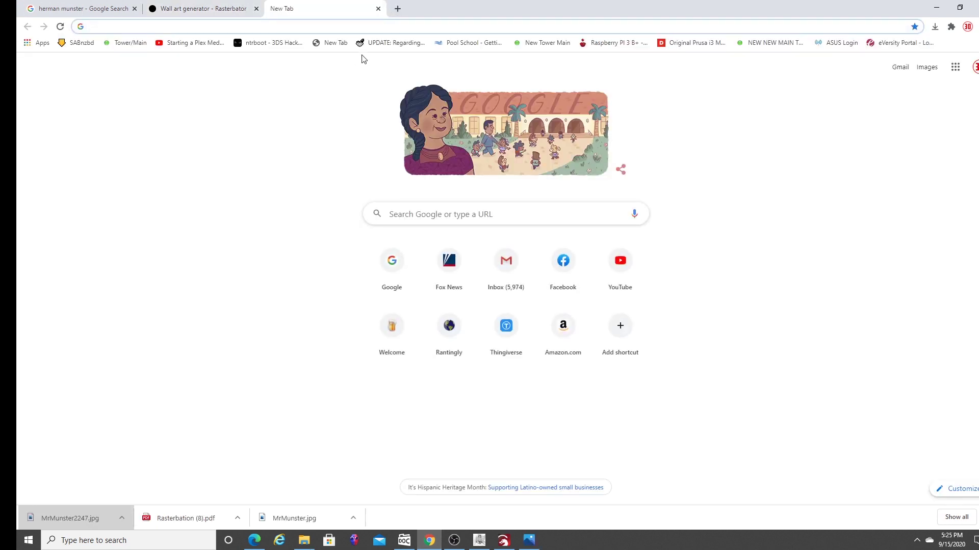
Step: Load imag-r.com in a new Chrome tab from the 'ima' address suggestion
left_click(359, 31)
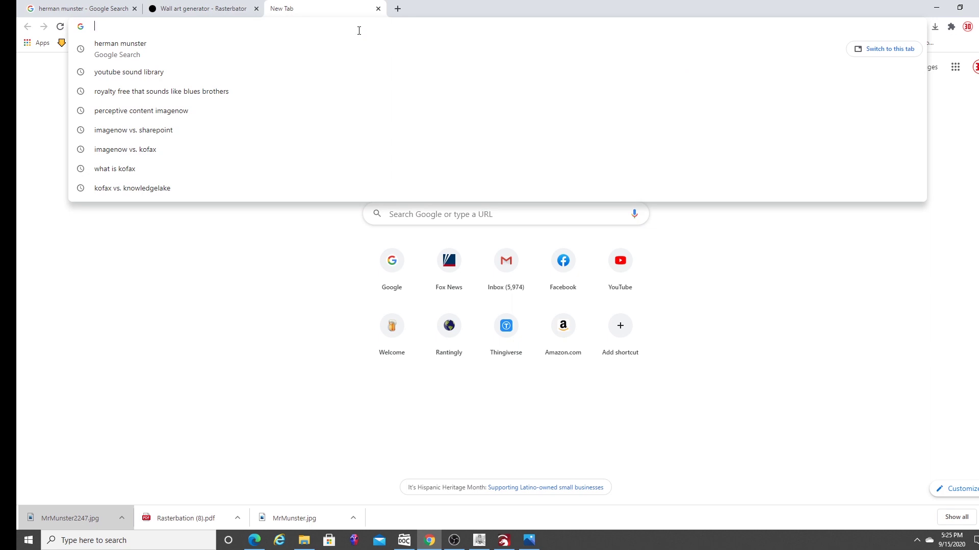
type("ima")
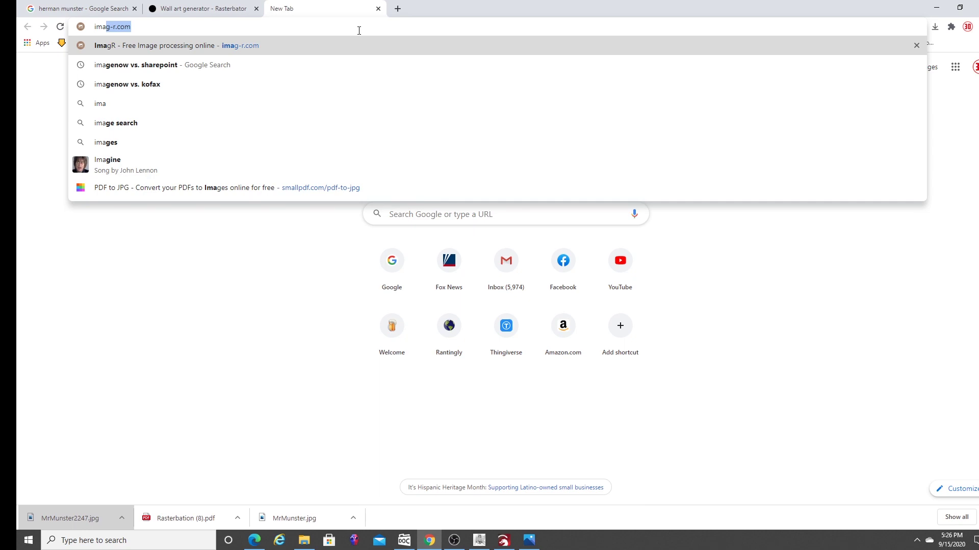
key("Return")
scroll(420, 236, "down", 5)
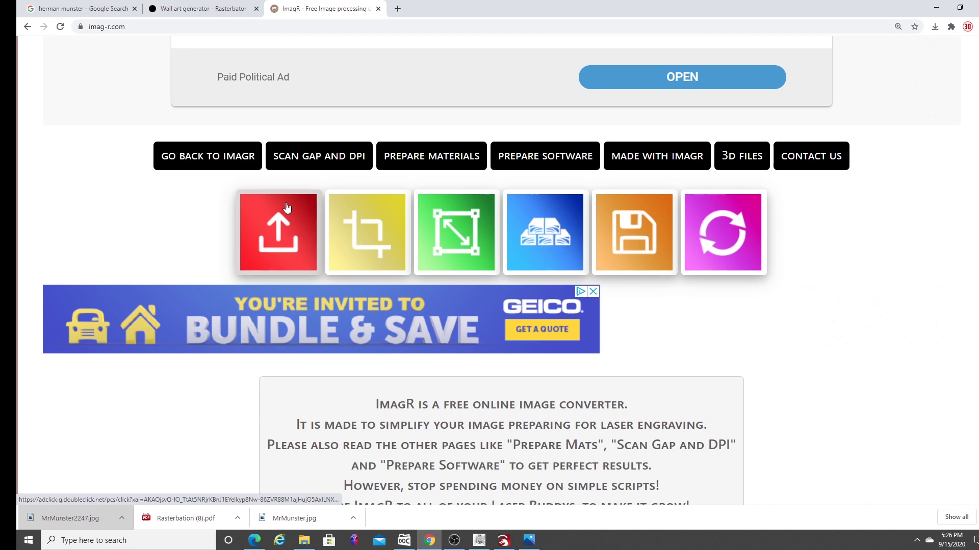
left_click(280, 236)
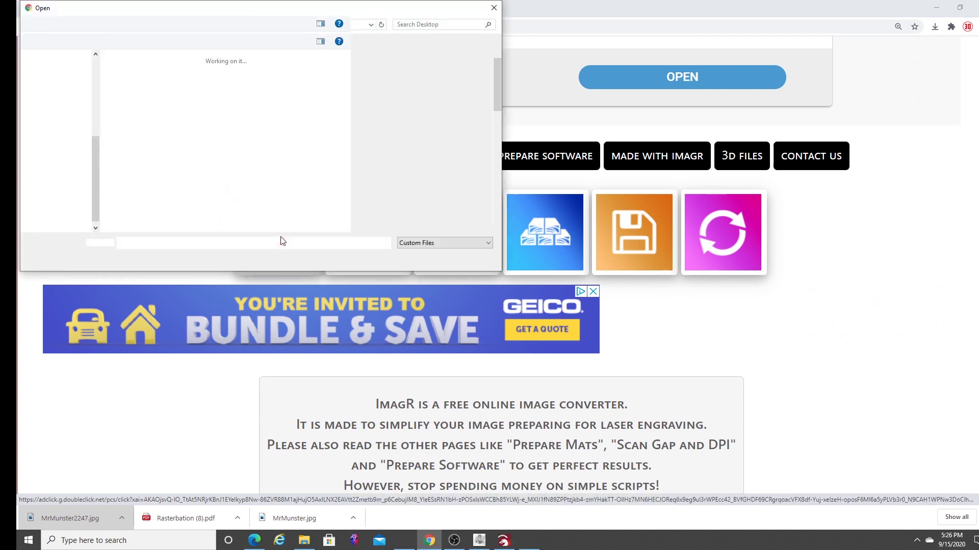
left_click_drag(494, 78, 495, 200)
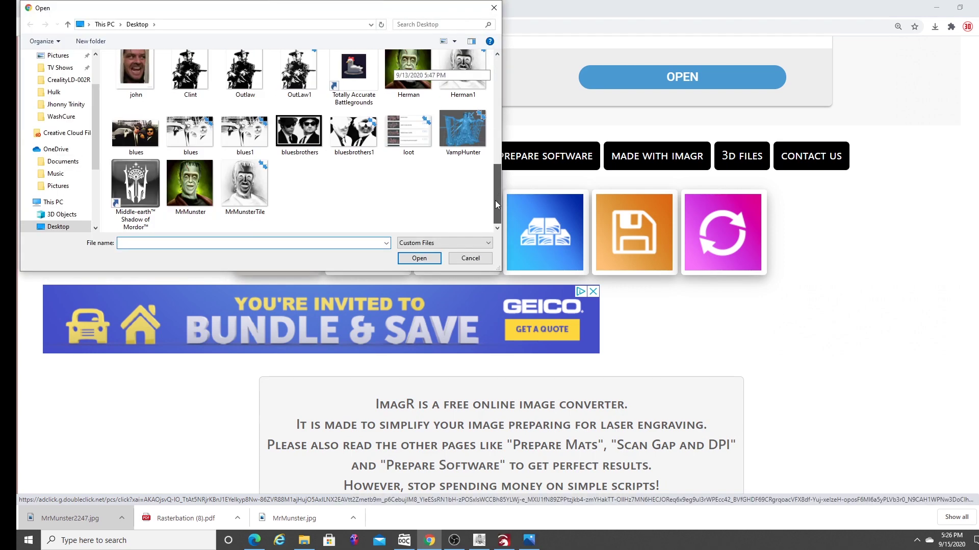
left_click(191, 189)
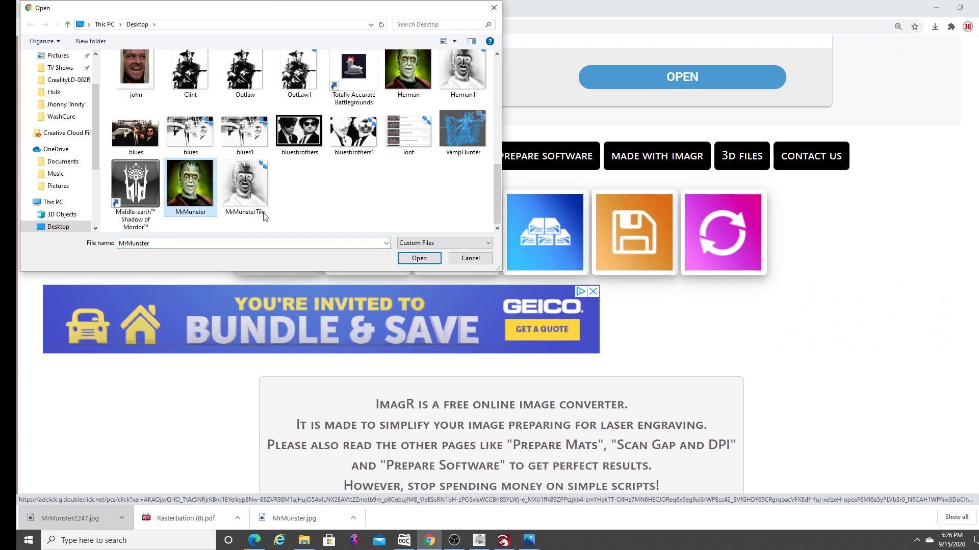
left_click(411, 261)
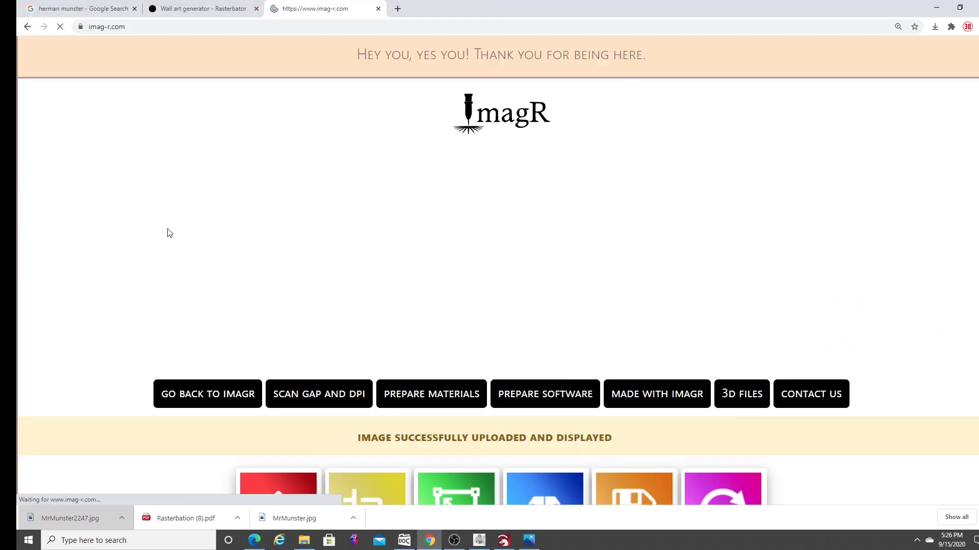
scroll(173, 230, "down", 9)
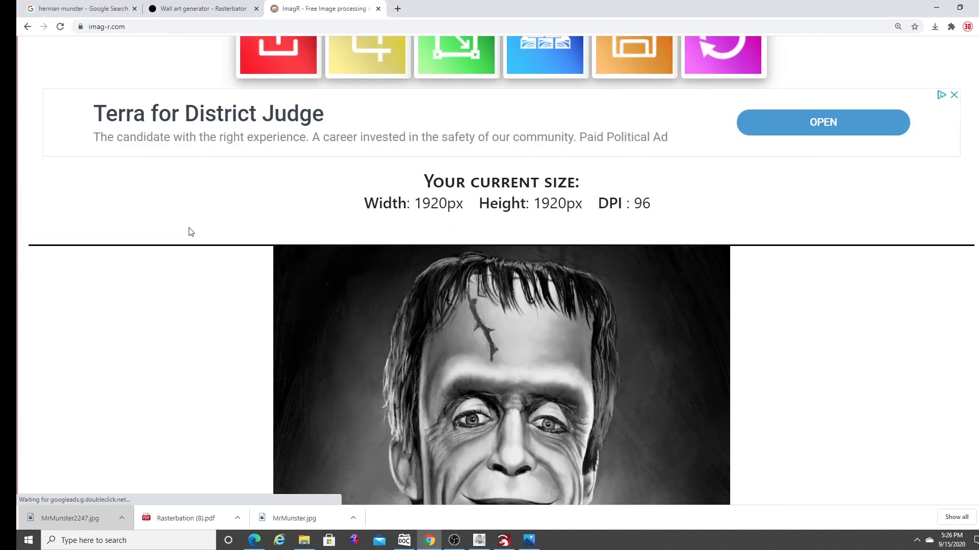
scroll(191, 232, "down", 5)
scroll(191, 232, "up", 5)
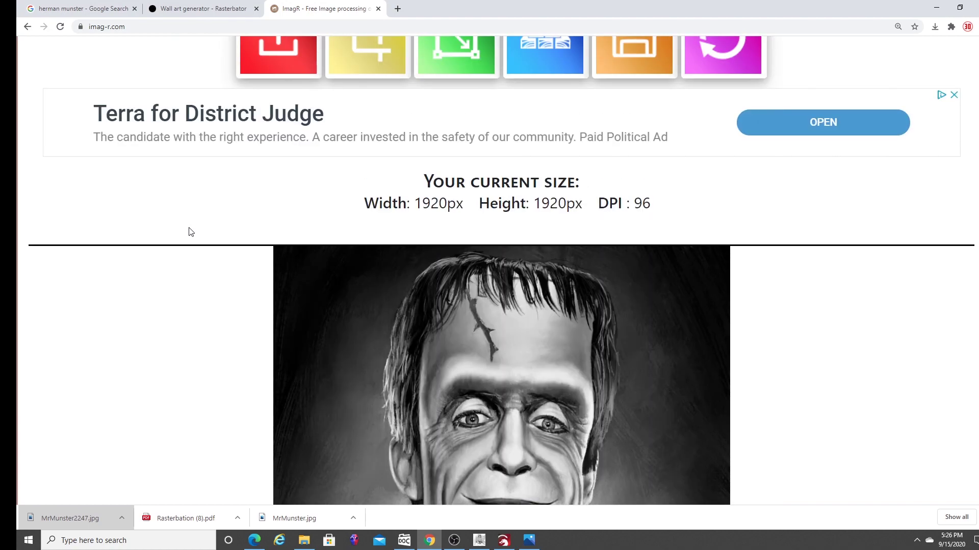
scroll(192, 232, "down", 5)
scroll(191, 232, "up", 10)
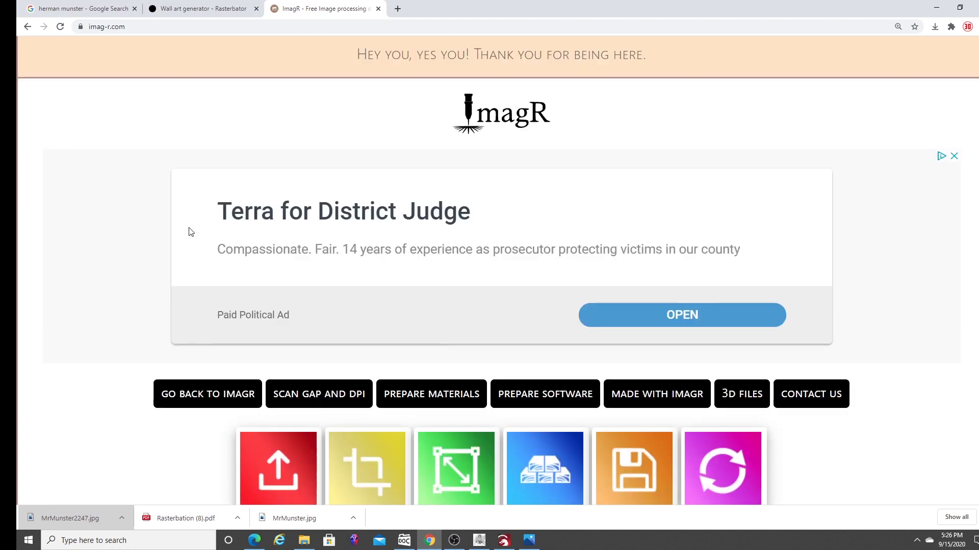
scroll(192, 232, "down", 5)
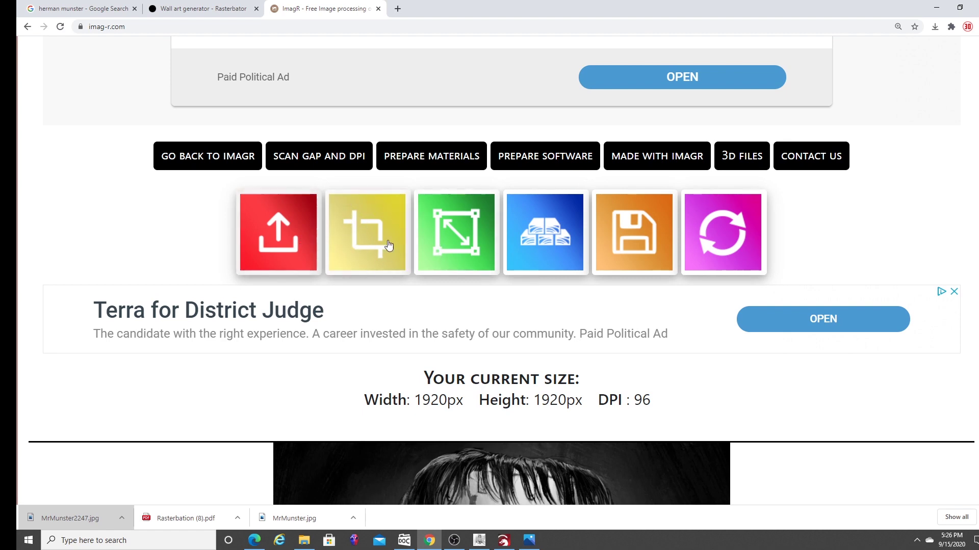
scroll(343, 289, "down", 6)
scroll(343, 288, "down", 3)
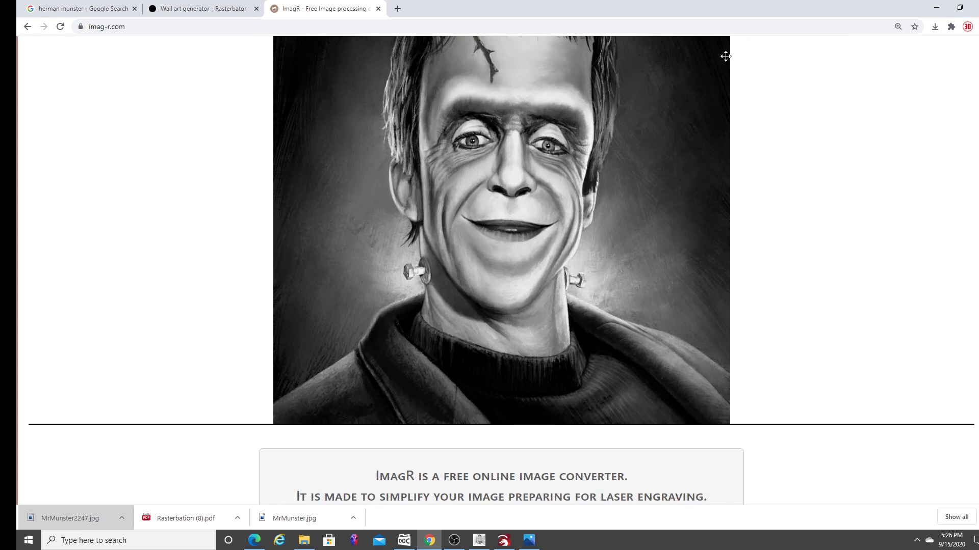
scroll(438, 263, "up", 9)
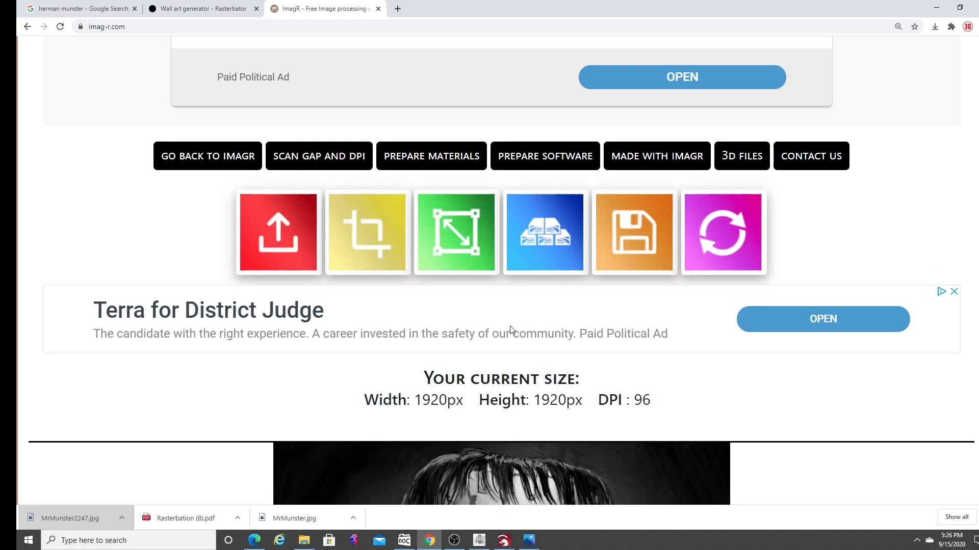
left_click(450, 254)
Step: Switch units to mm and resize the portrait to 100 × 100 mm at 600 DPI
left_click(461, 256)
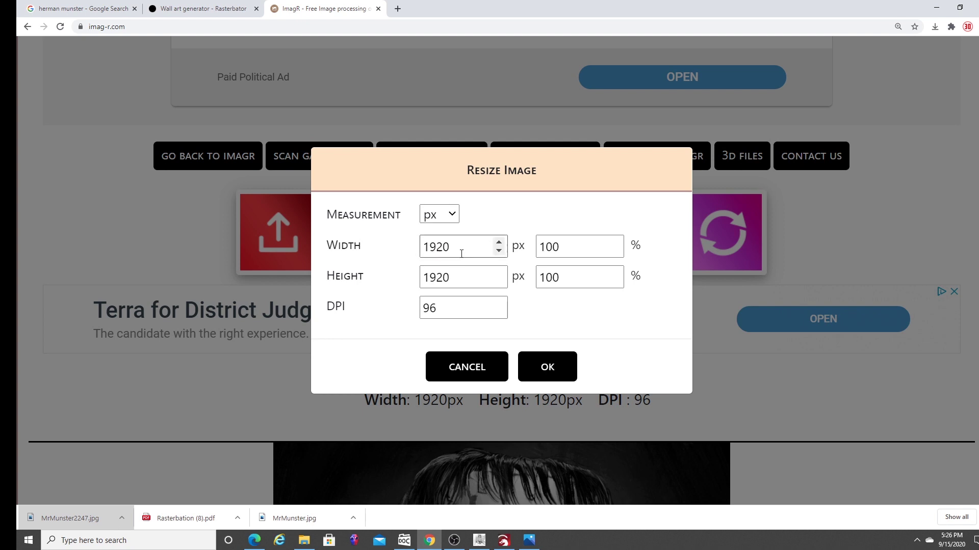
left_click(464, 278)
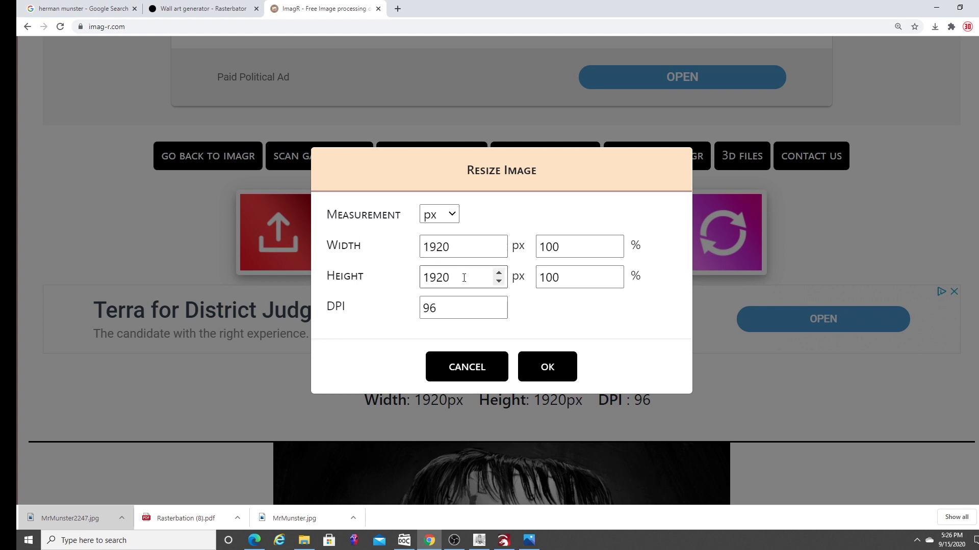
left_click(451, 215)
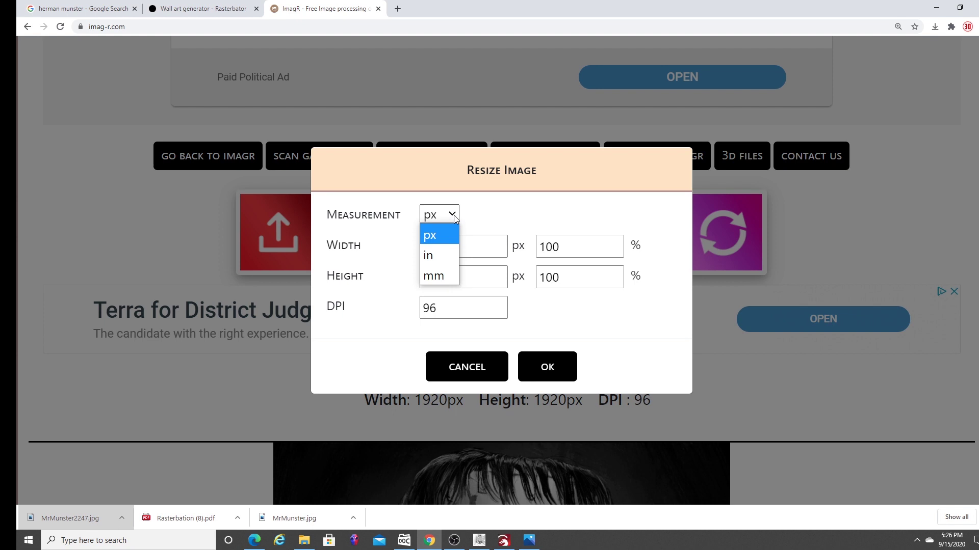
left_click(444, 281)
type("100")
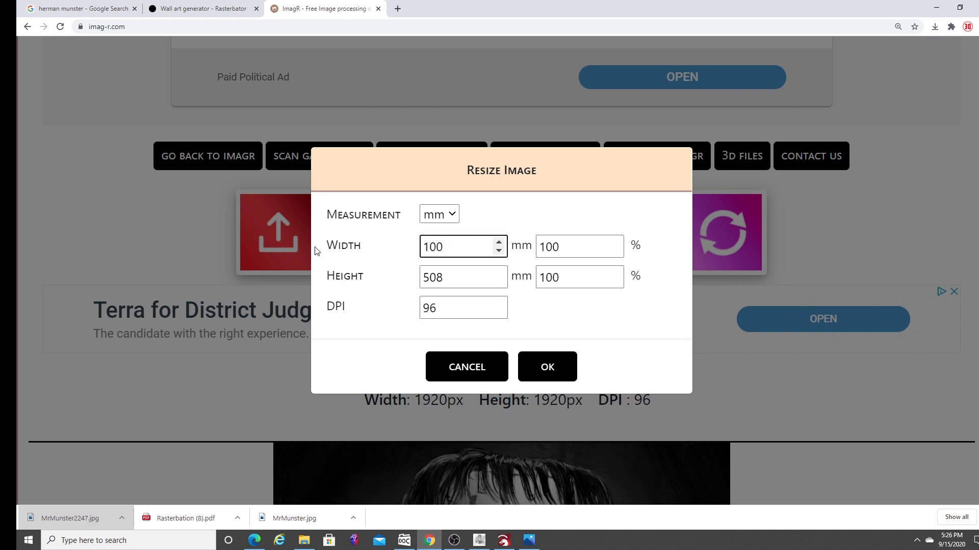
key("Tab")
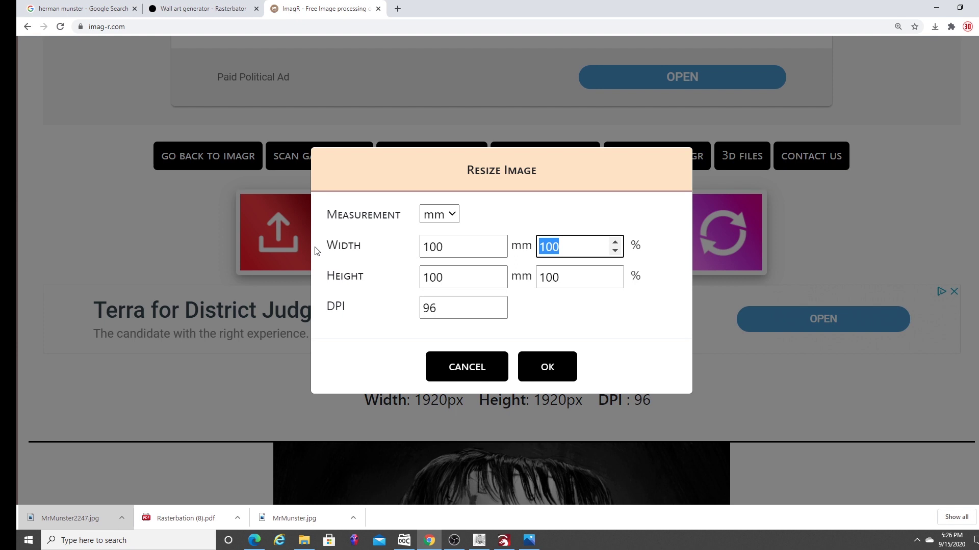
left_click(541, 329)
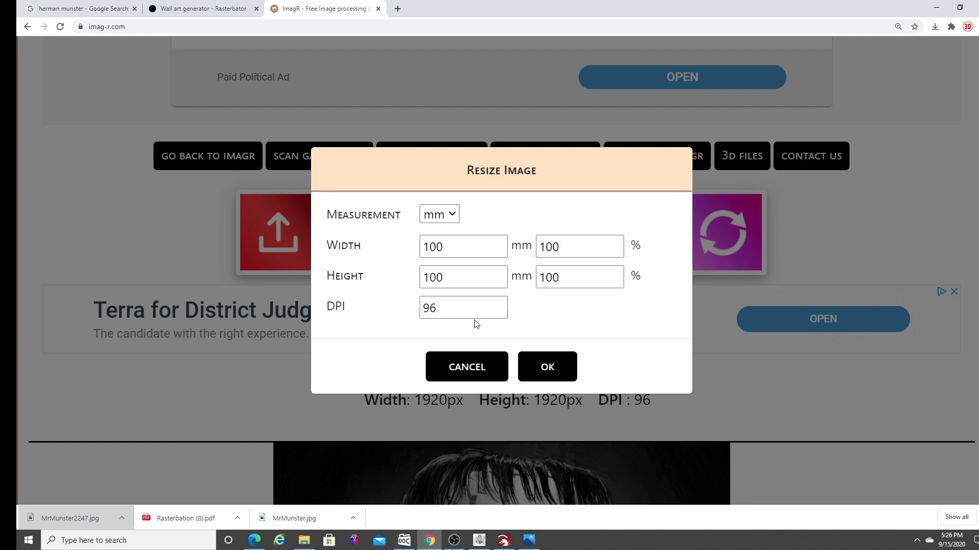
left_click(322, 312)
type("600")
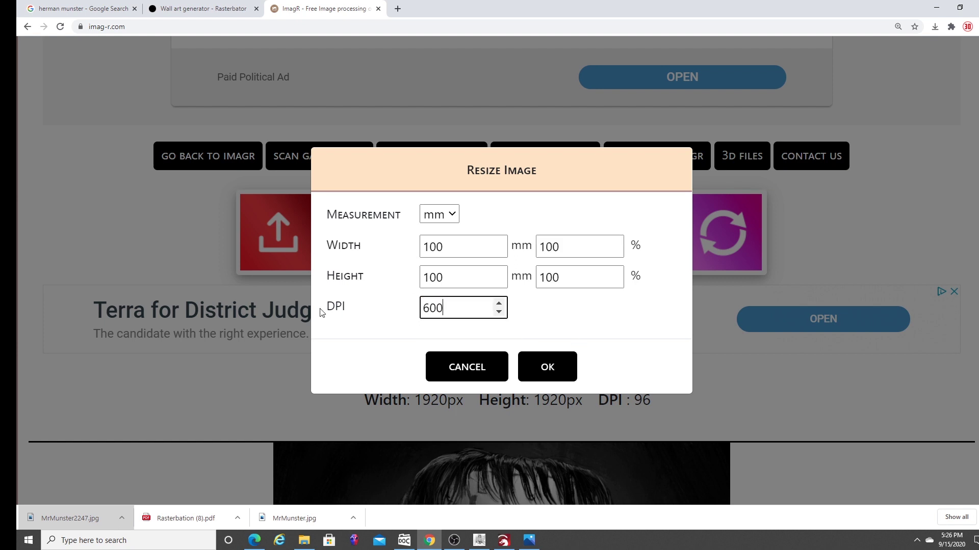
left_click(564, 376)
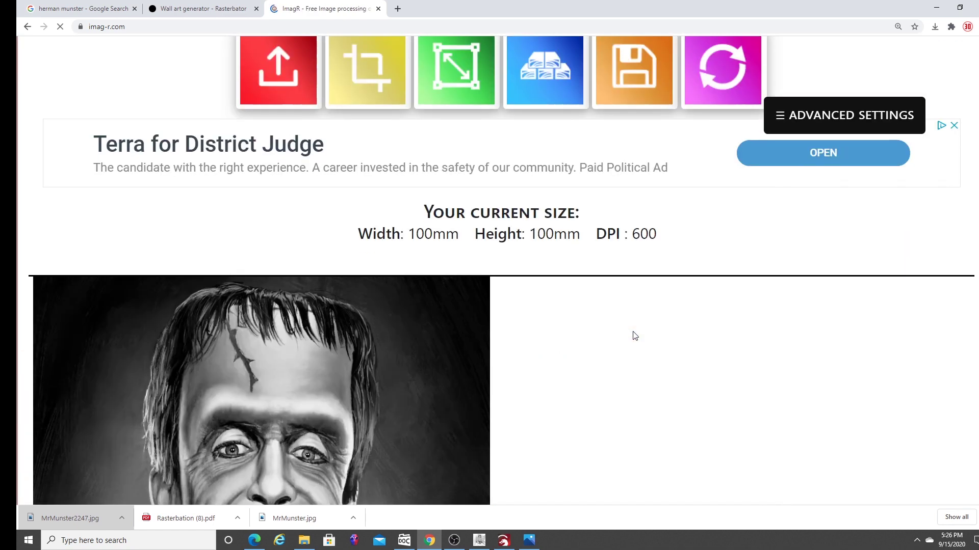
Step: Process the portrait with White Tile (Painted Black) as the engraving material
scroll(632, 331, "down", 5)
scroll(632, 331, "up", 5)
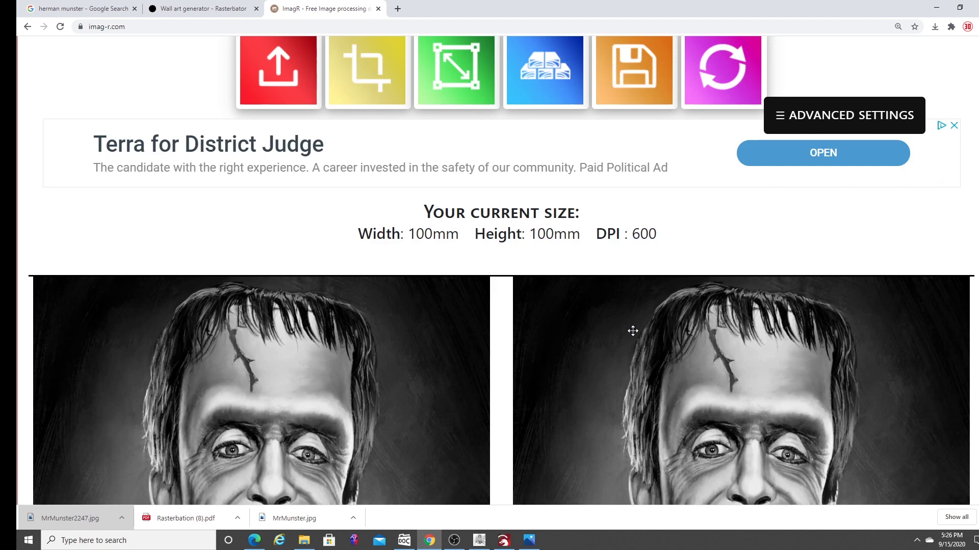
scroll(632, 331, "down", 5)
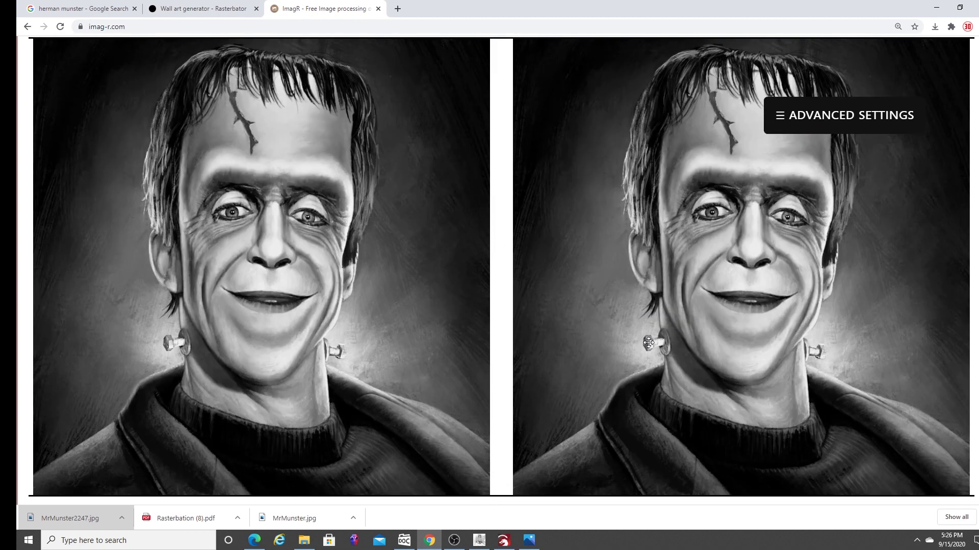
scroll(552, 310, "up", 5)
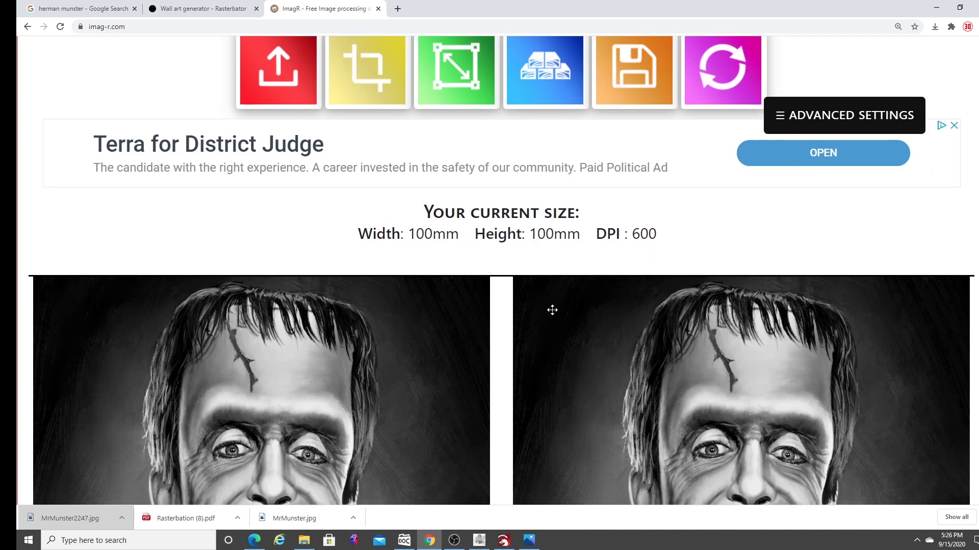
scroll(552, 310, "up", 5)
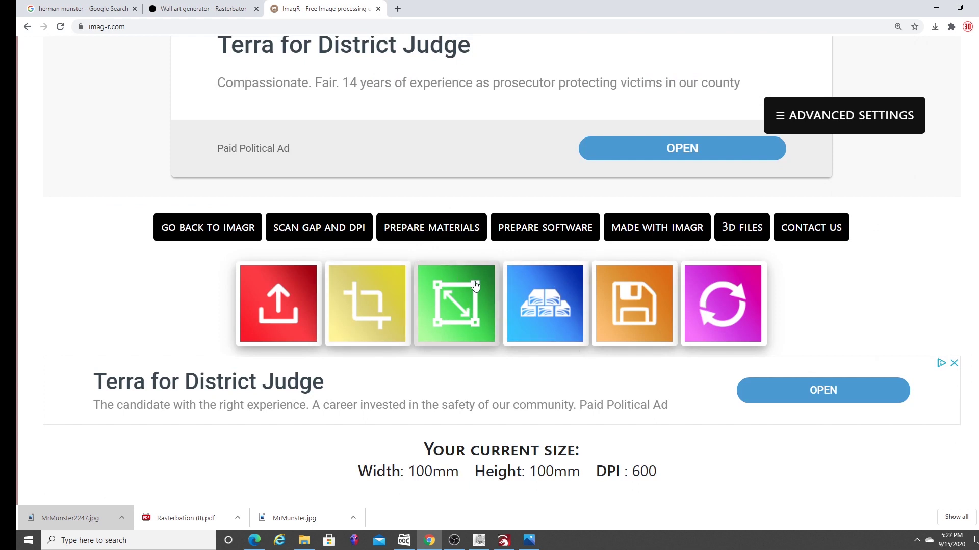
left_click(550, 312)
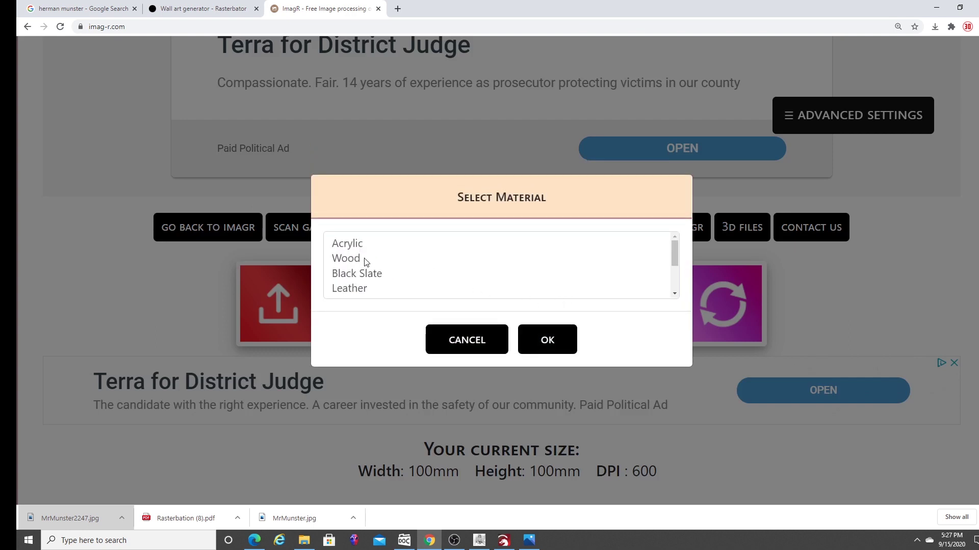
left_click_drag(675, 257, 673, 280)
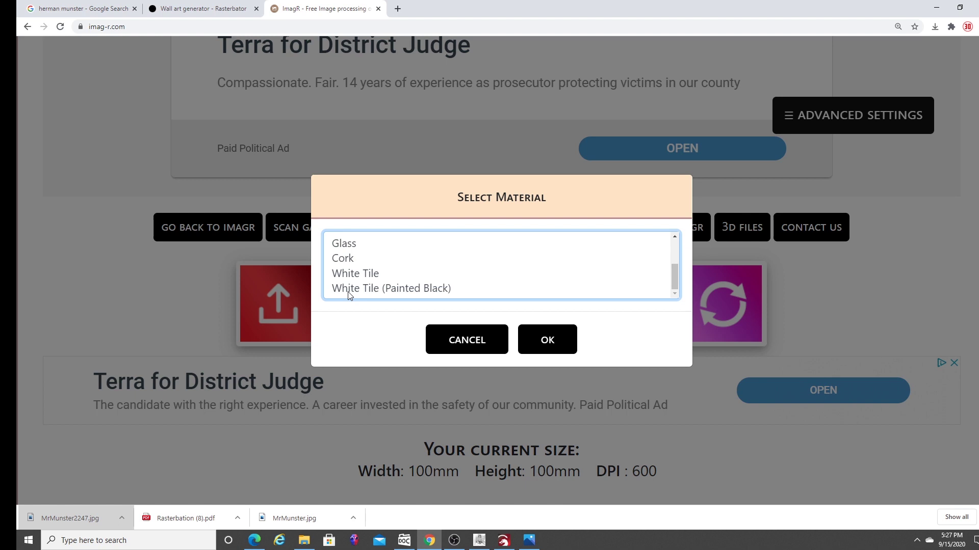
left_click(411, 290)
left_click(555, 345)
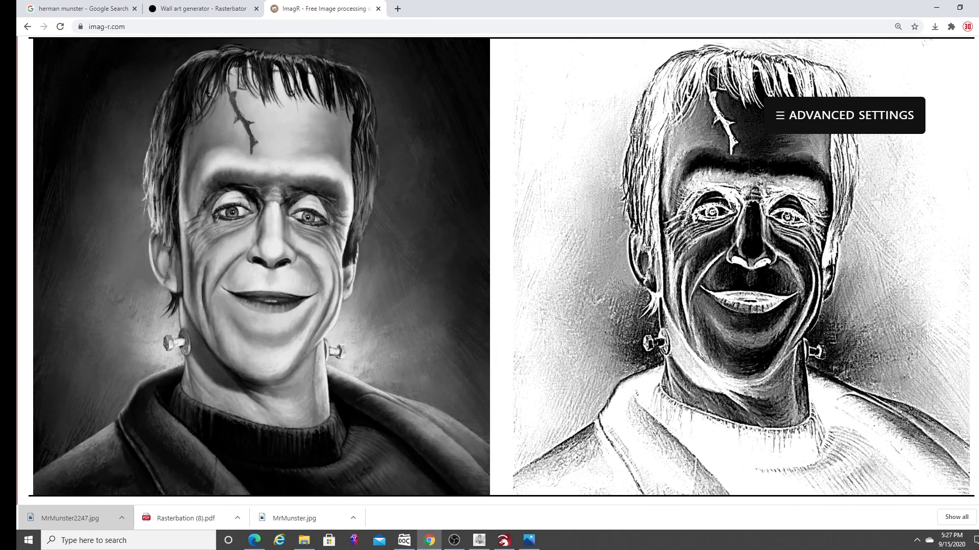
Step: Download the processed portrait as MrMunster2613.jpg, check it in Photos, and return to Rasterbator
scroll(750, 304, "up", 5)
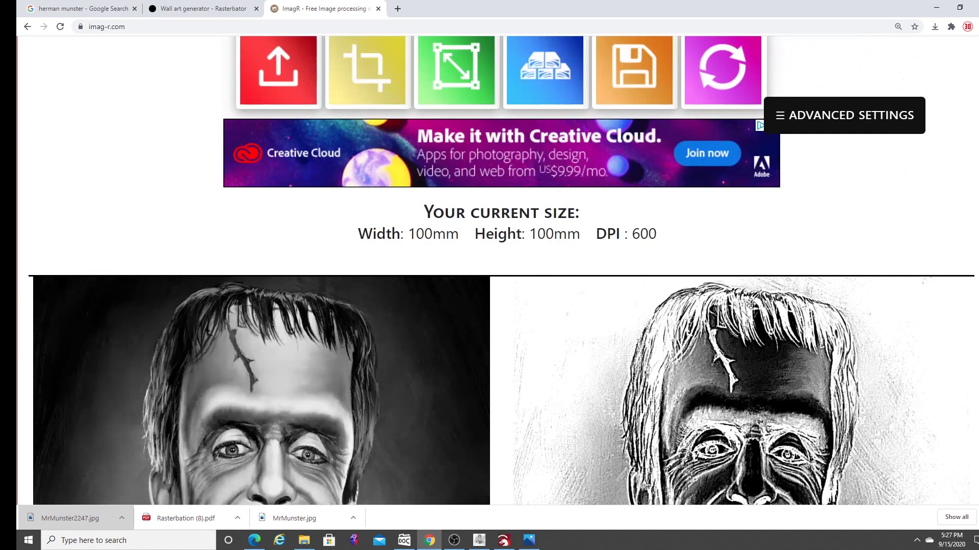
scroll(751, 304, "down", 5)
scroll(750, 304, "up", 9)
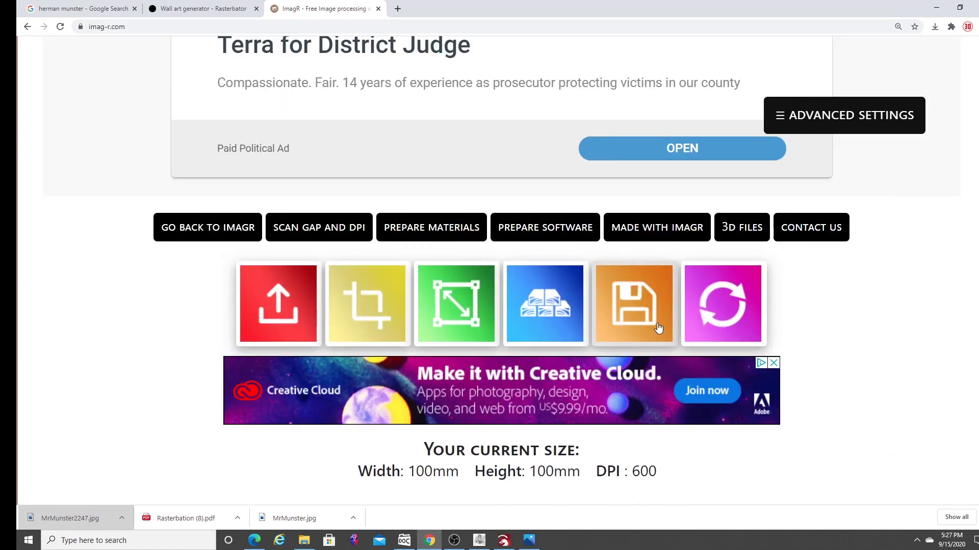
left_click(657, 326)
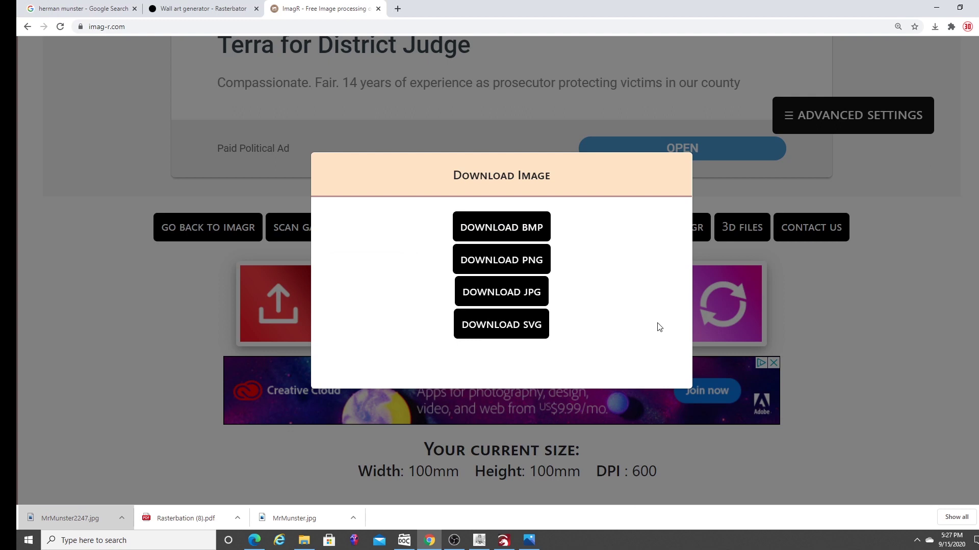
left_click(490, 294)
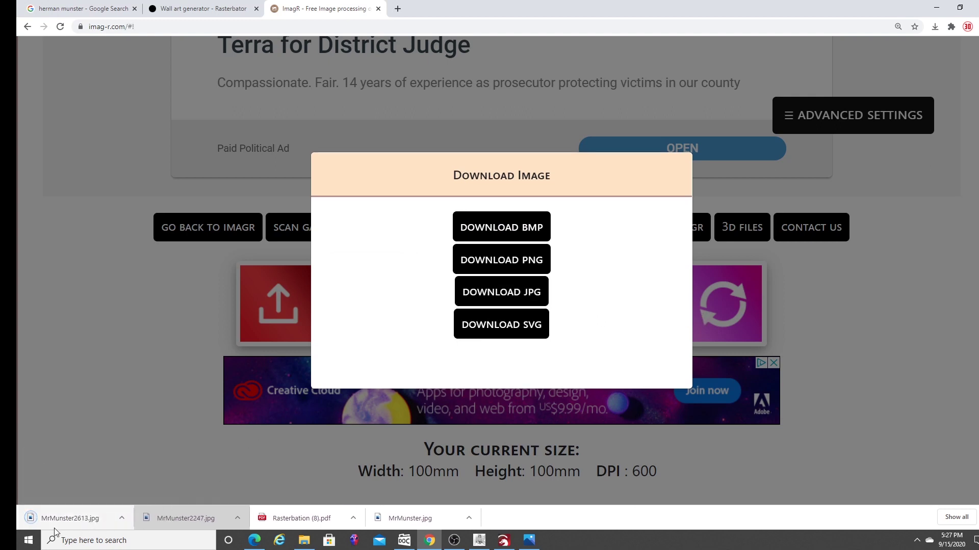
left_click(61, 525)
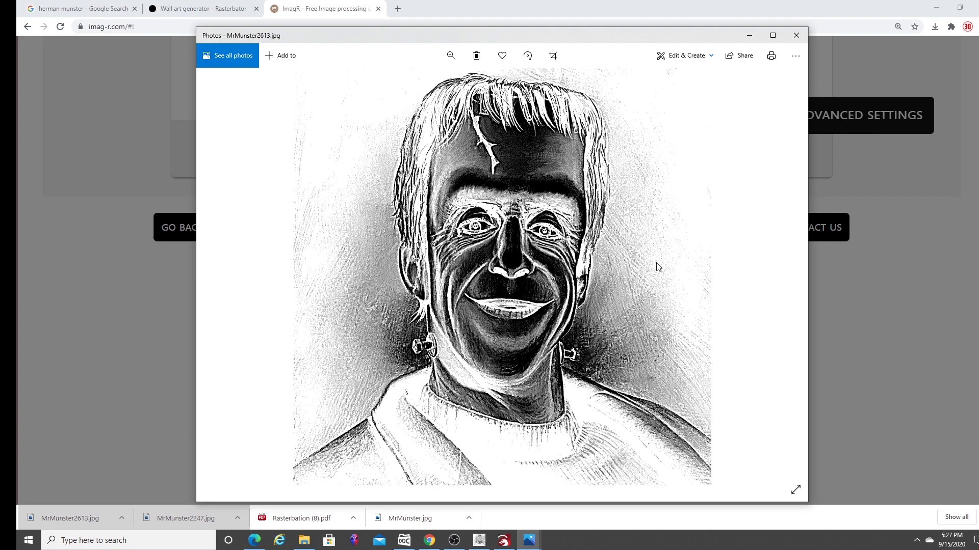
left_click(228, 14)
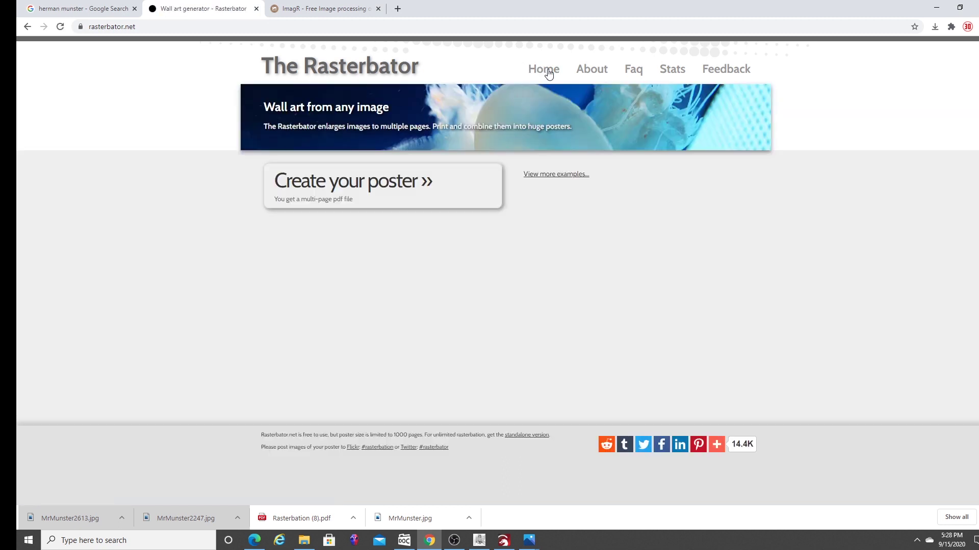
Step: Start a new poster and upload MrMunster2613.jpg from Downloads as the source image
left_click(429, 198)
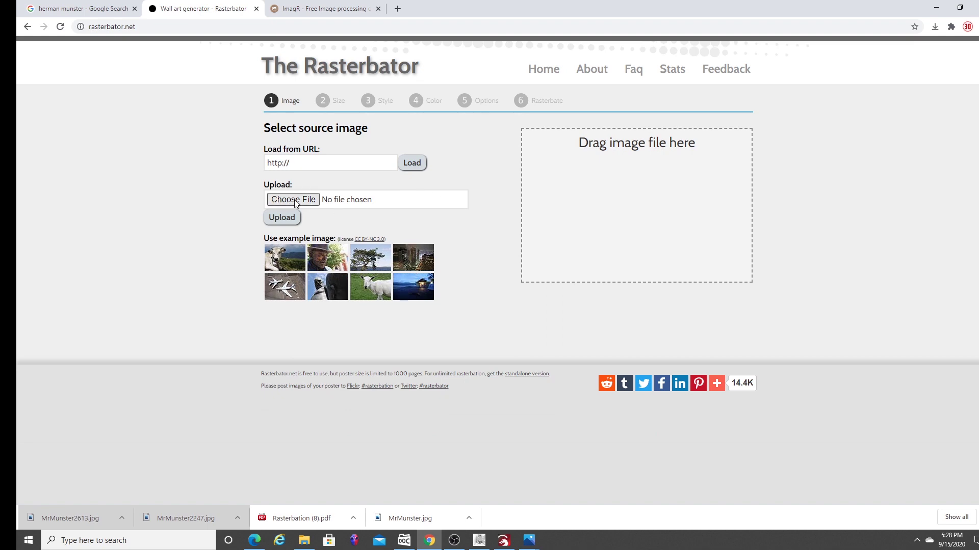
left_click(293, 200)
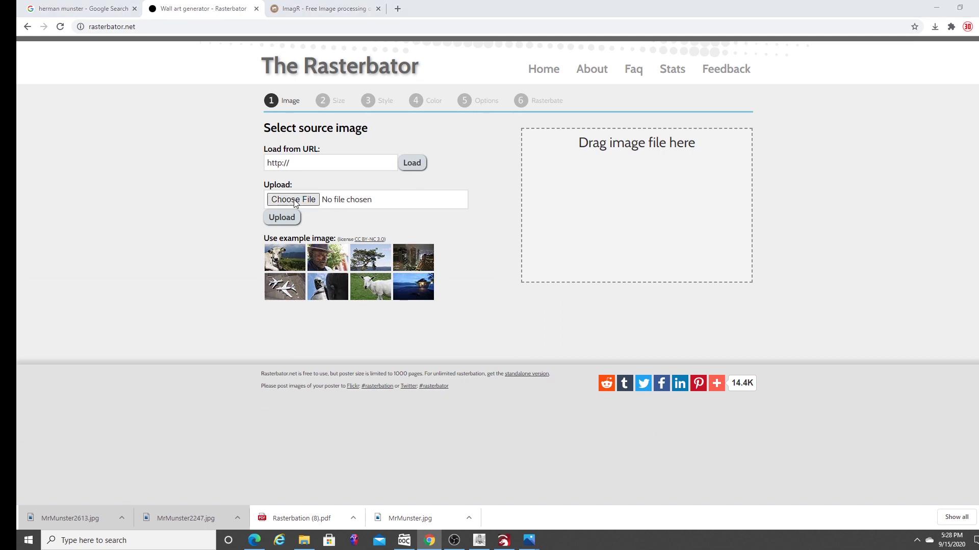
left_click_drag(497, 86, 497, 231)
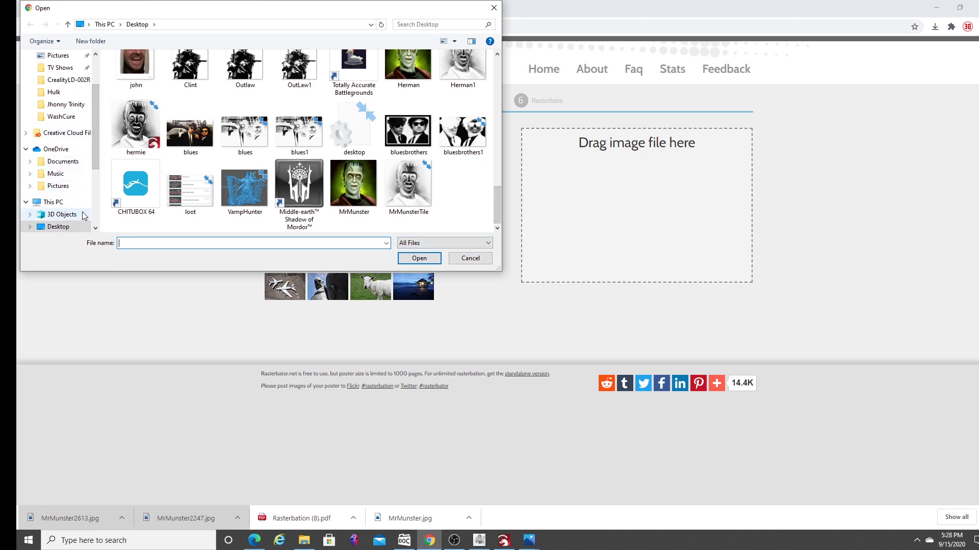
left_click_drag(96, 165, 96, 135)
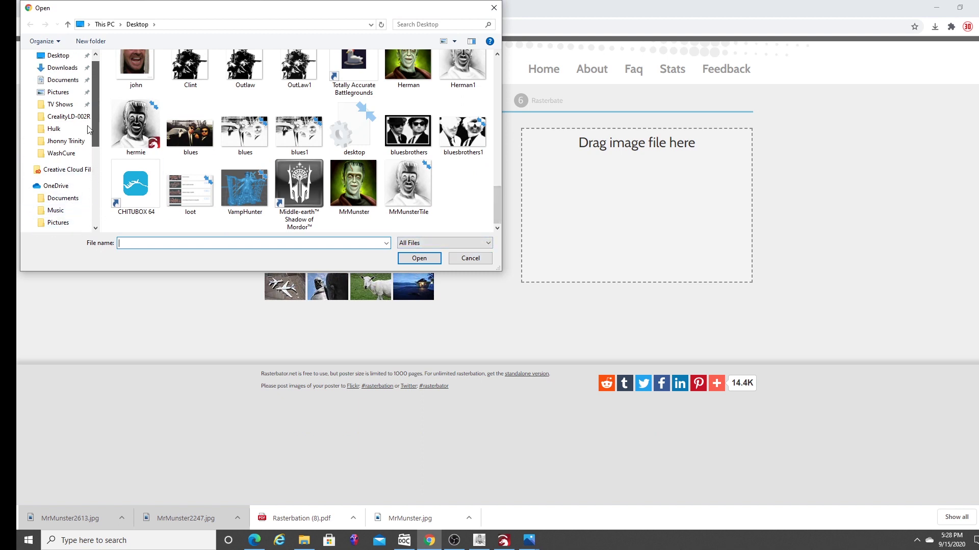
left_click(62, 67)
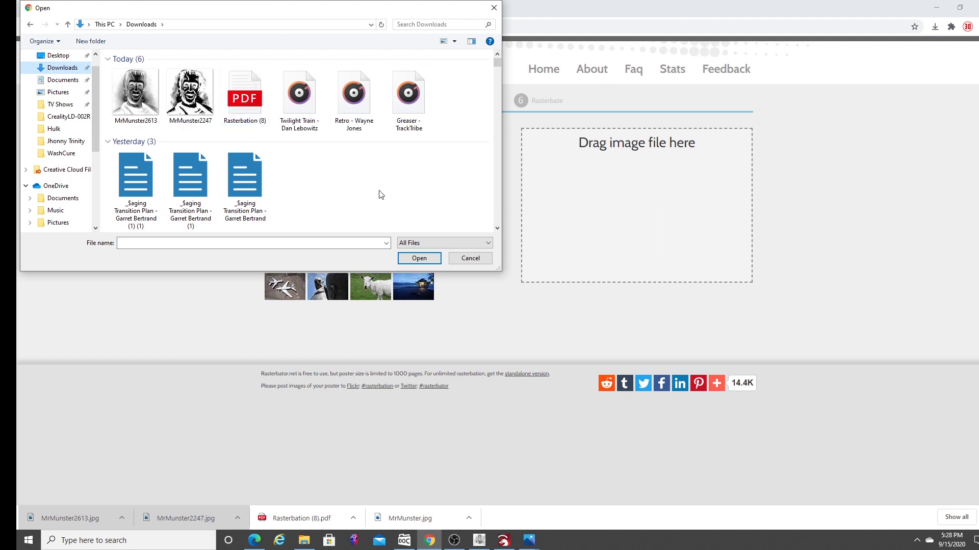
left_click(151, 109)
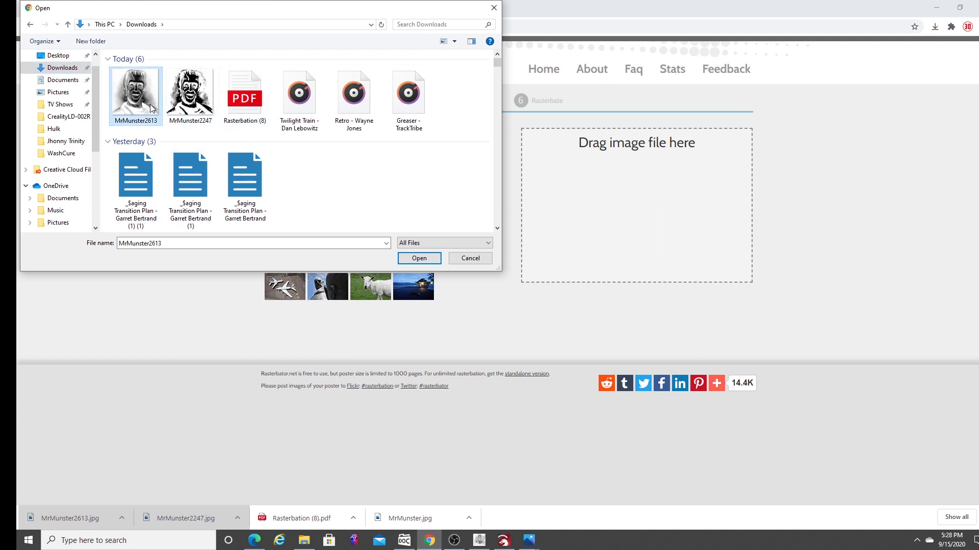
left_click(421, 260)
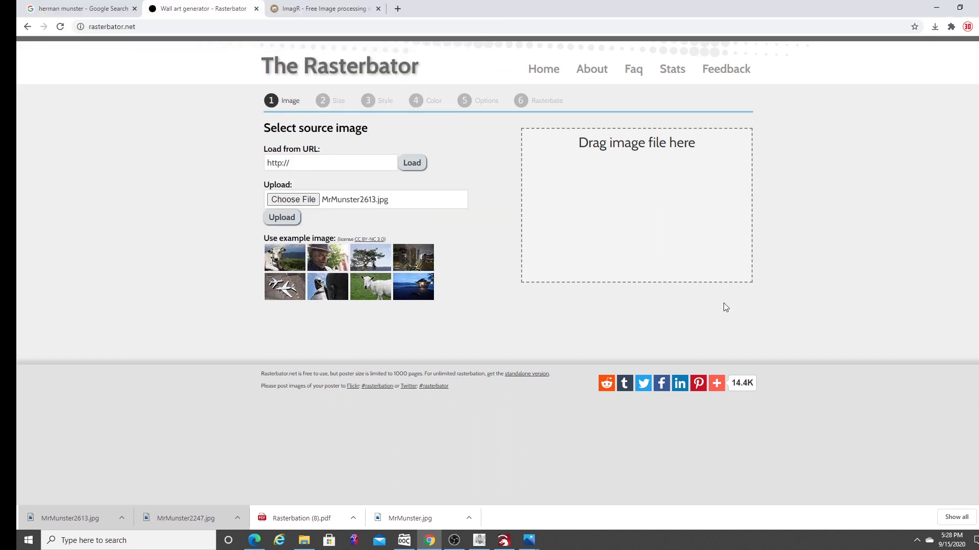
left_click(299, 220)
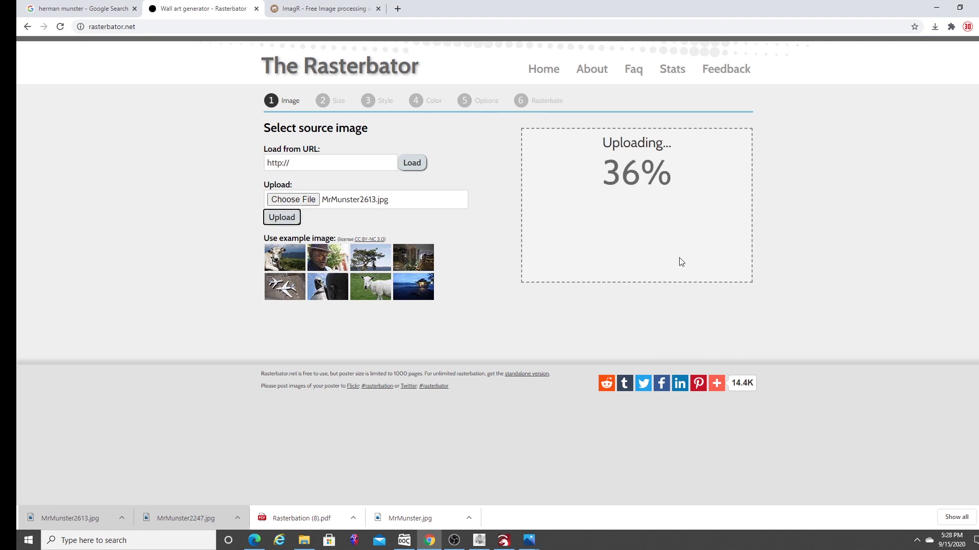
left_click(346, 10)
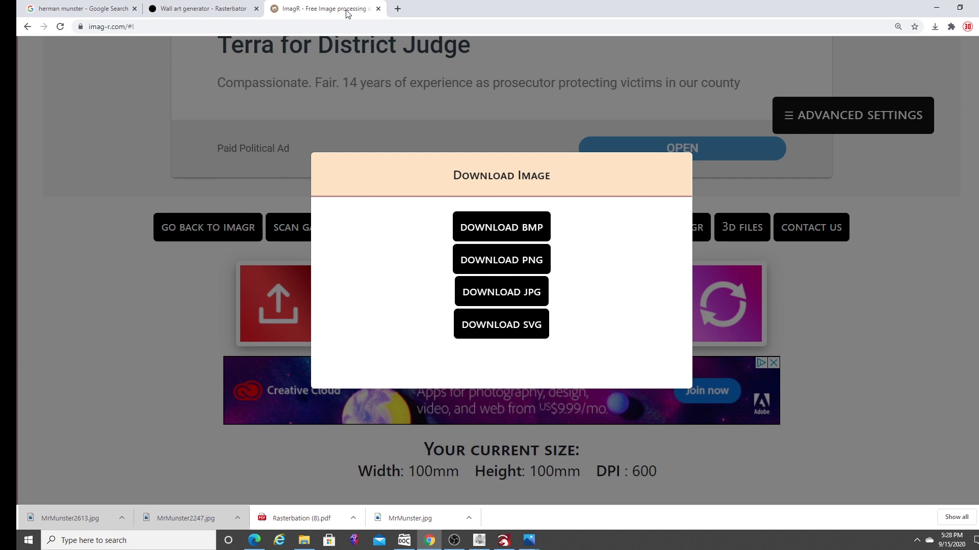
left_click(228, 13)
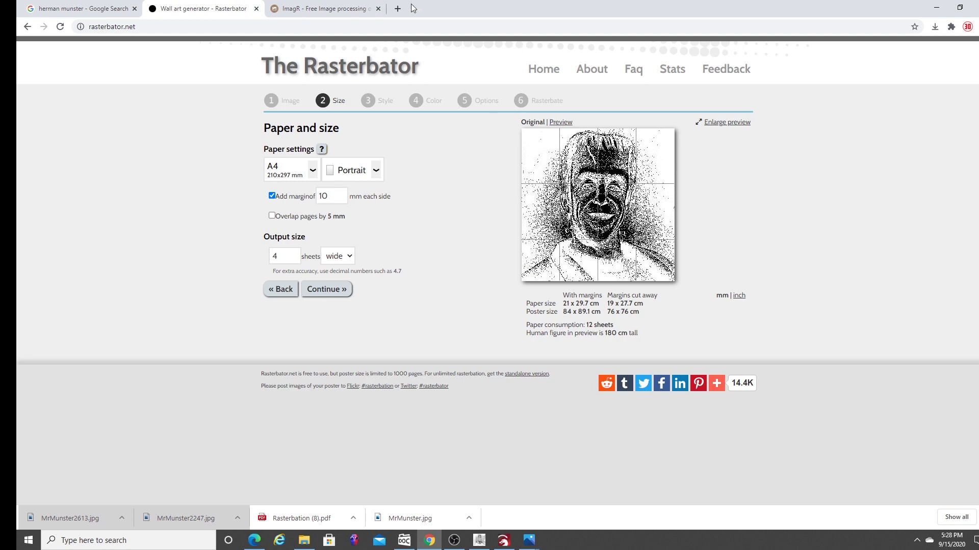
Step: Set custom 100 × 100 mm paper with no margin, 2 sheets wide
left_click(311, 172)
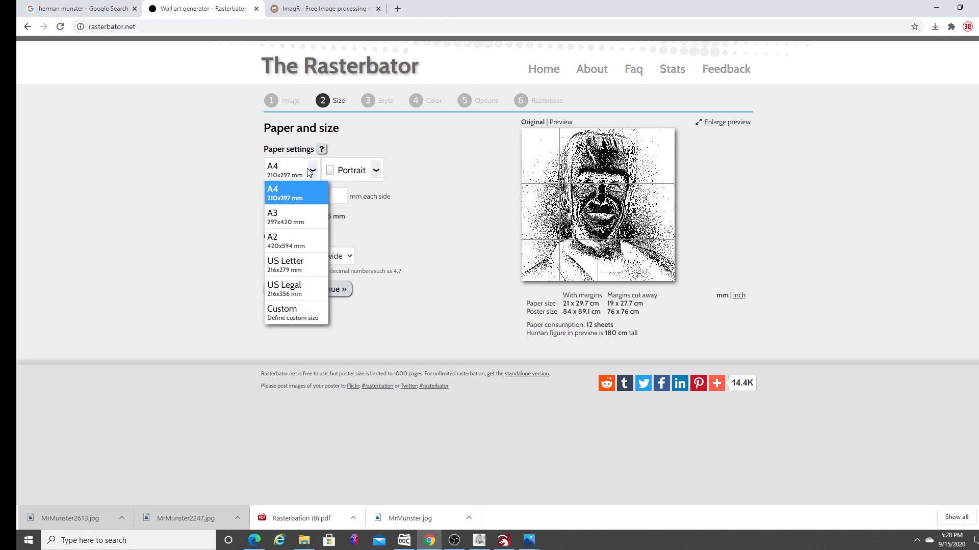
left_click(310, 315)
double_click(357, 171)
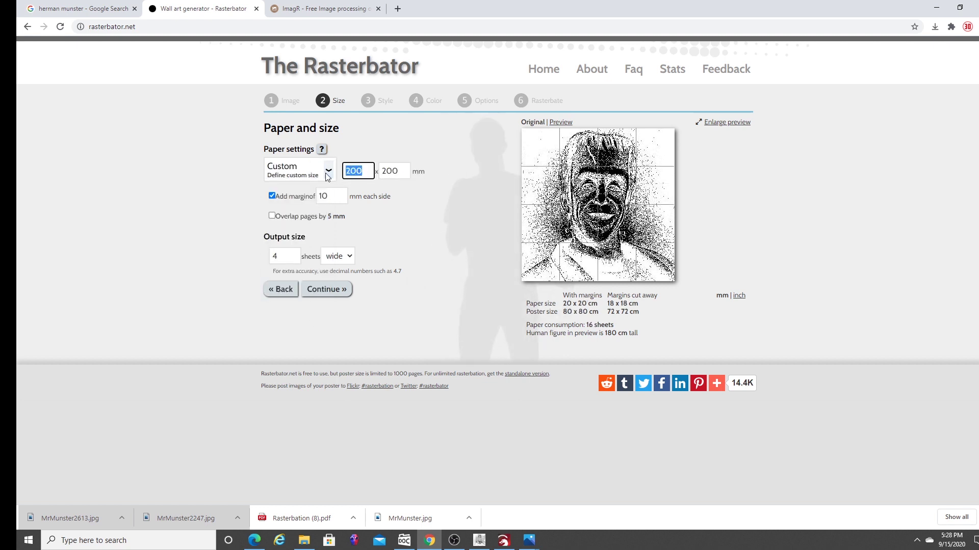
type("100")
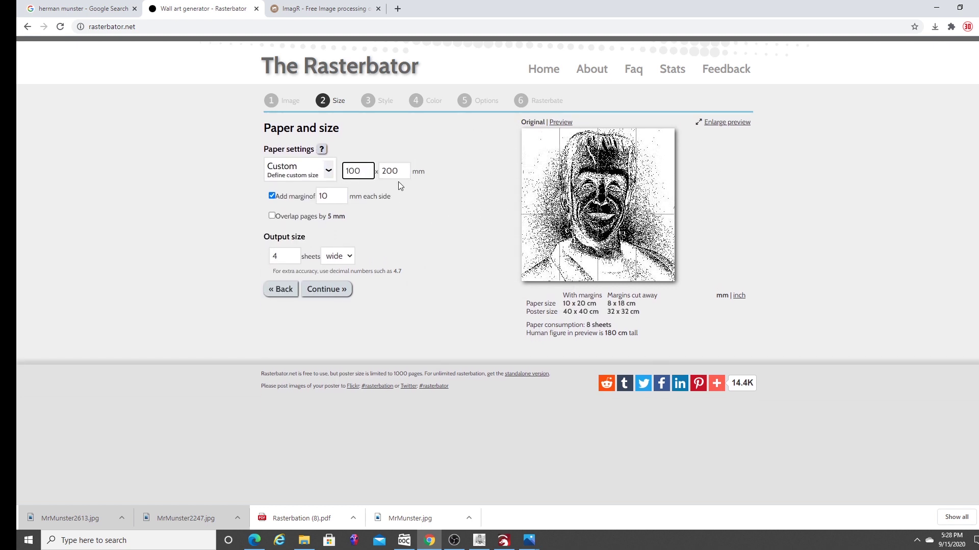
key("Tab")
type("100")
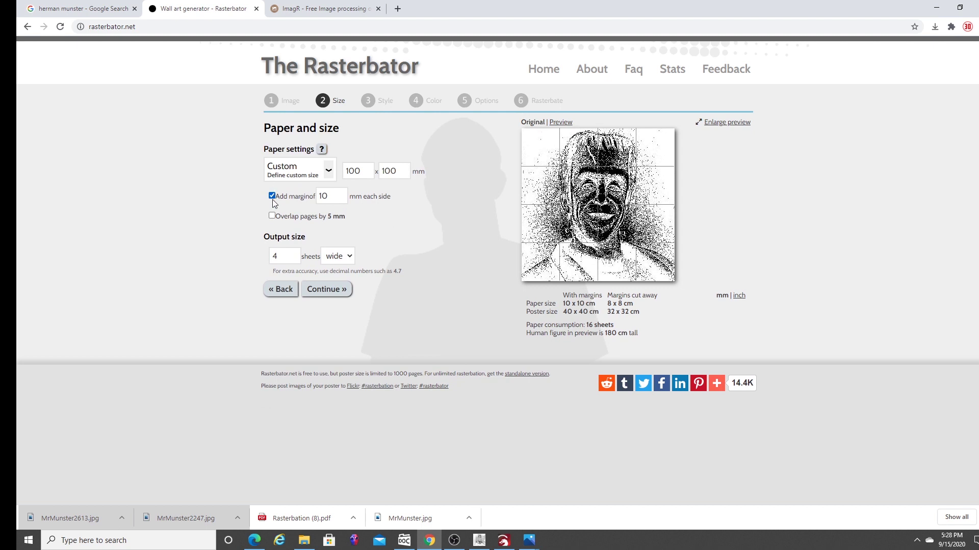
left_click(272, 197)
key("Tab")
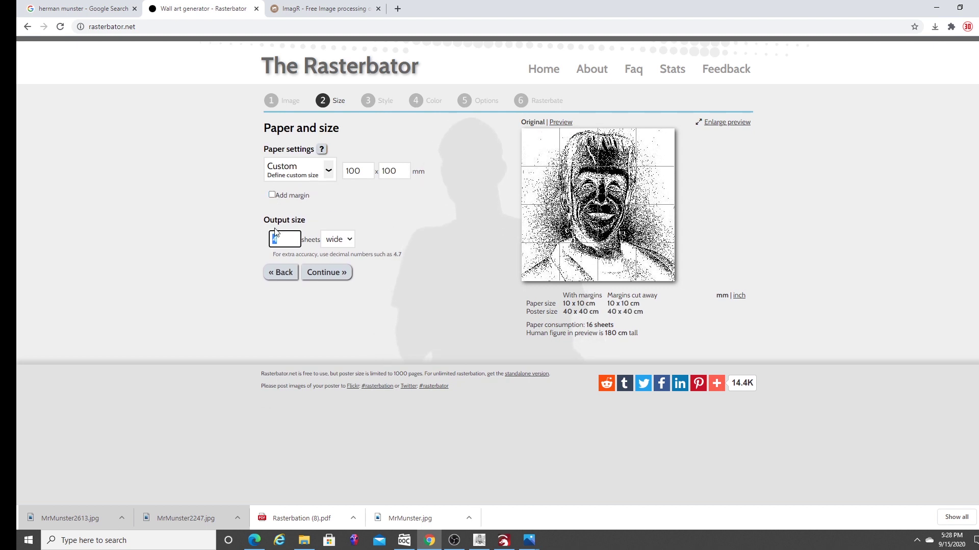
type("2")
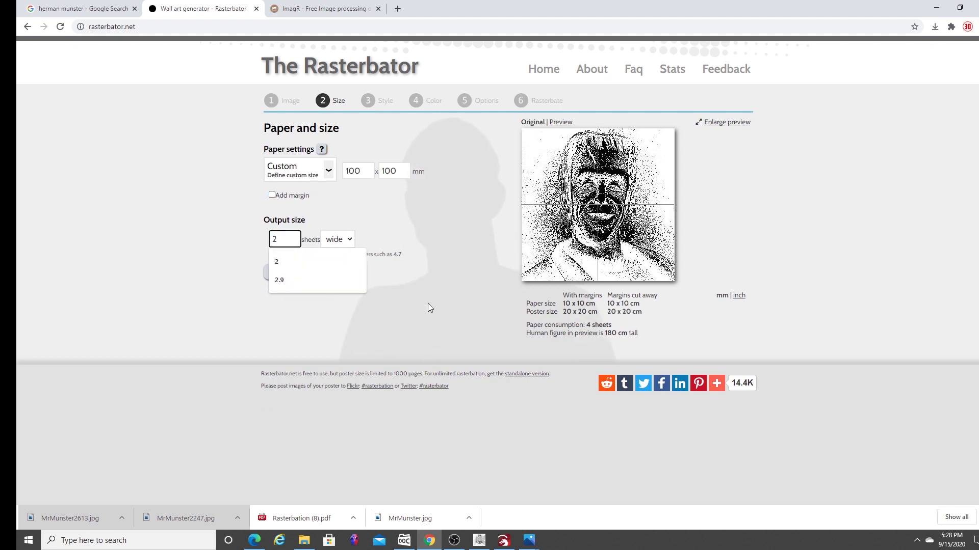
left_click(350, 264)
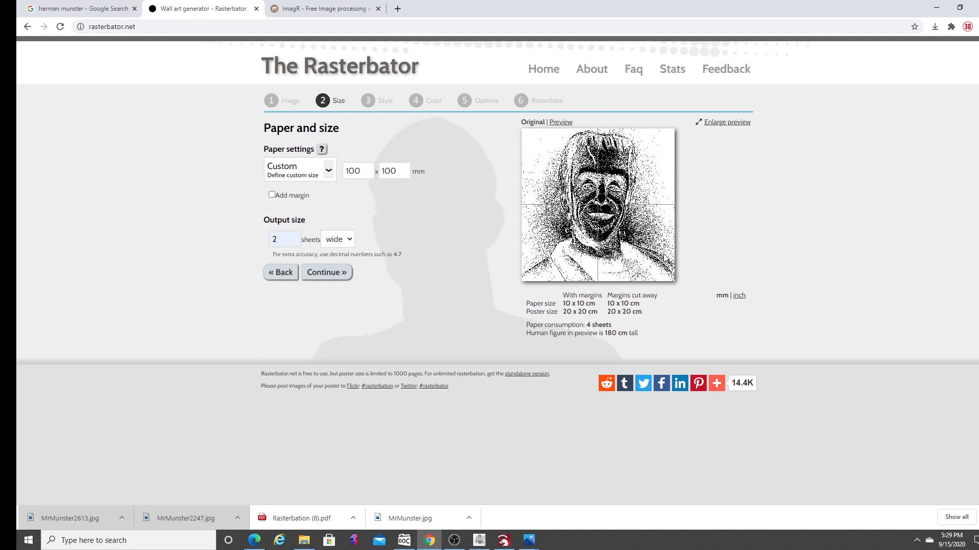
Step: Continue through Style and Color to the Options step, then return to LightBurn
left_click(326, 272)
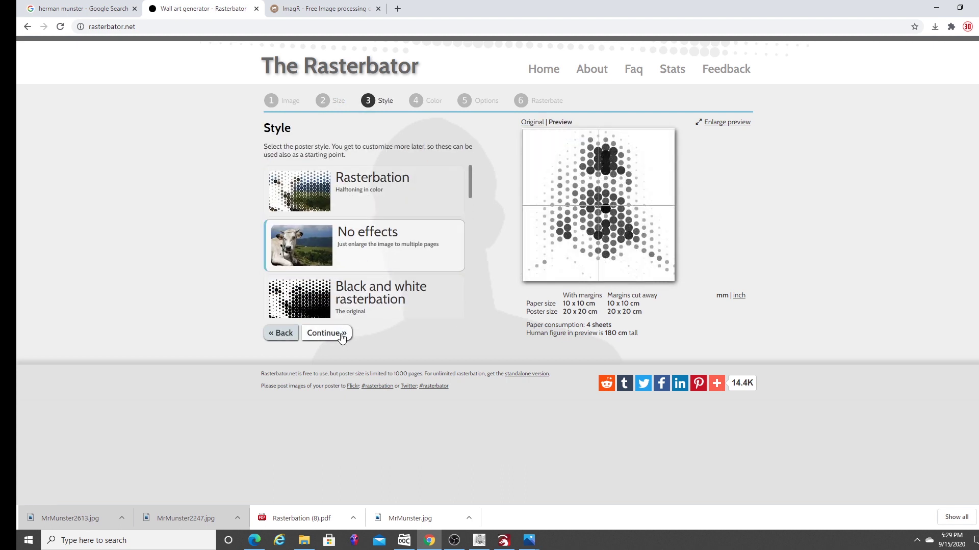
left_click(325, 333)
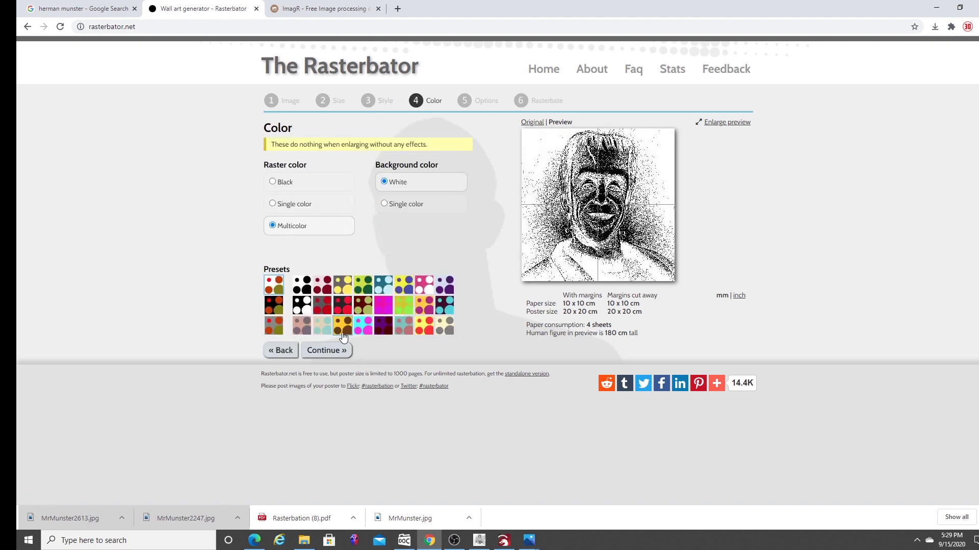
left_click(332, 354)
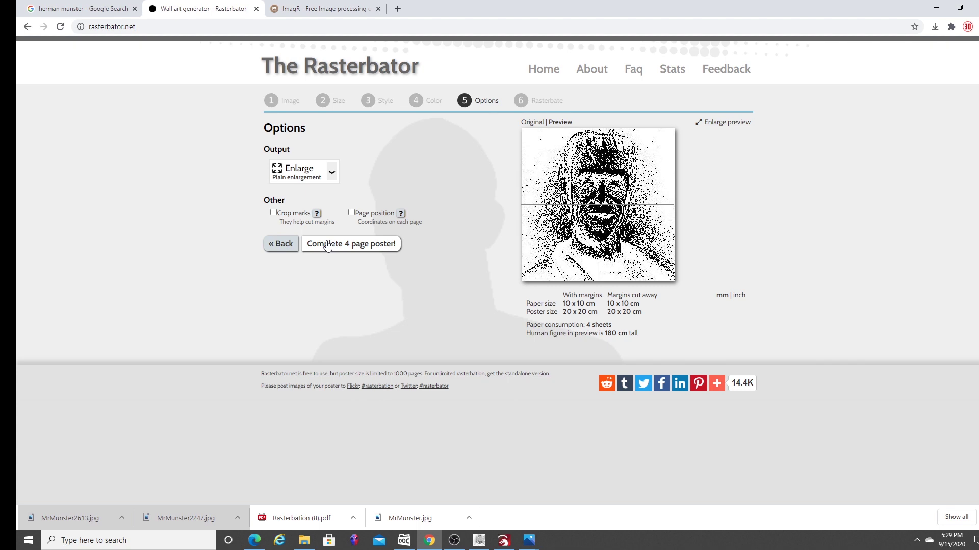
left_click(504, 540)
Step: Drag the four tiles C01–C04 roughly into their top-left, top-right, bottom-left and bottom-right quadrants
left_click_drag(403, 269, 530, 190)
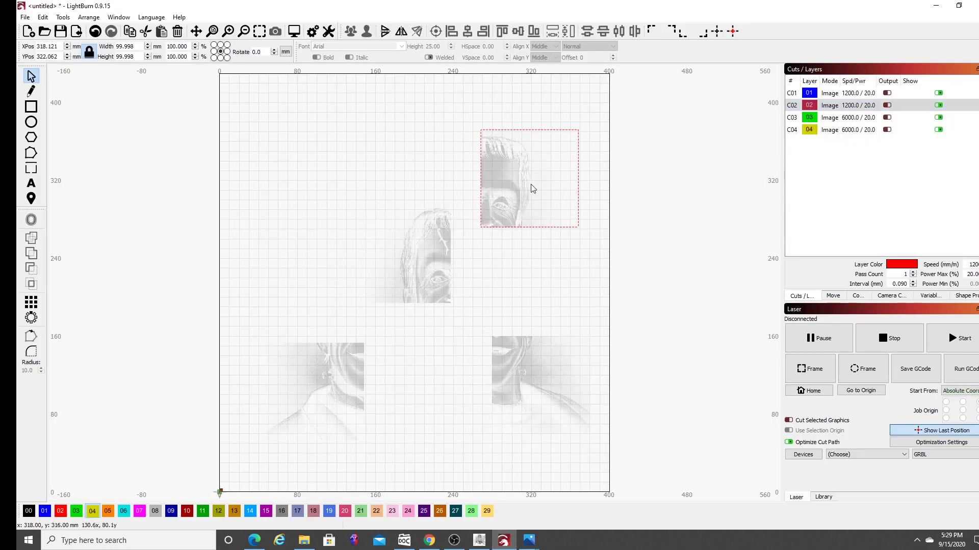
left_click_drag(428, 269, 337, 188)
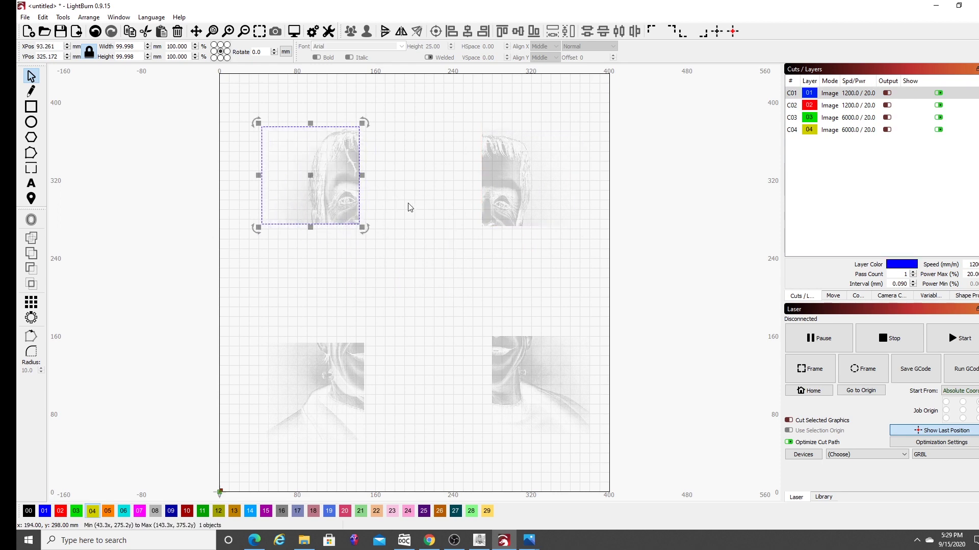
left_click_drag(332, 166, 384, 190)
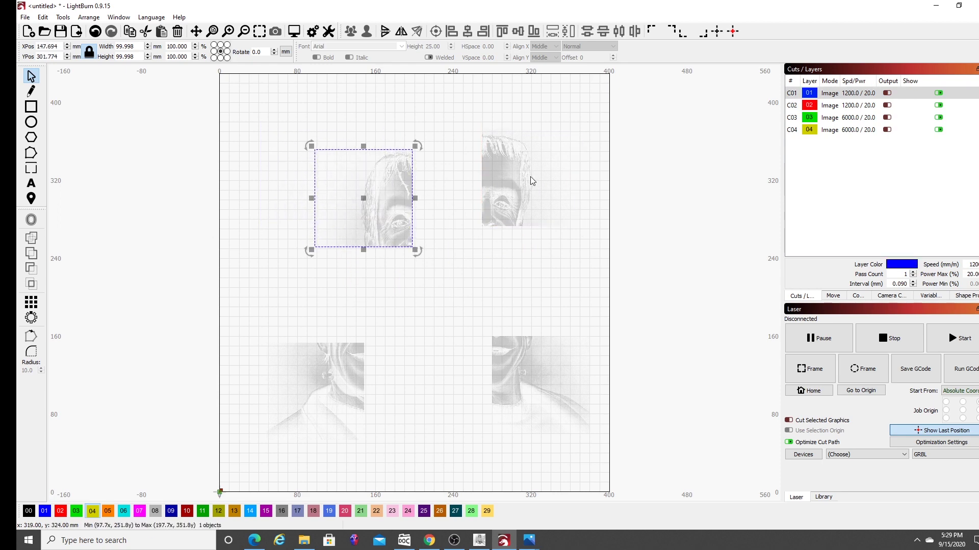
left_click_drag(529, 182, 506, 204)
left_click_drag(540, 364, 527, 317)
left_click_drag(341, 378, 393, 299)
left_click_drag(481, 217, 442, 218)
left_click_drag(504, 326, 451, 305)
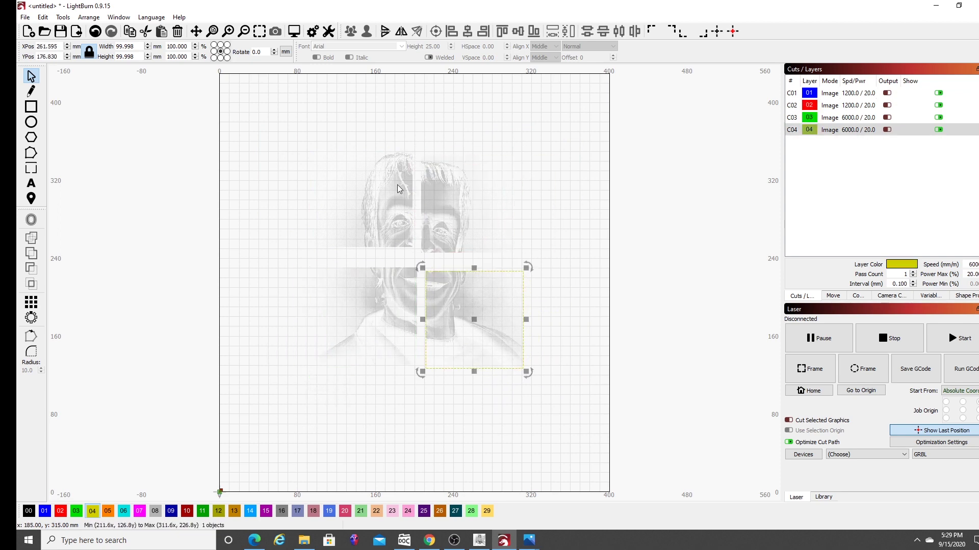
Step: Fine-tune the upper C01 and C02 tile positions, undoing the unwanted moves
left_click_drag(377, 204, 379, 215)
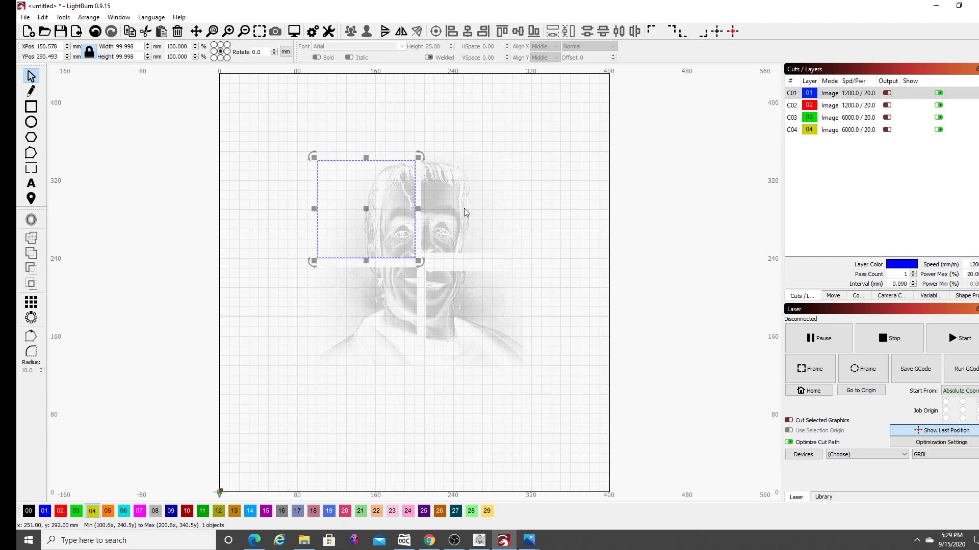
key("ctrl+z")
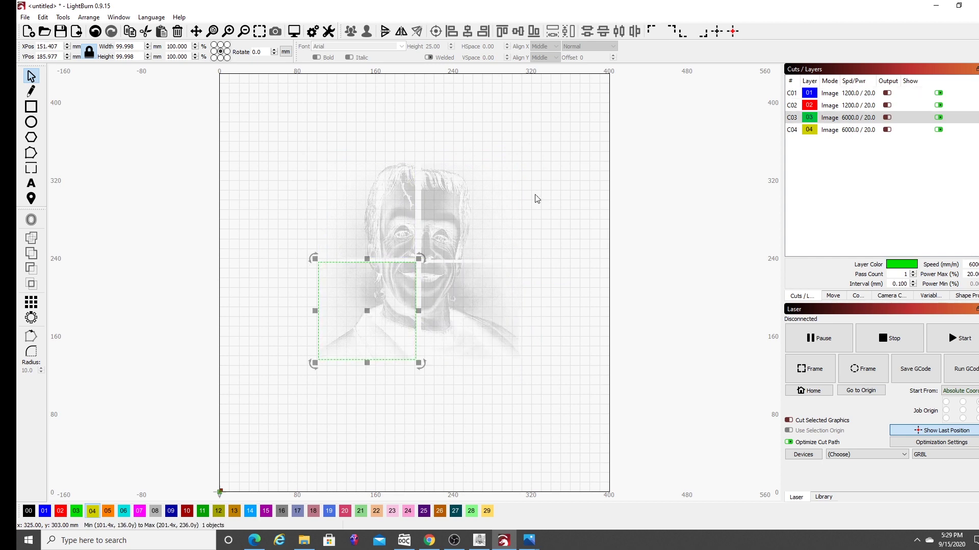
left_click_drag(350, 235, 343, 225)
left_click_drag(446, 234, 451, 228)
key("ctrl+z")
key("ctrl+z")
key("ctrl+z")
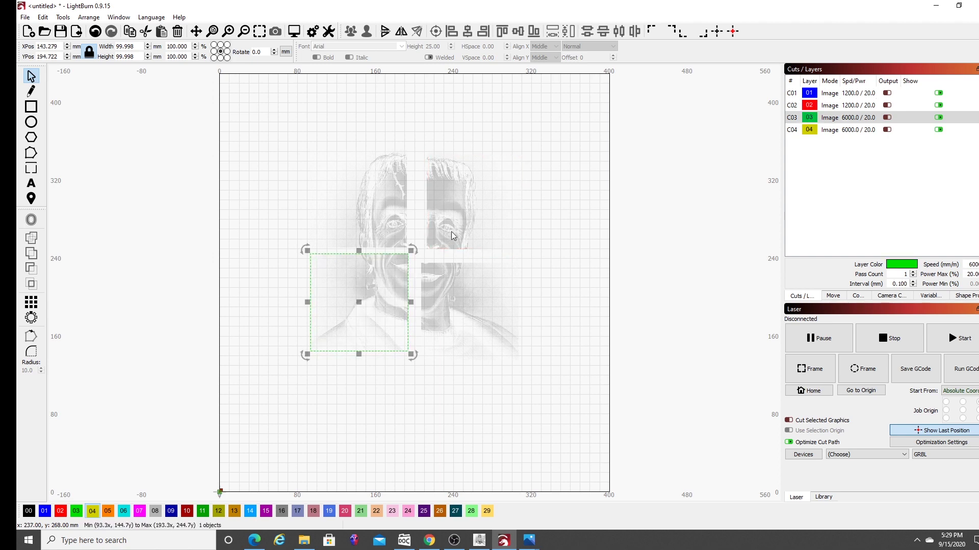
Step: Nudge the C02 and C04 tiles left and fit C01 snugly at the top-left
left_click(452, 235)
key("Left")
key("Left")
key("Left")
key("Left")
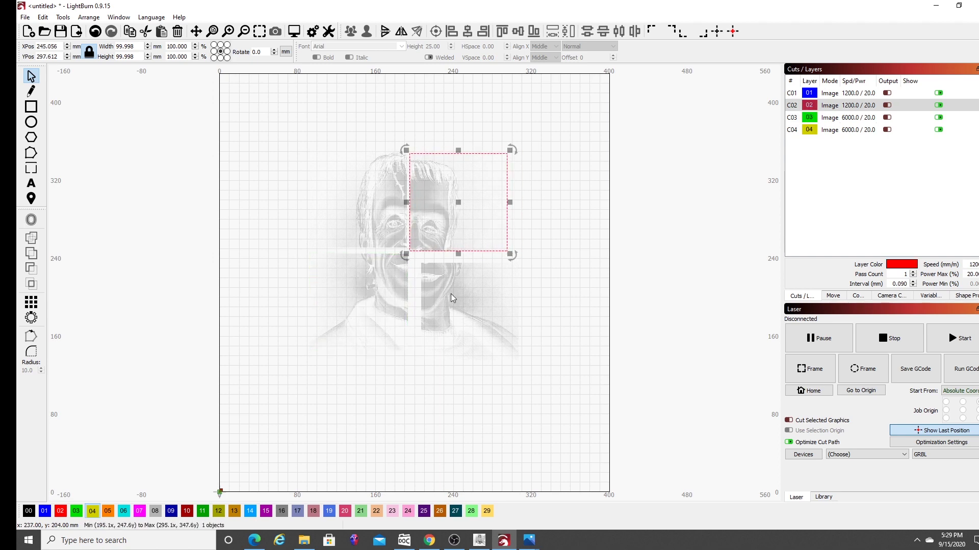
left_click(451, 299)
key("Left")
key("Left")
key("Left")
key("Left")
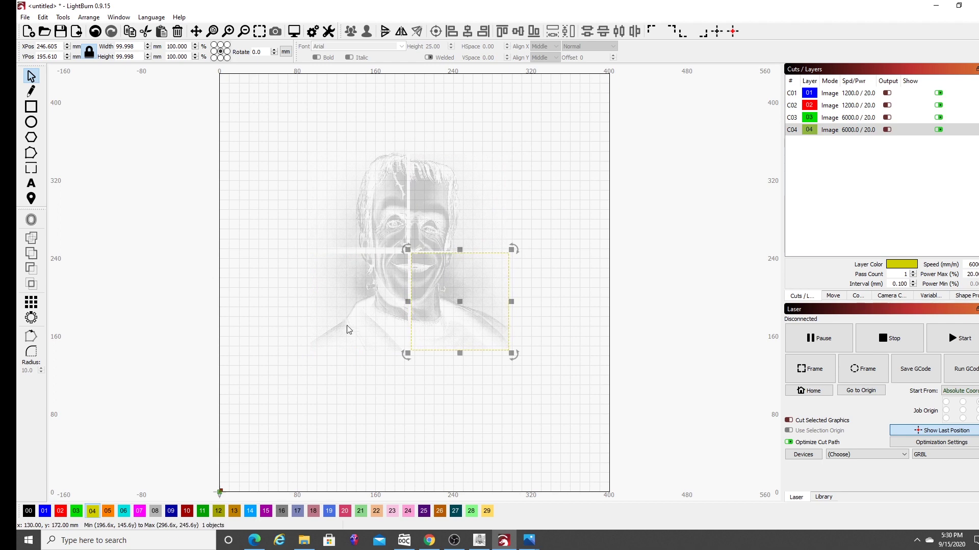
left_click(380, 212)
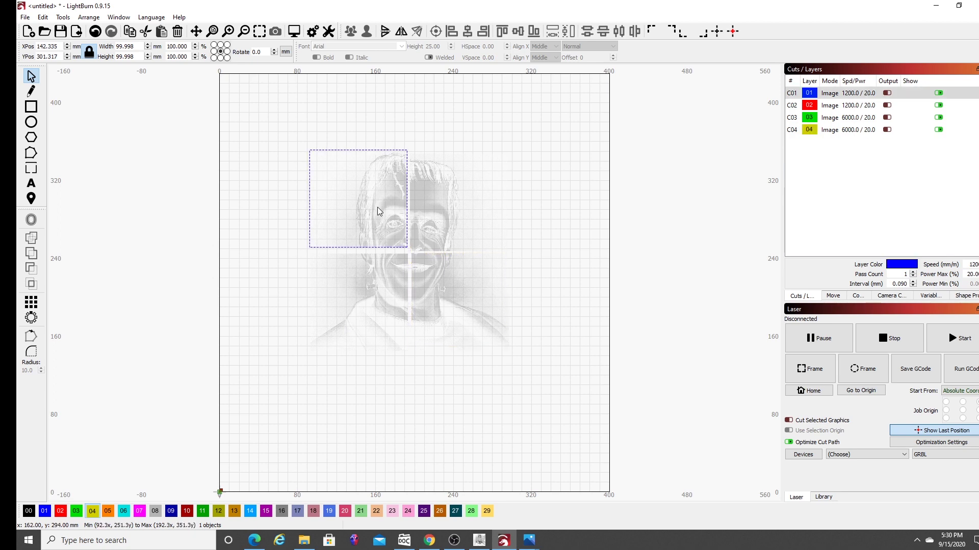
left_click_drag(380, 211, 356, 188)
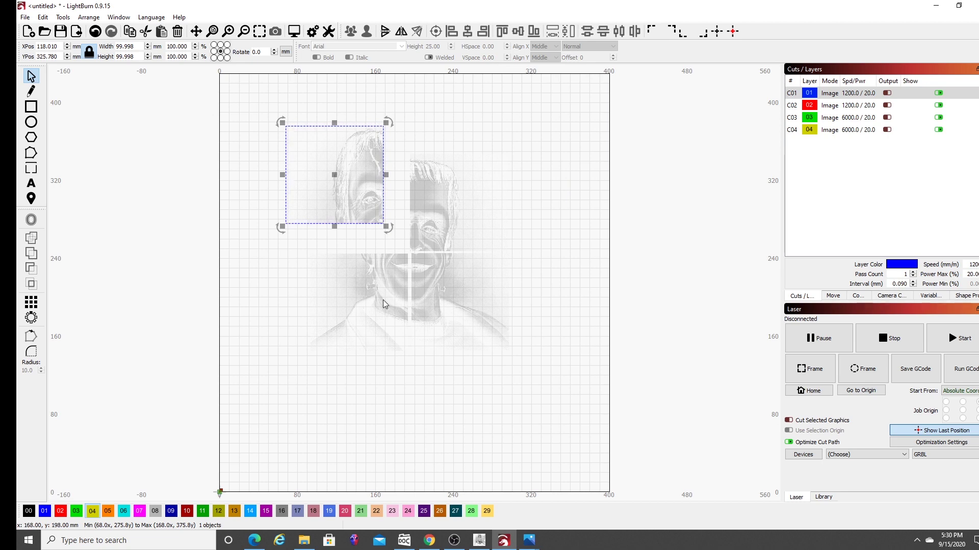
left_click_drag(334, 168, 358, 191)
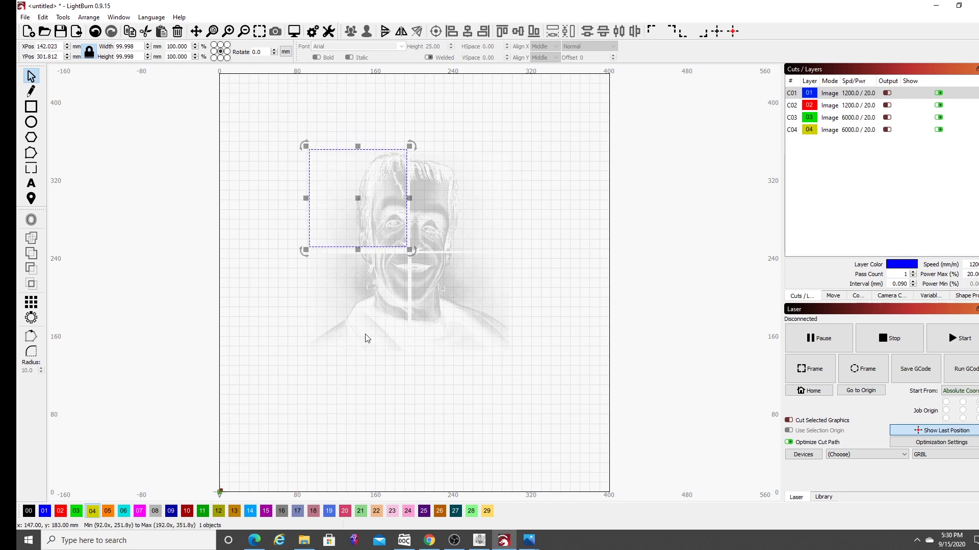